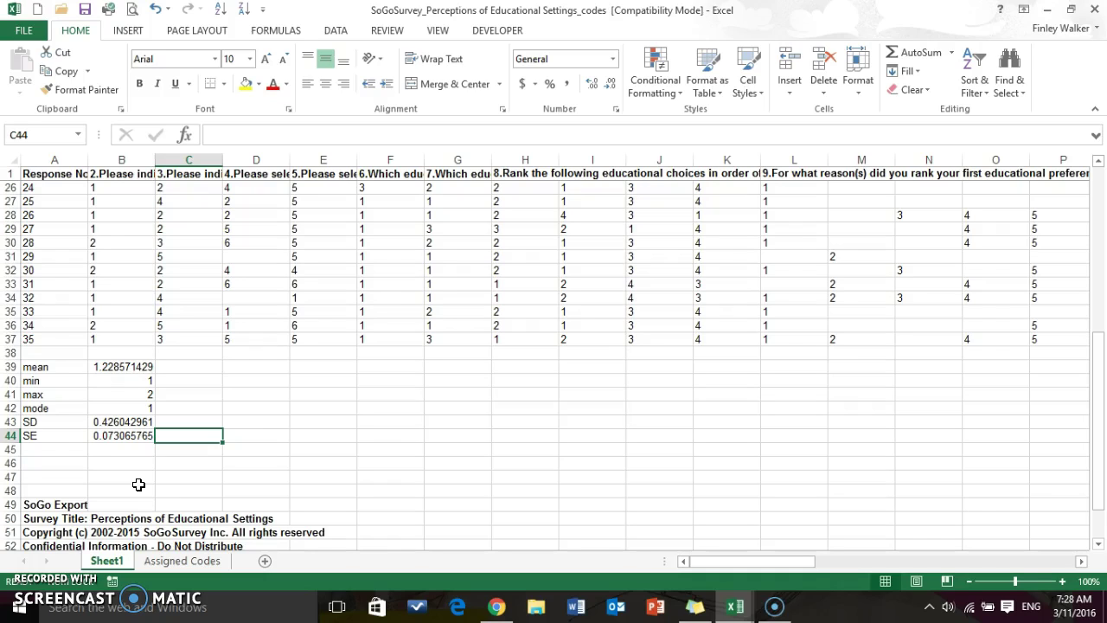
Step: Examine the statistic labels in A39:A44 and the mean, min, max, mode and SD formulas in B39:B43
left_click(50, 366)
left_click_drag(50, 365, 58, 441)
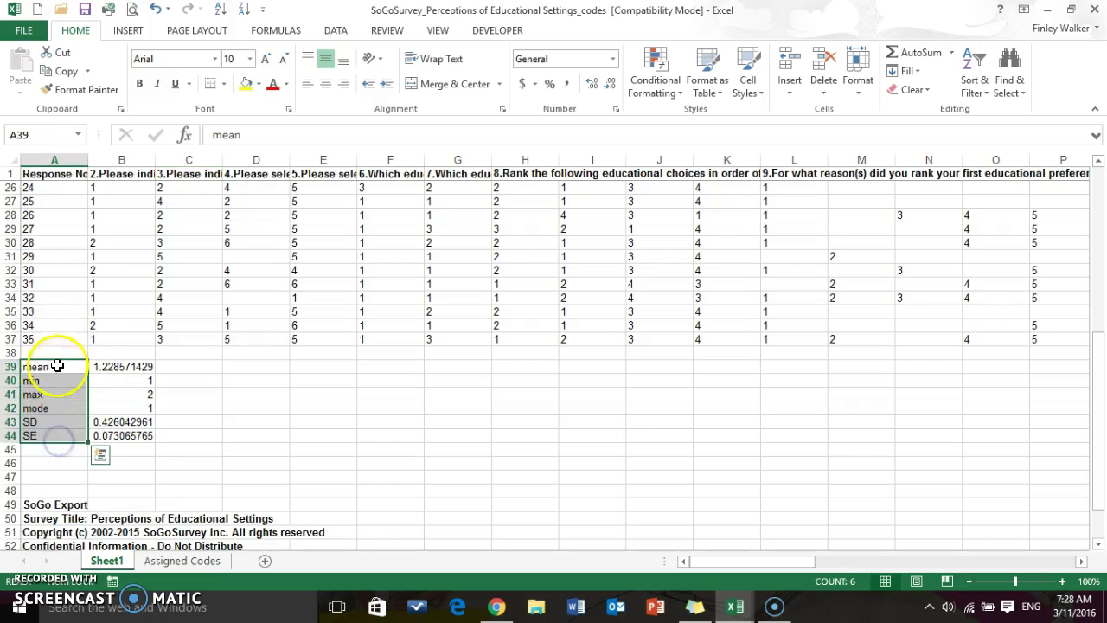
left_click(118, 367)
left_click(120, 382)
left_click(121, 395)
left_click(128, 409)
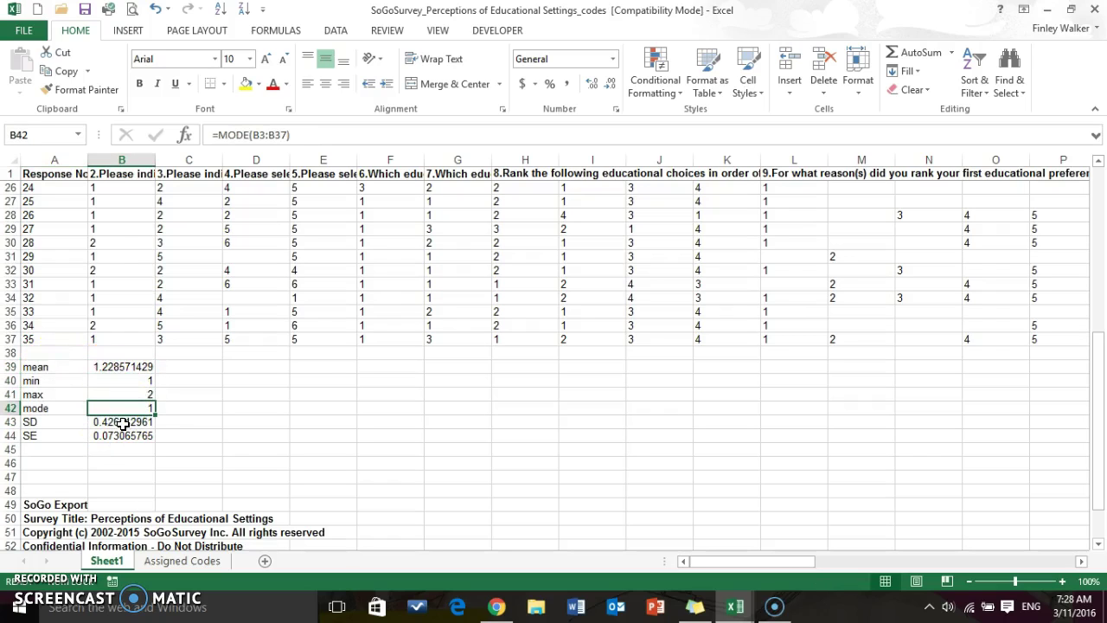
left_click(124, 423)
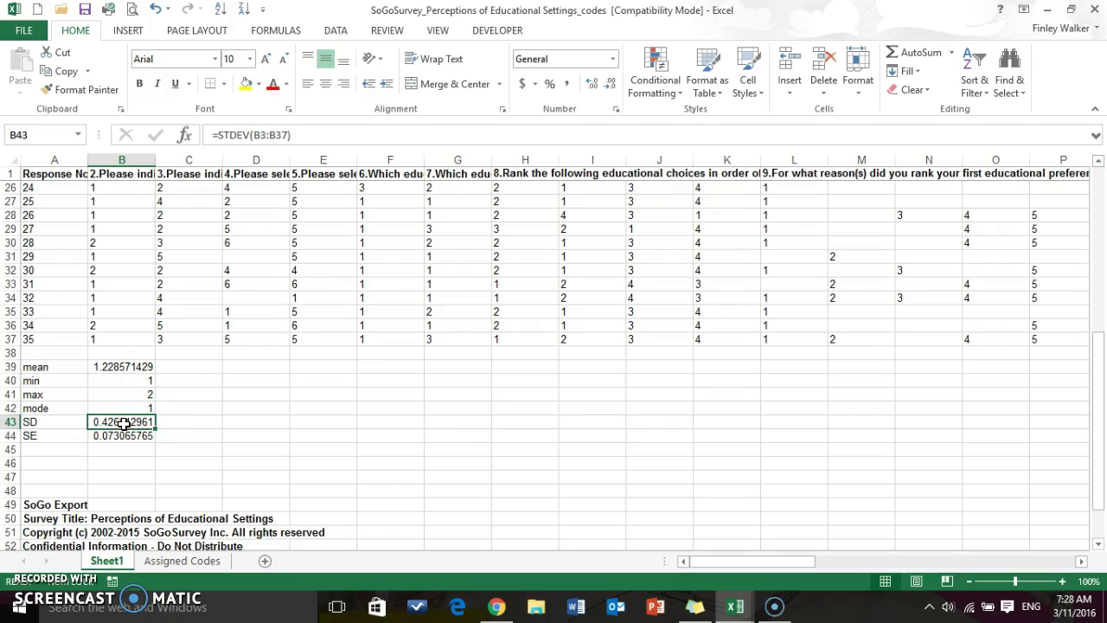
Step: Inspect the standard error formula in B44, leaving it as =B43/(SQRT(34))
left_click(128, 436)
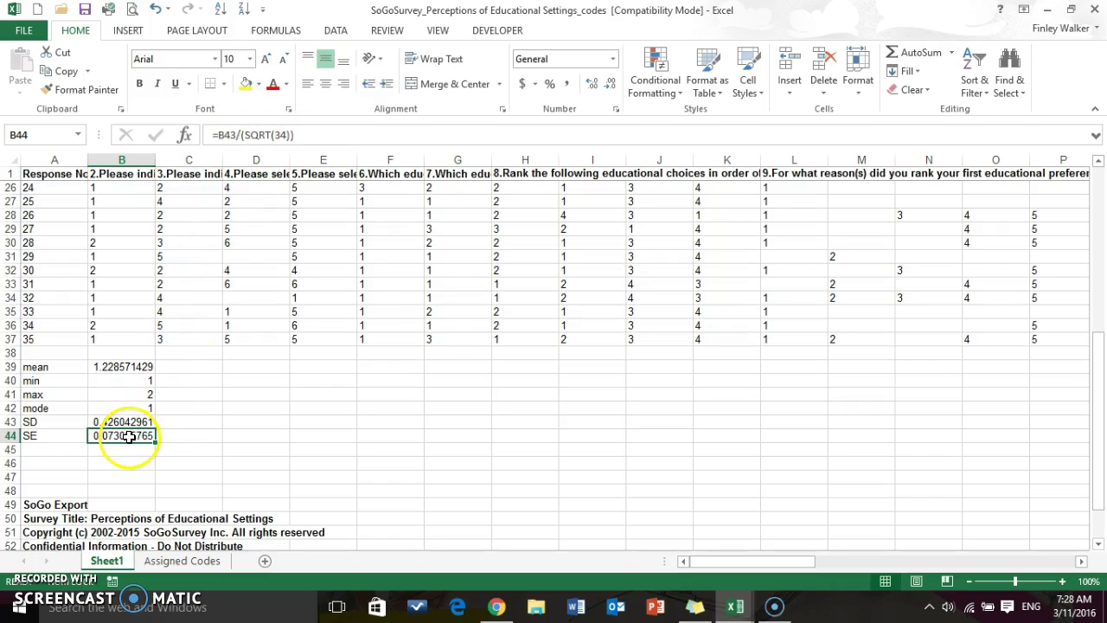
left_click(268, 134)
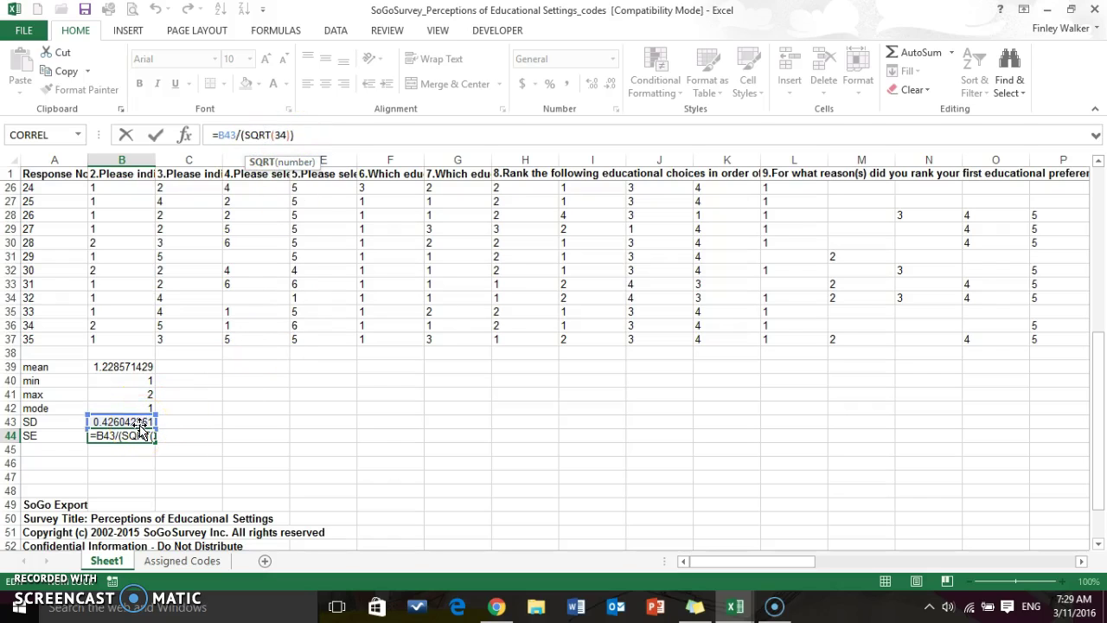
left_click(172, 433)
key("Return")
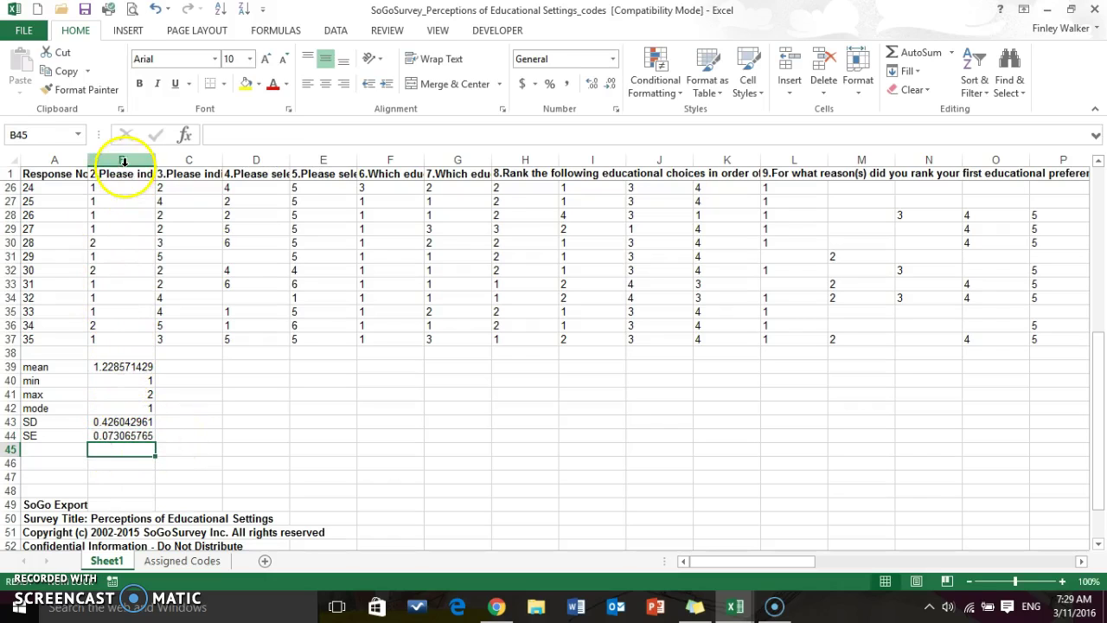
Step: Try the Fill Right command on the statistics formulas in B39:B44, and undo it
left_click(122, 367)
left_click_drag(121, 366, 116, 438)
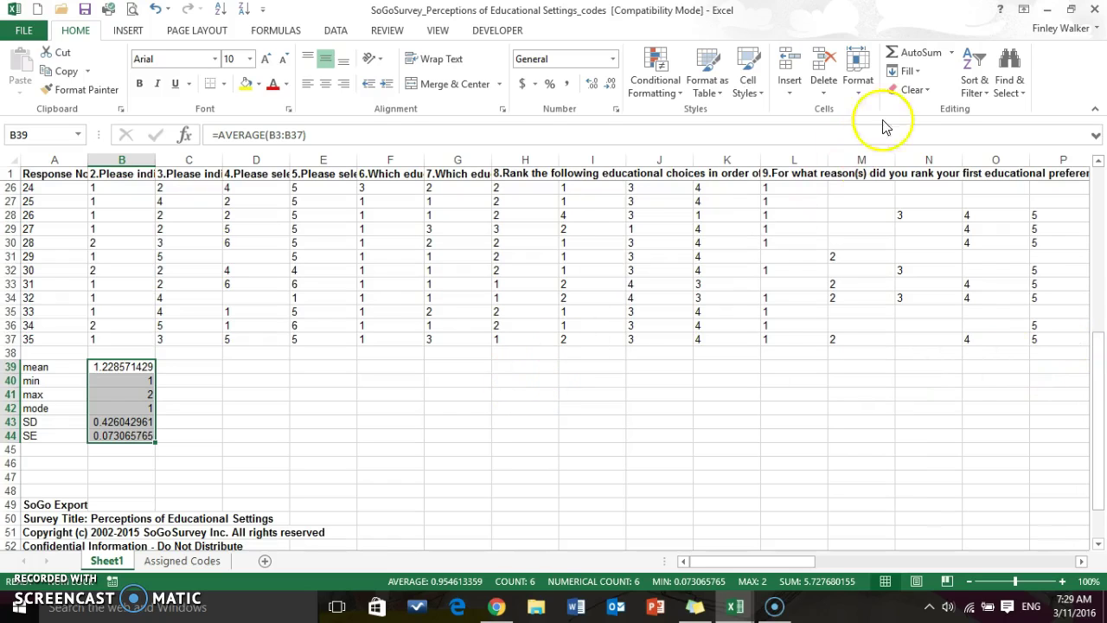
left_click(917, 72)
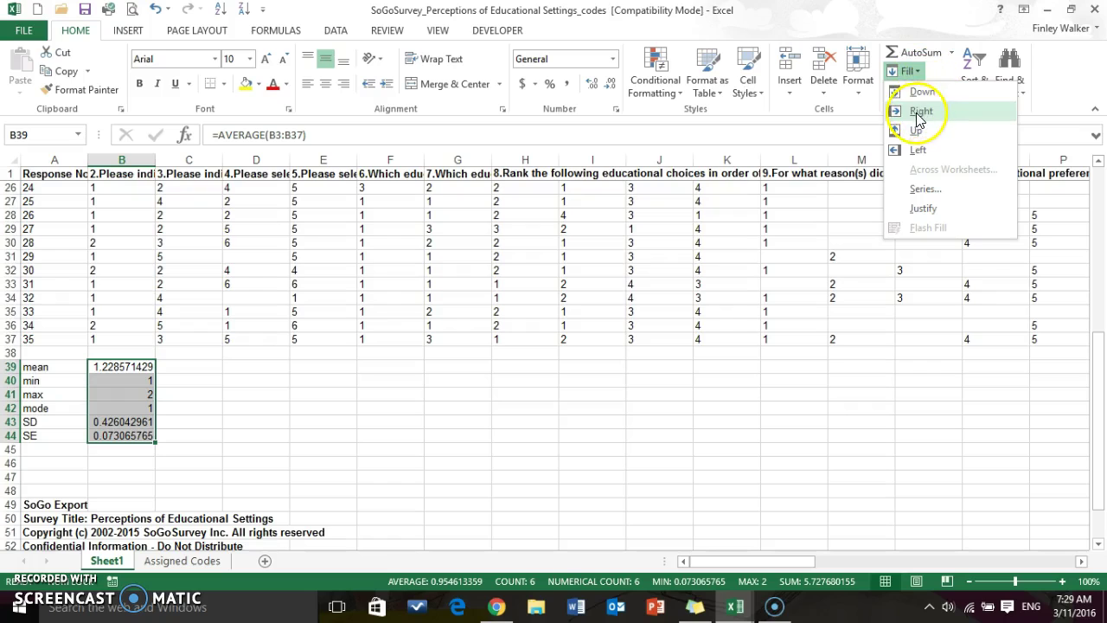
left_click(917, 112)
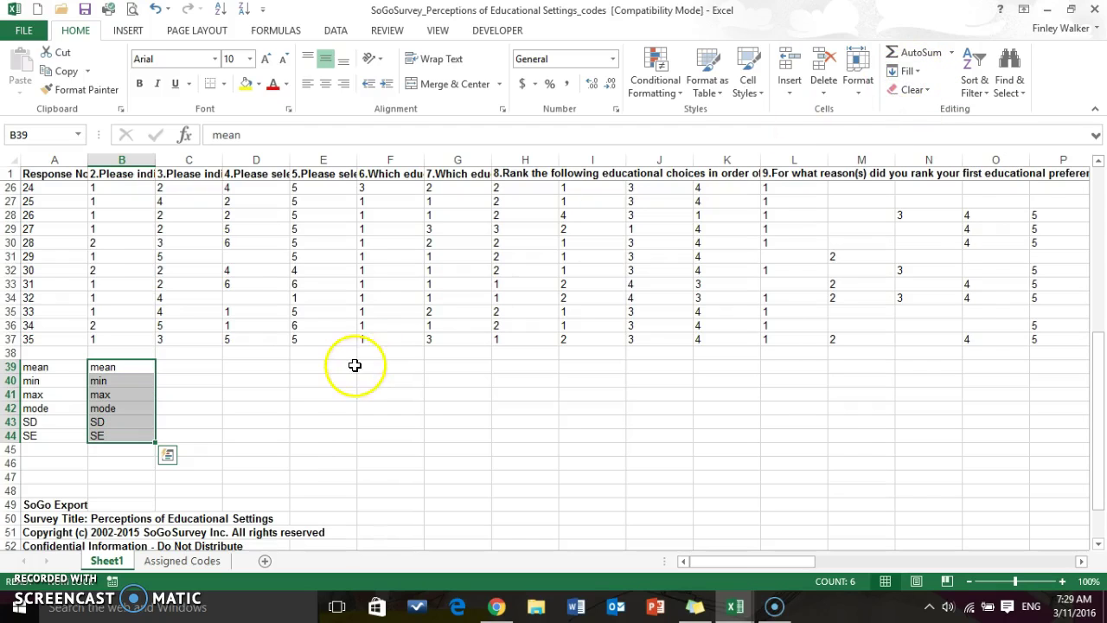
key("ctrl+z")
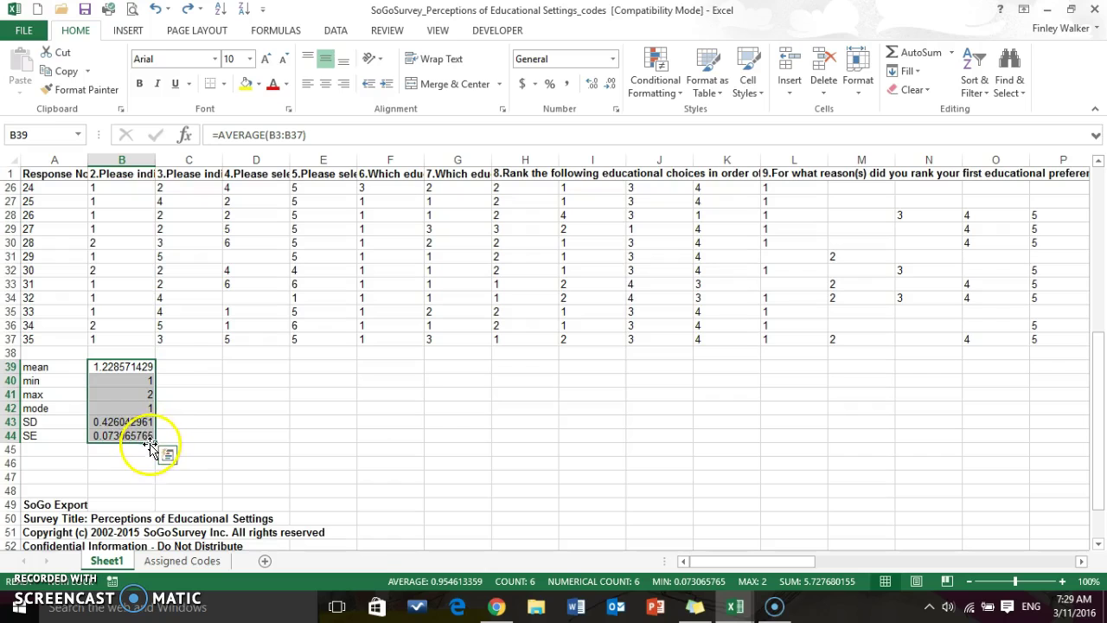
Step: Fill the statistics formulas in B39:B44 across the remaining question columns through column AT
left_click_drag(153, 442, 128, 416)
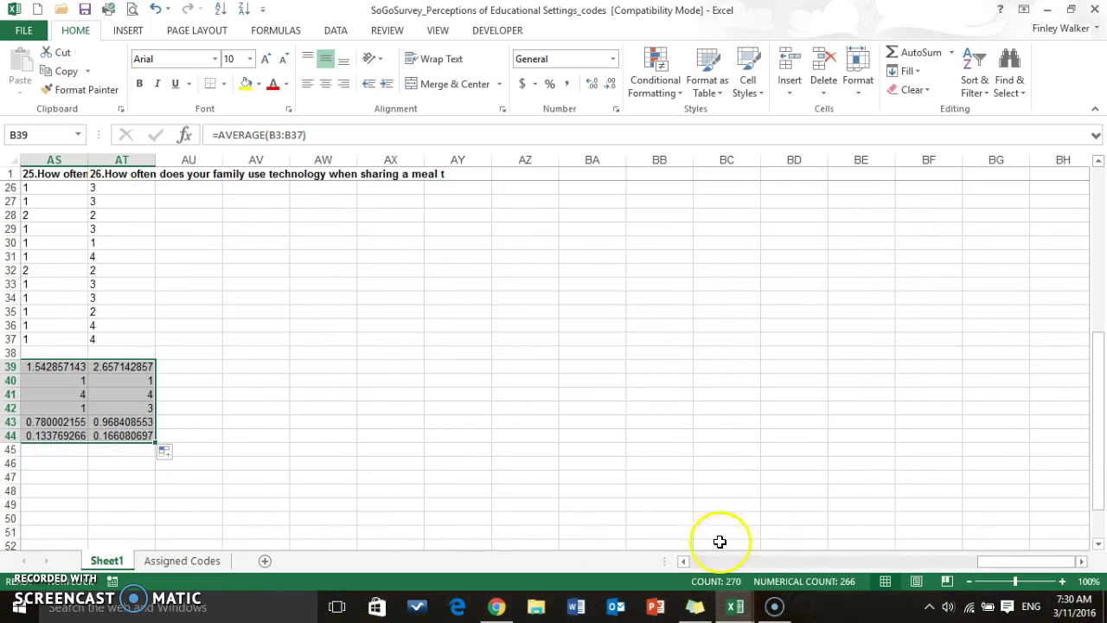
left_click_drag(993, 564, 692, 580)
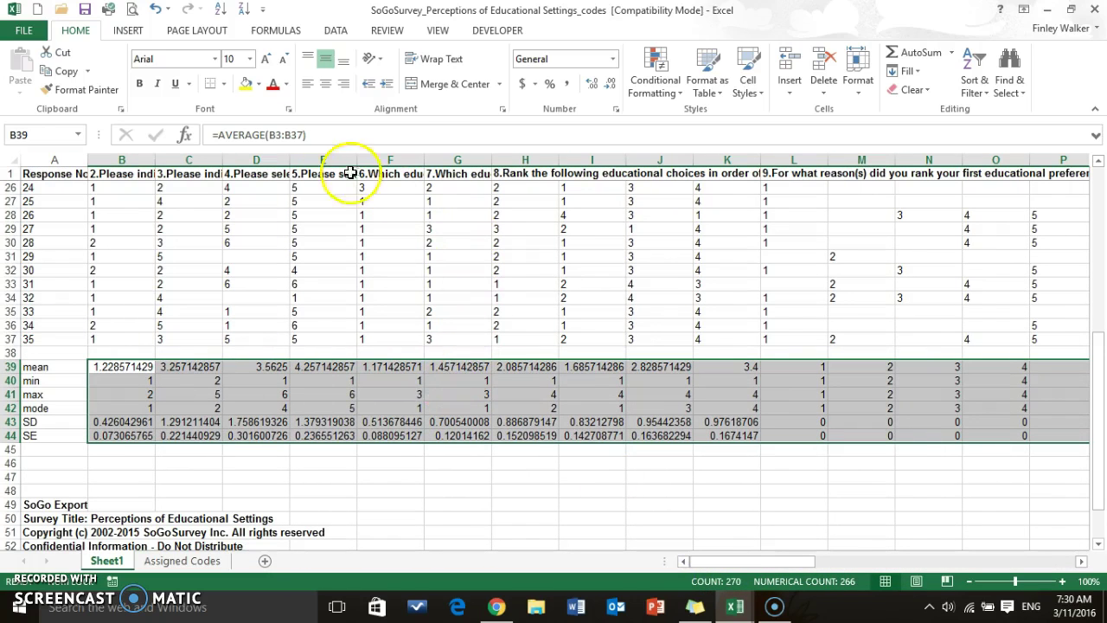
Step: Reduce the filled statistics in B39:AT44 to three decimal places
left_click(609, 88)
left_click(609, 89)
left_click(611, 89)
left_click(610, 89)
left_click(611, 89)
left_click(612, 89)
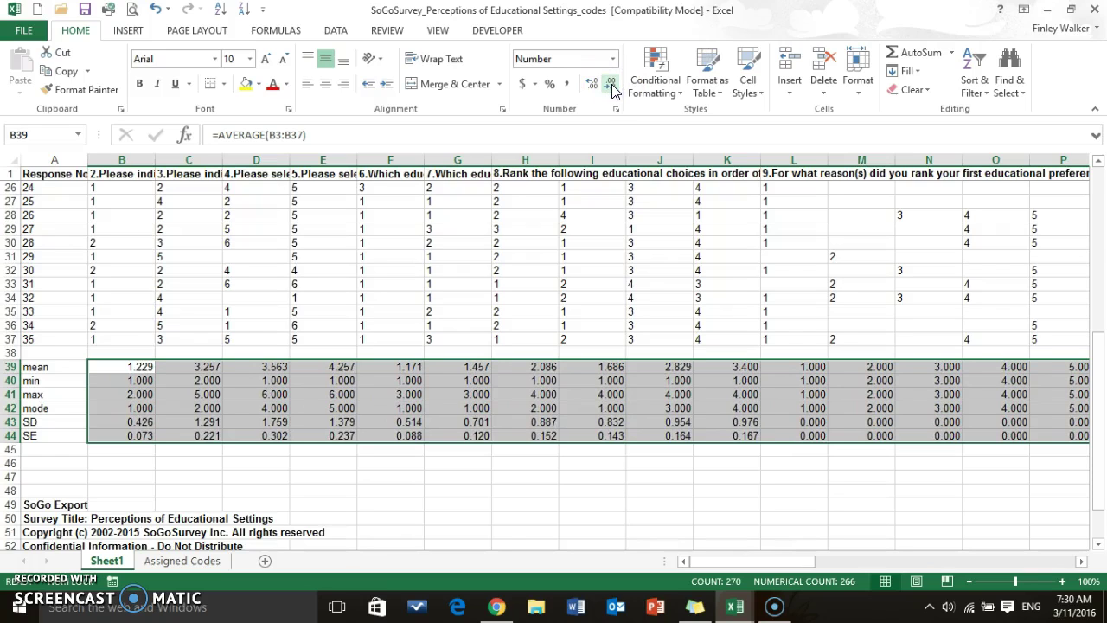
Step: Examine the filled mean formulas in columns B to G and the min and max formulas in column F
left_click(471, 367)
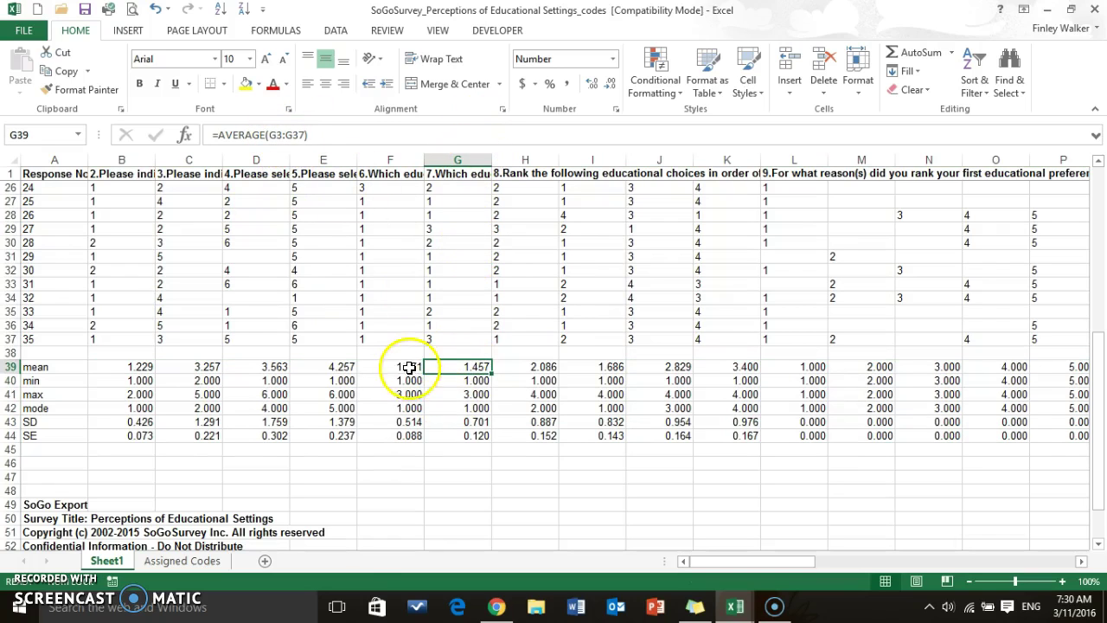
left_click(151, 371)
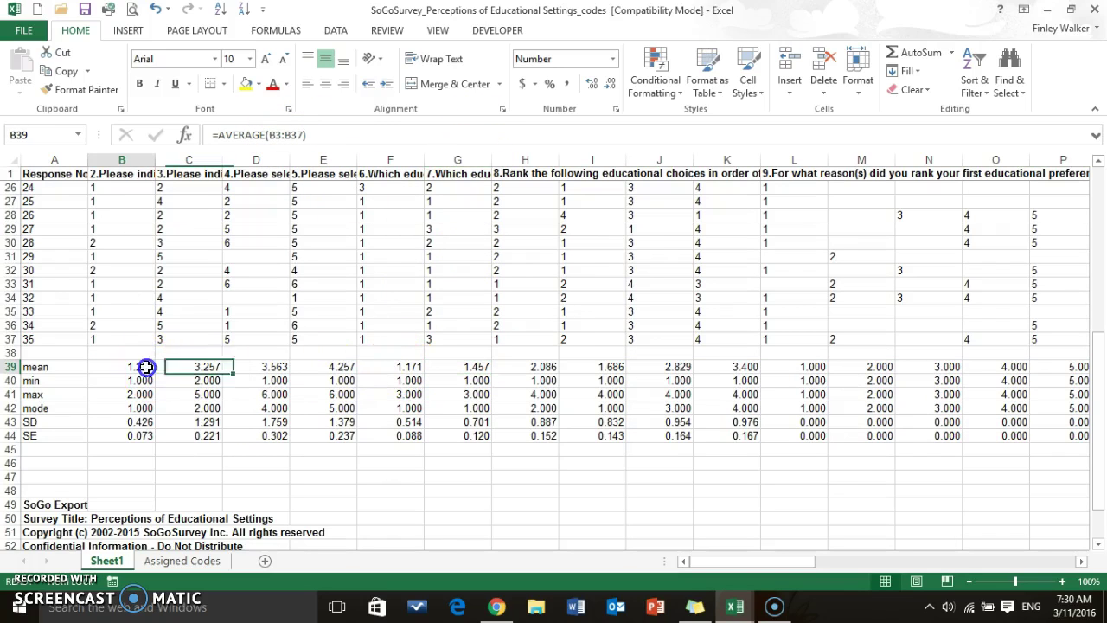
left_click(198, 366)
left_click(265, 367)
left_click(334, 367)
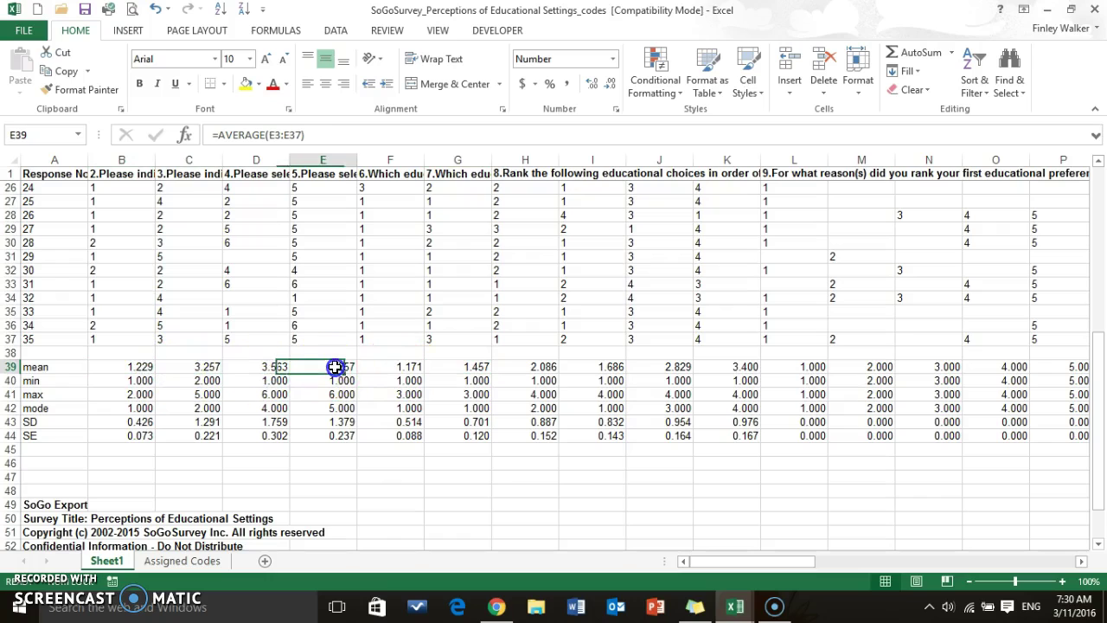
left_click(410, 367)
left_click(454, 367)
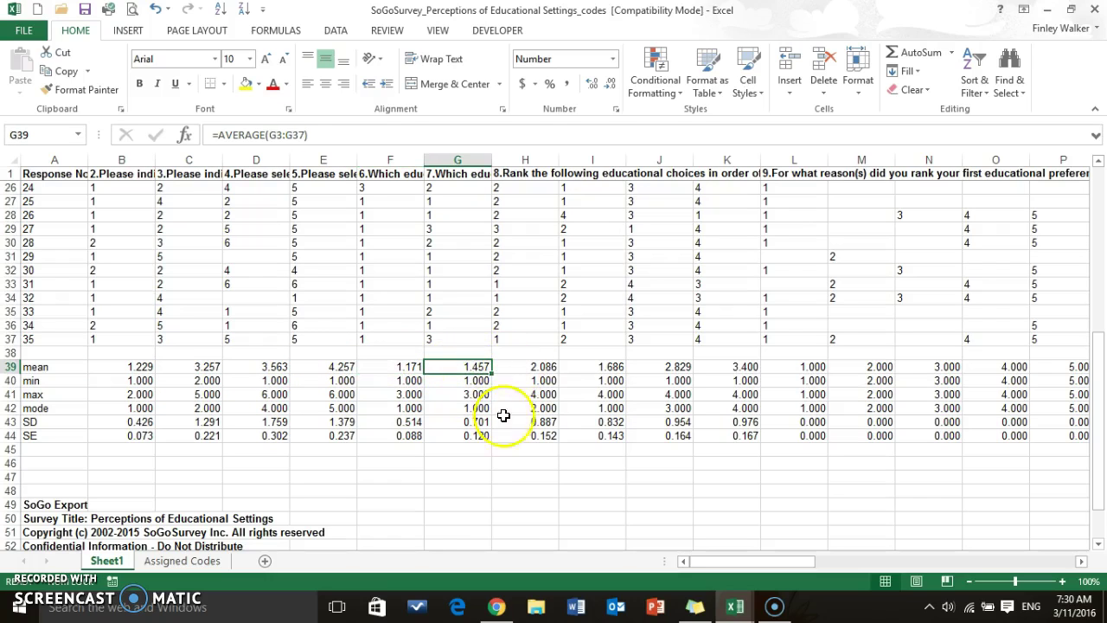
left_click(407, 382)
left_click(408, 394)
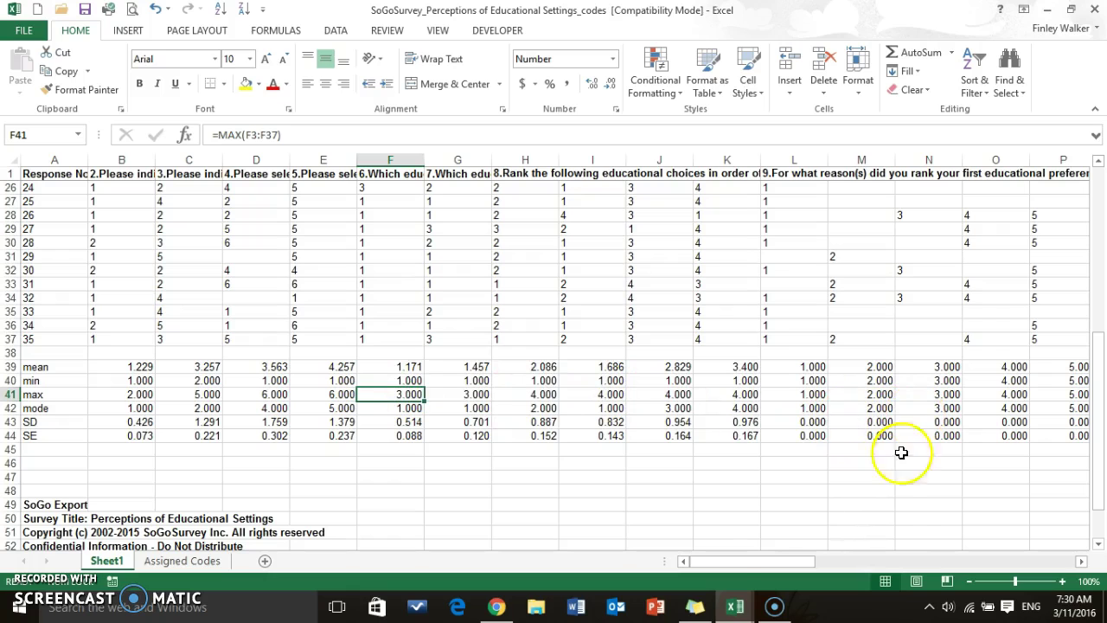
left_click_drag(773, 564, 727, 564)
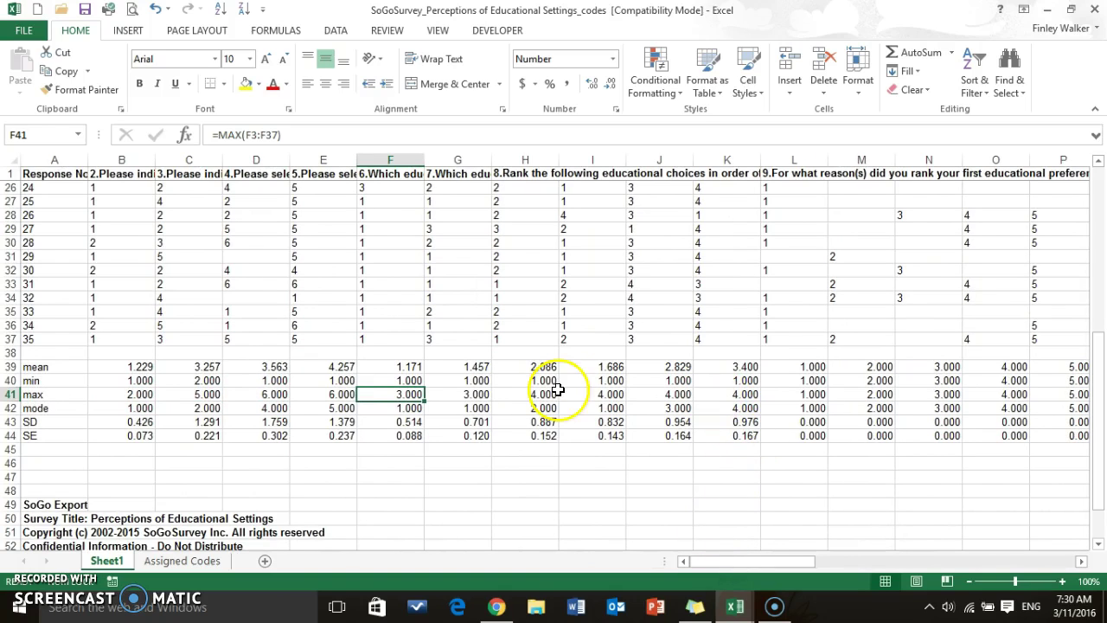
Step: Insert a 2-D clustered column chart from the labels and statistics in A39:AT44
left_click(42, 366)
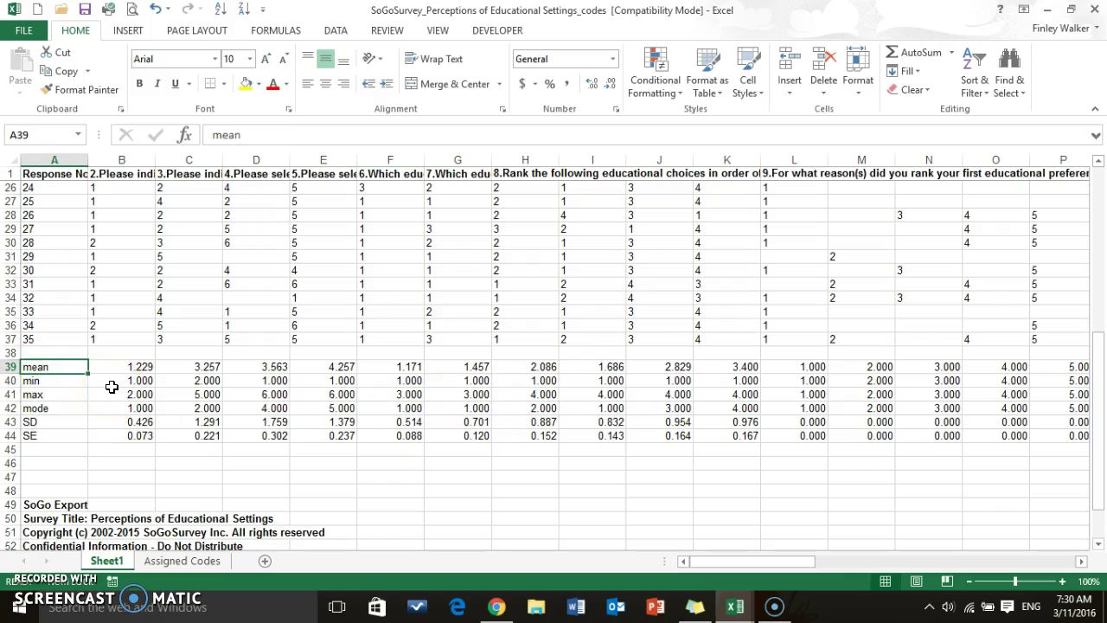
key("shift+Down")
key("shift+Down")
key("shift+Down")
key("shift+Down")
key("shift+Down")
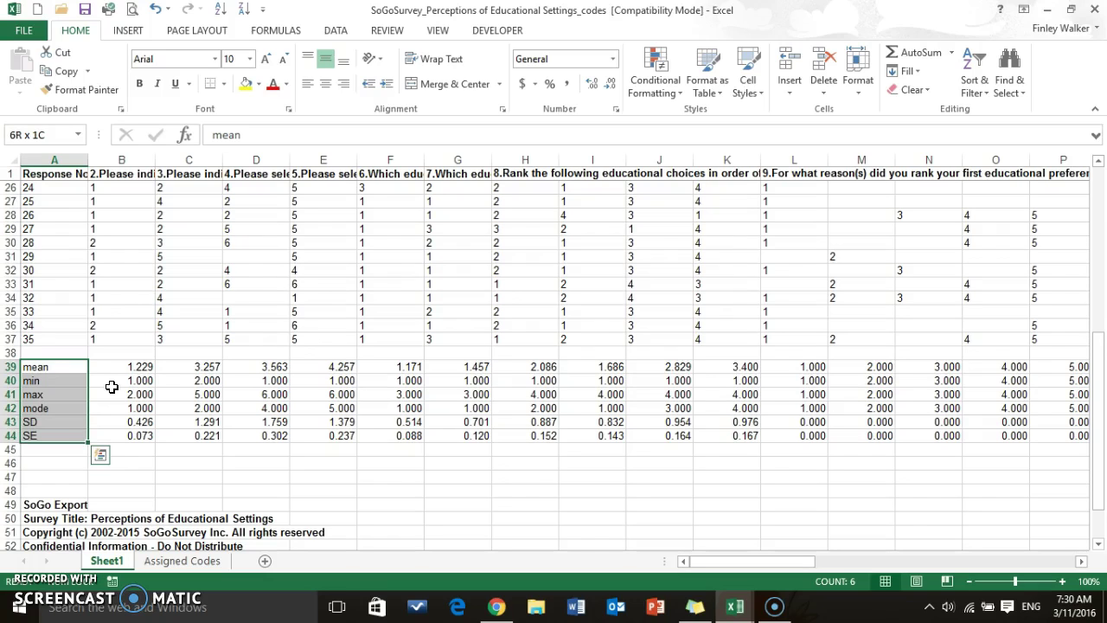
key("ctrl+shift+End")
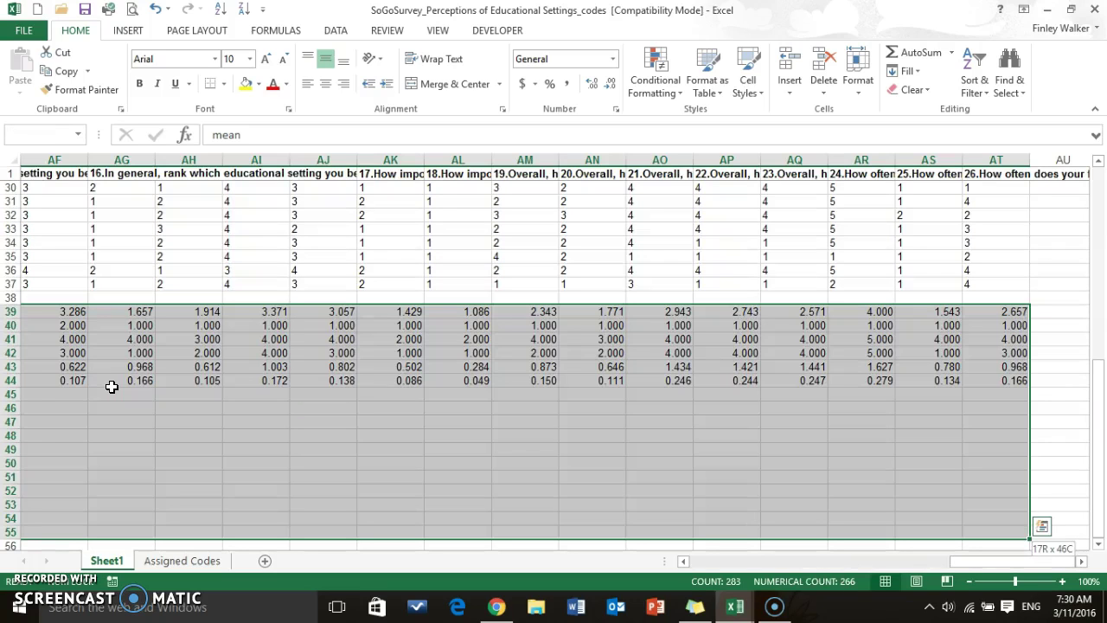
key("shift+Up")
key("shift+Up")
key("shift+Up")
key("shift+Up")
key("shift+Up")
key("shift+Up")
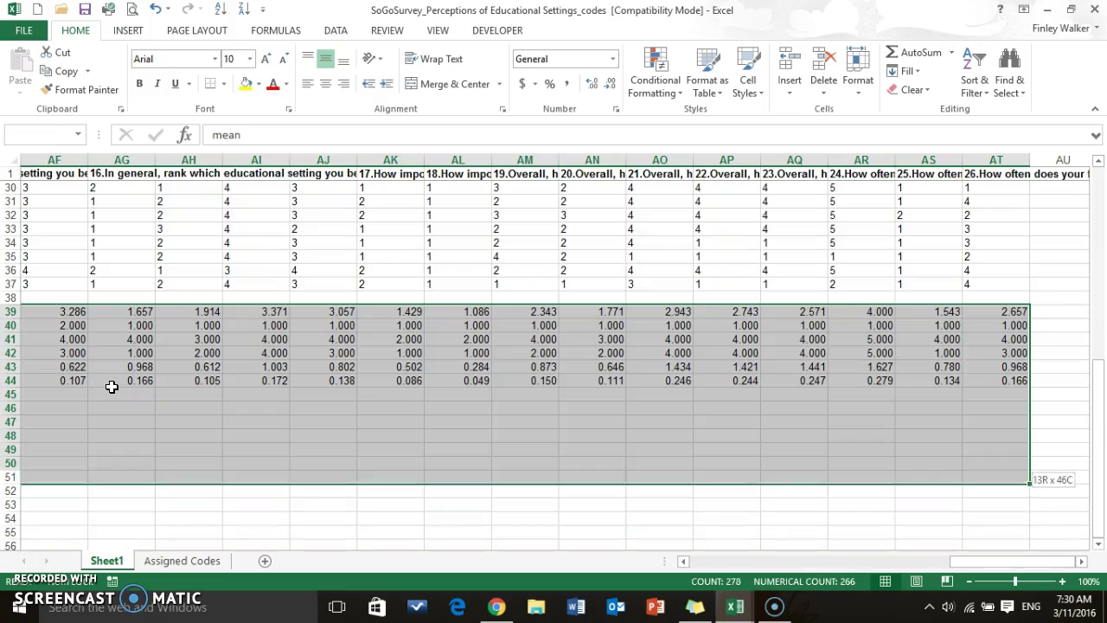
key("shift+Up")
key("shift+Up")
key("shift+Up")
key("shift+Up")
key("shift+Up")
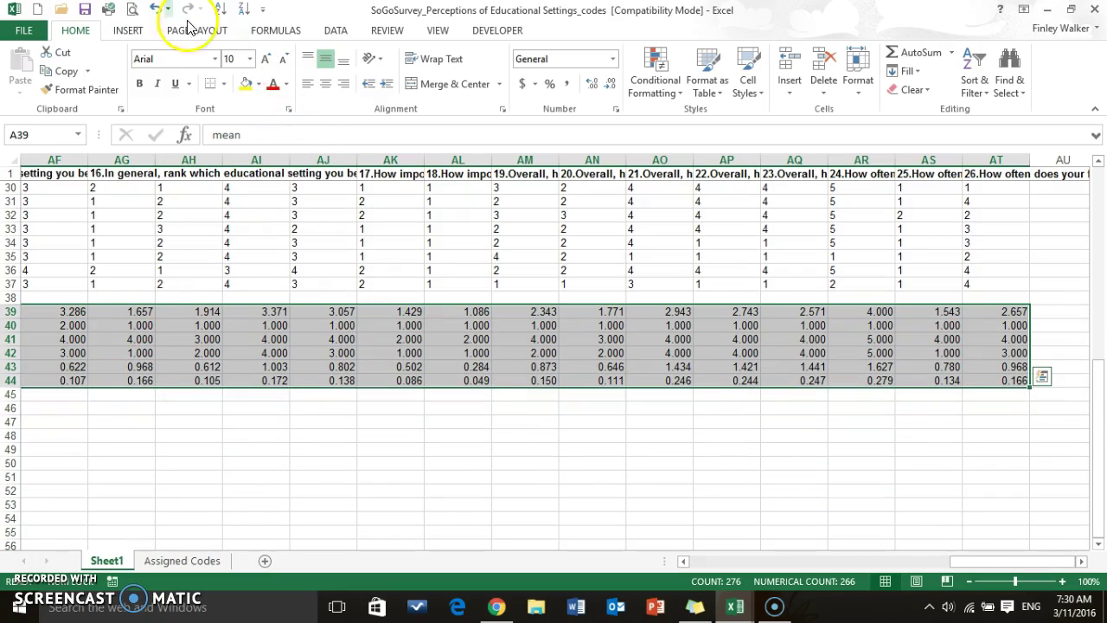
left_click(142, 32)
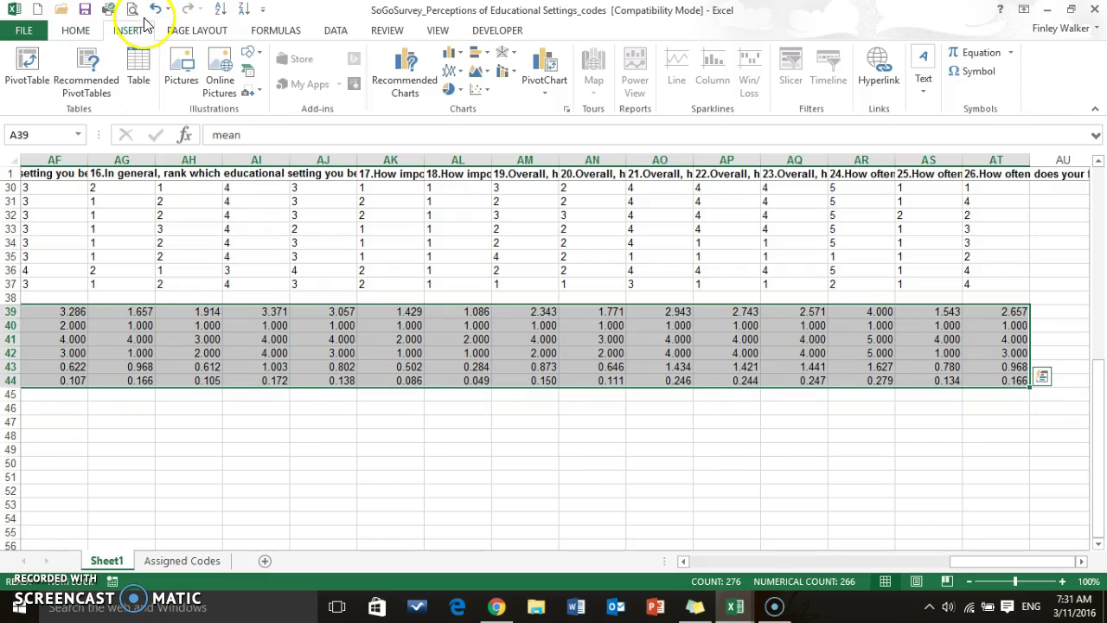
left_click(451, 57)
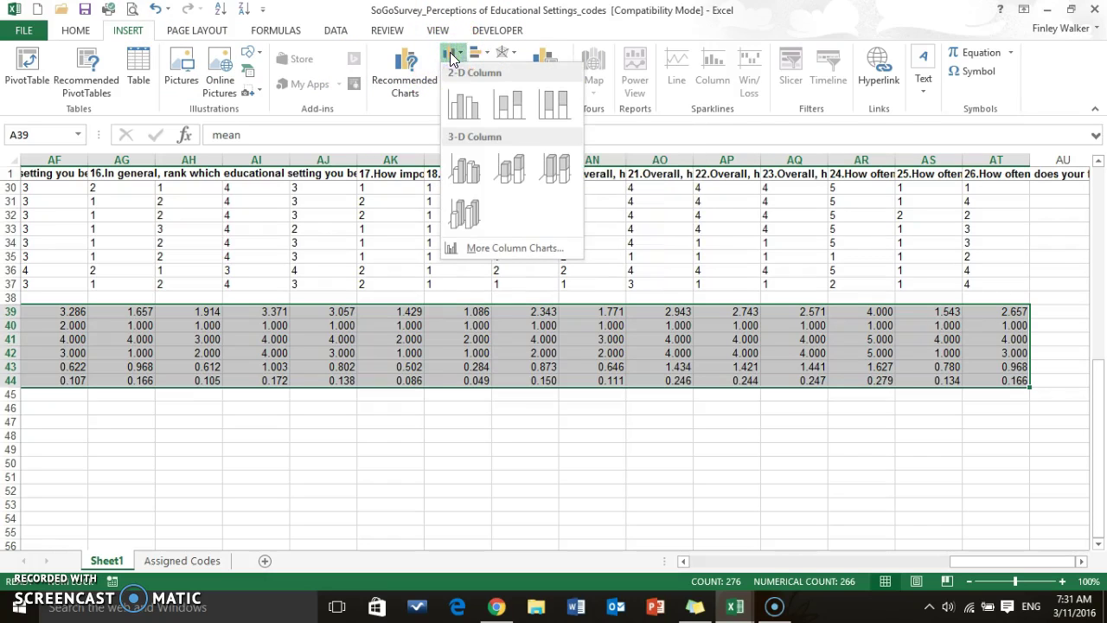
left_click(464, 104)
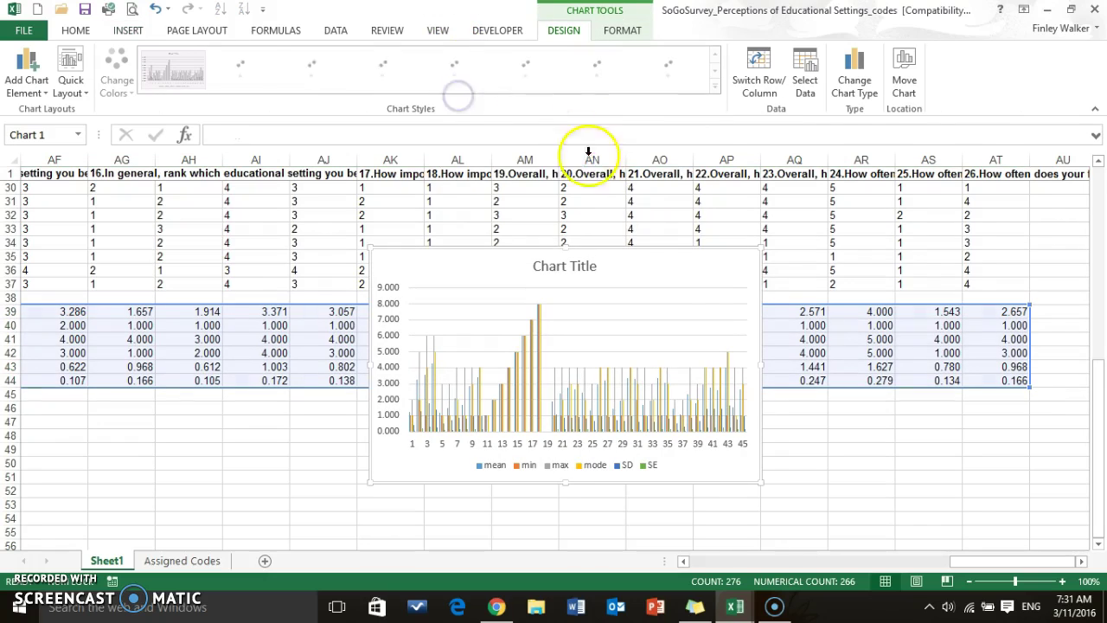
Step: Enlarge the column chart to about 5.87 inches high and 10.12 inches wide
left_click_drag(759, 249, 865, 216)
left_click_drag(367, 482, 251, 530)
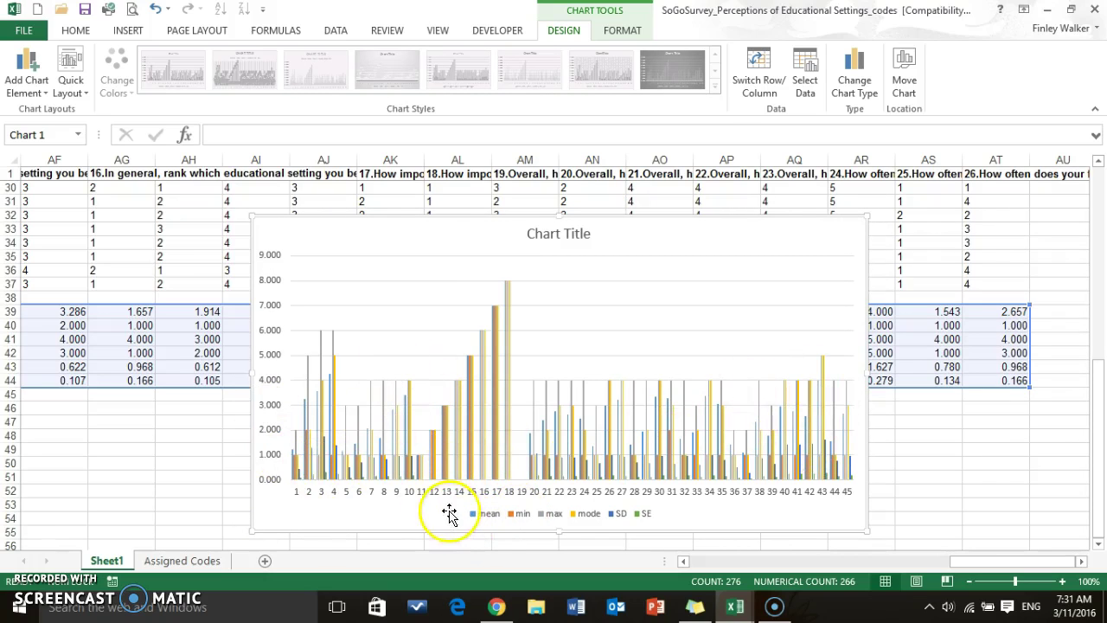
mouse_move(460, 467)
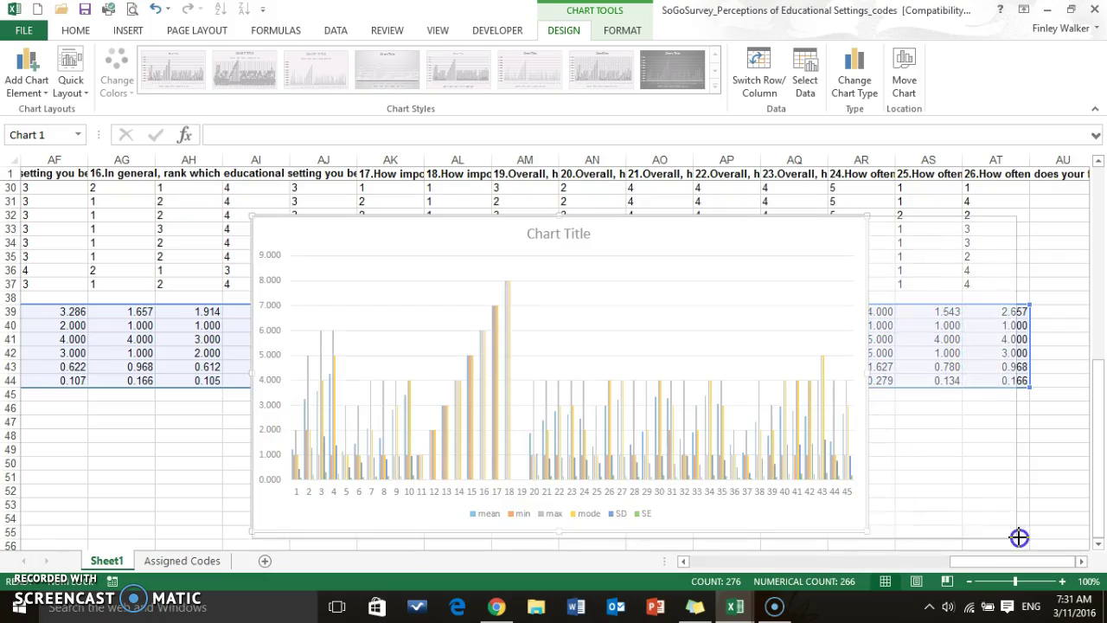
left_click_drag(1020, 537, 1033, 548)
scroll(649, 432, "down", 1)
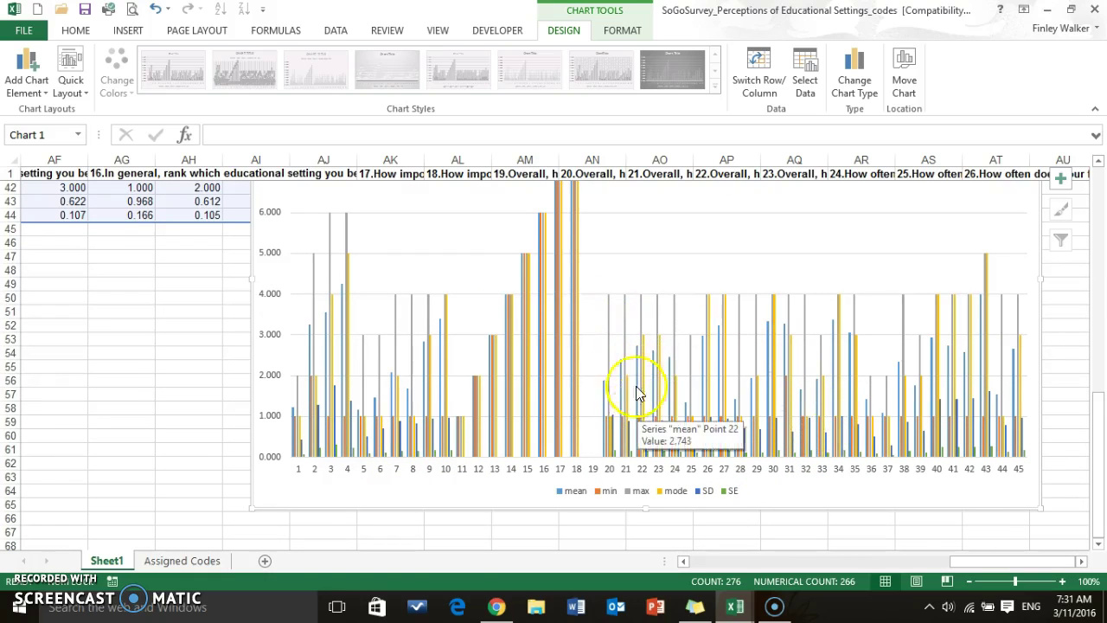
scroll(611, 370, "up", 4)
scroll(536, 364, "down", 2)
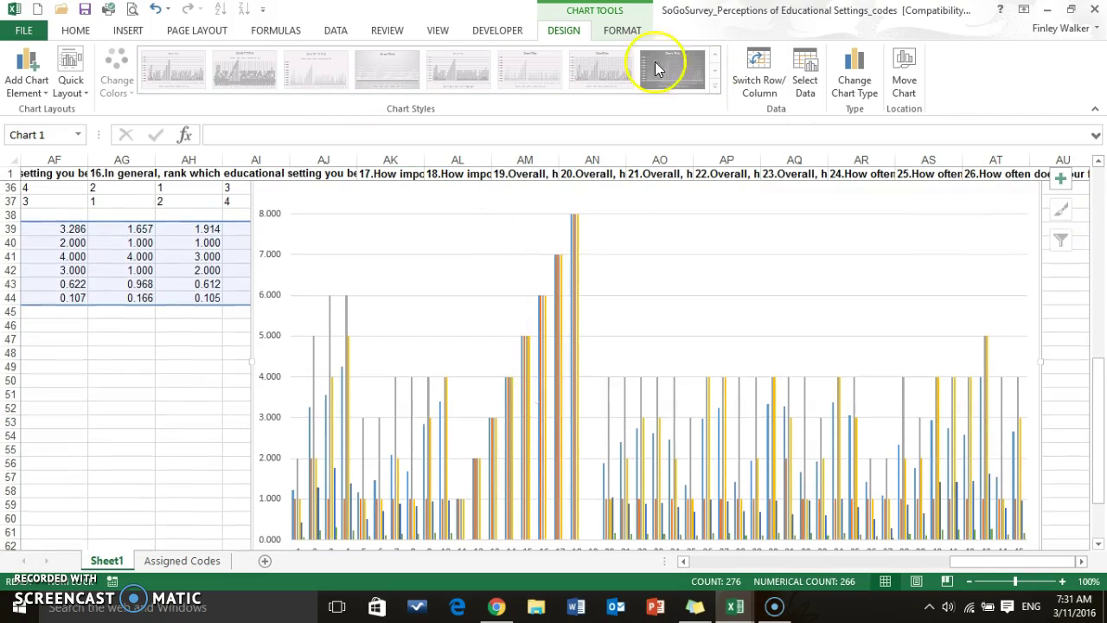
Step: Change the clustered column chart to a 2-D pie chart
left_click(619, 32)
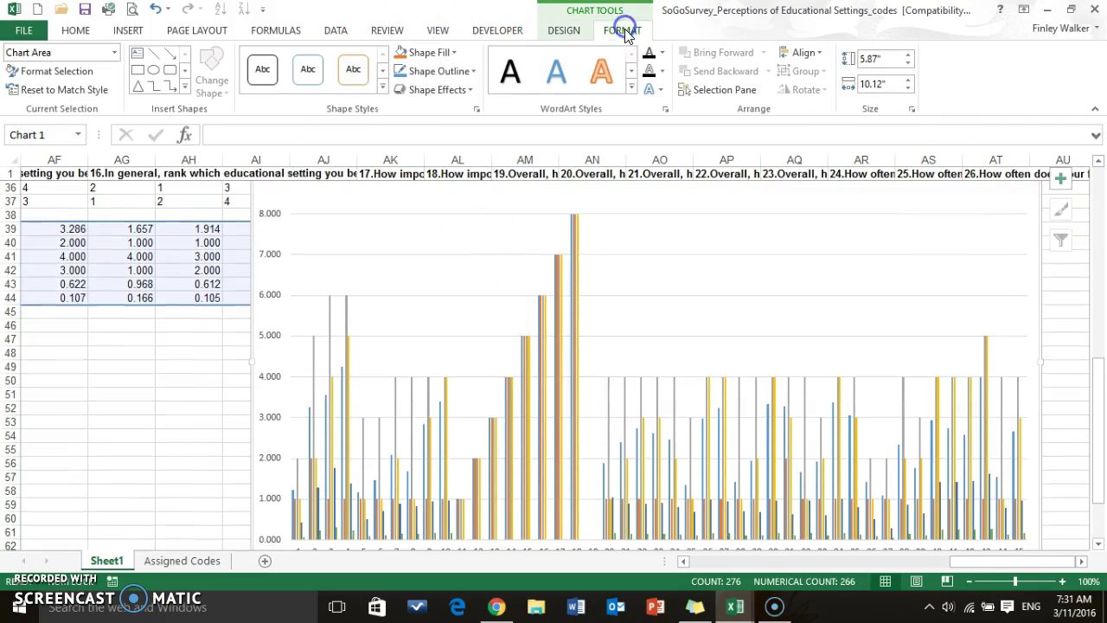
left_click(563, 35)
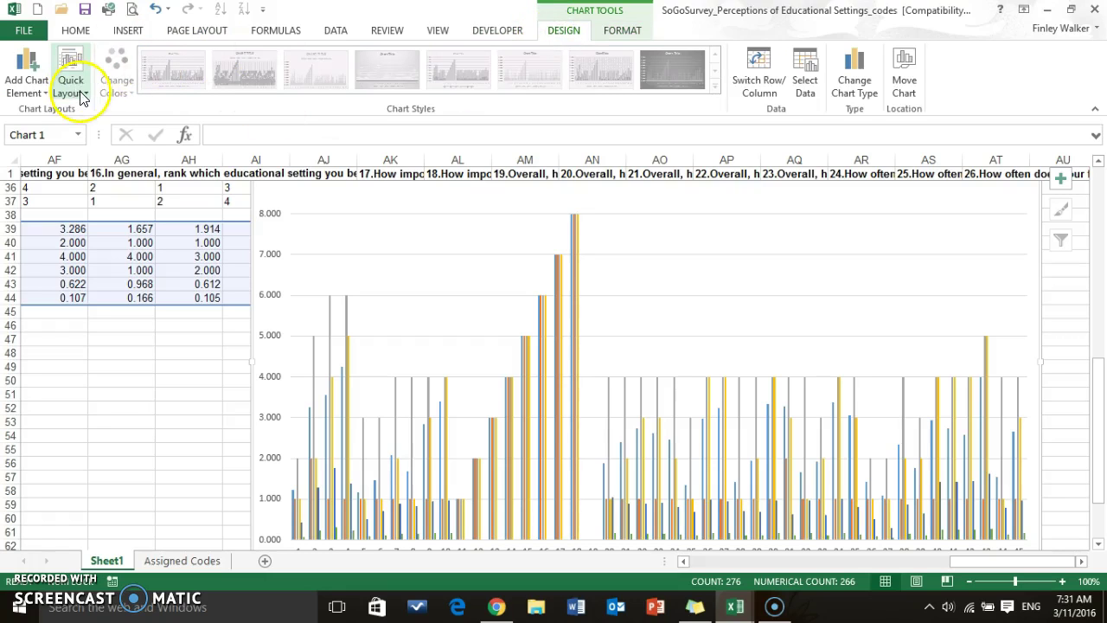
left_click(125, 31)
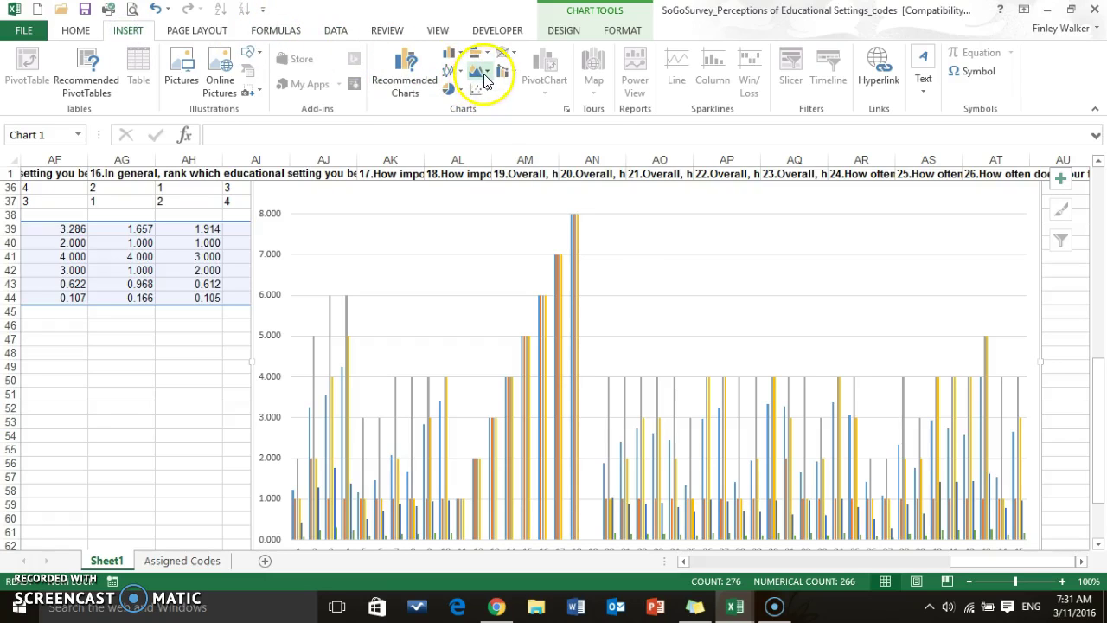
left_click(459, 88)
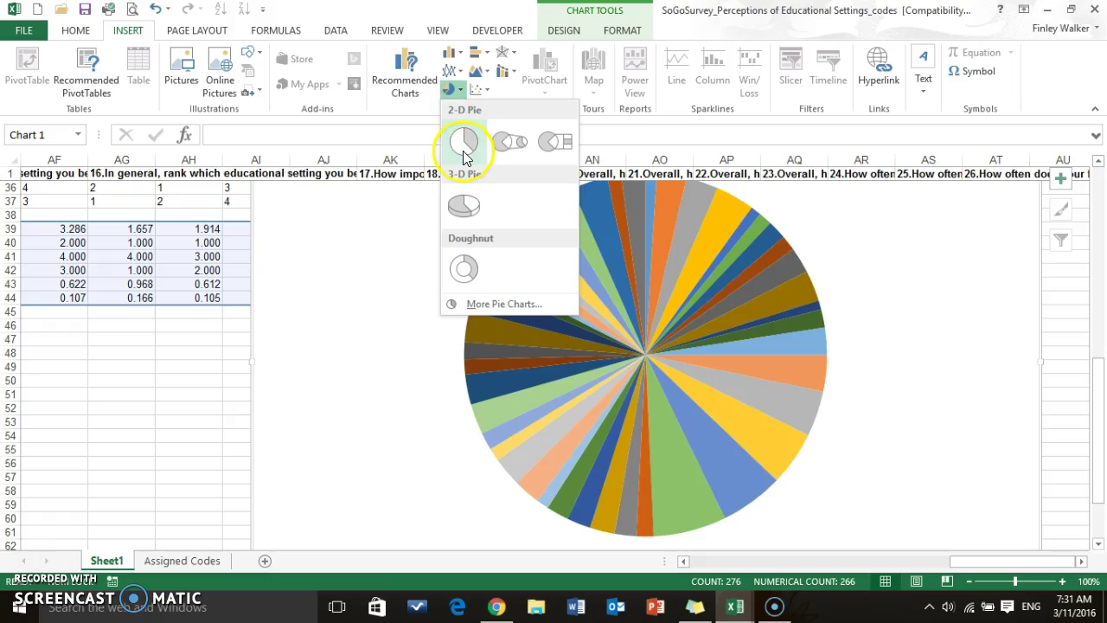
left_click(463, 150)
scroll(588, 368, "down", 4)
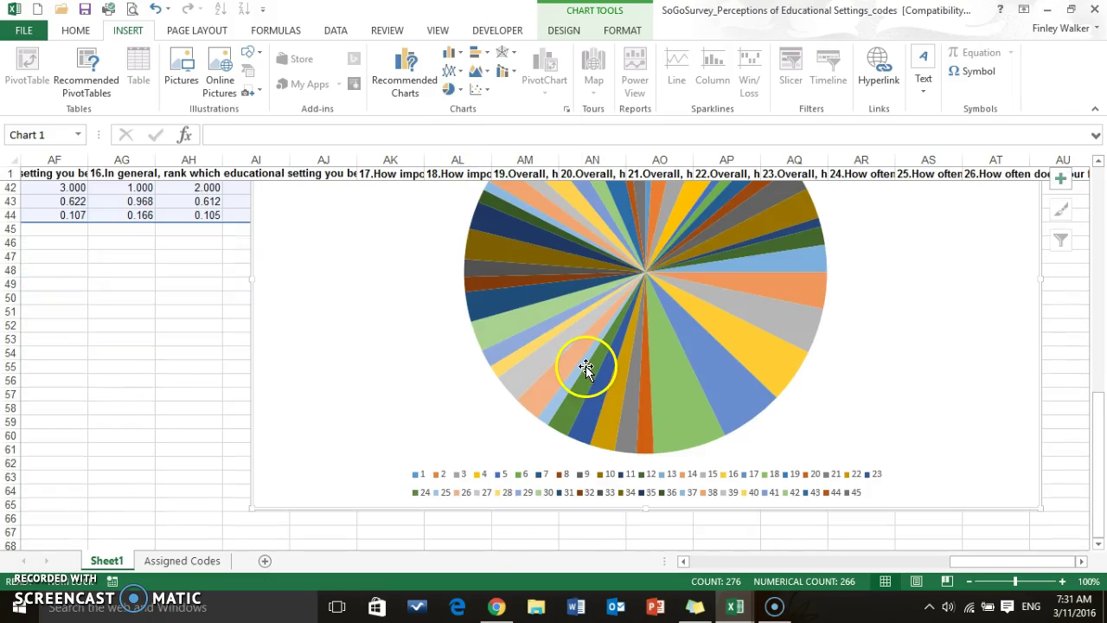
scroll(581, 368, "up", 2)
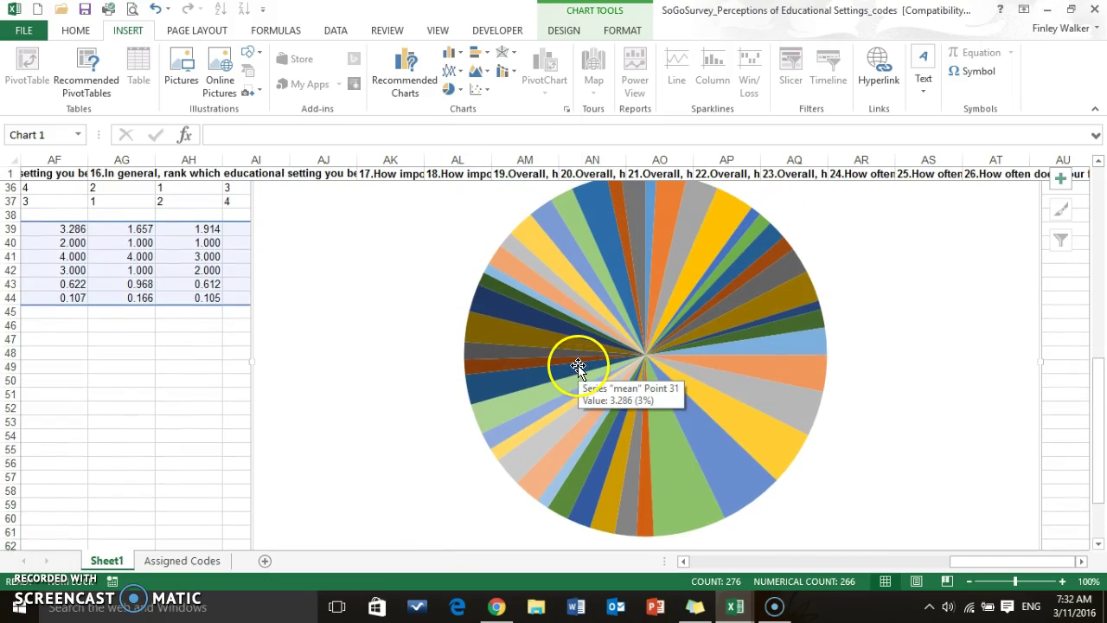
scroll(843, 439, "down", 3)
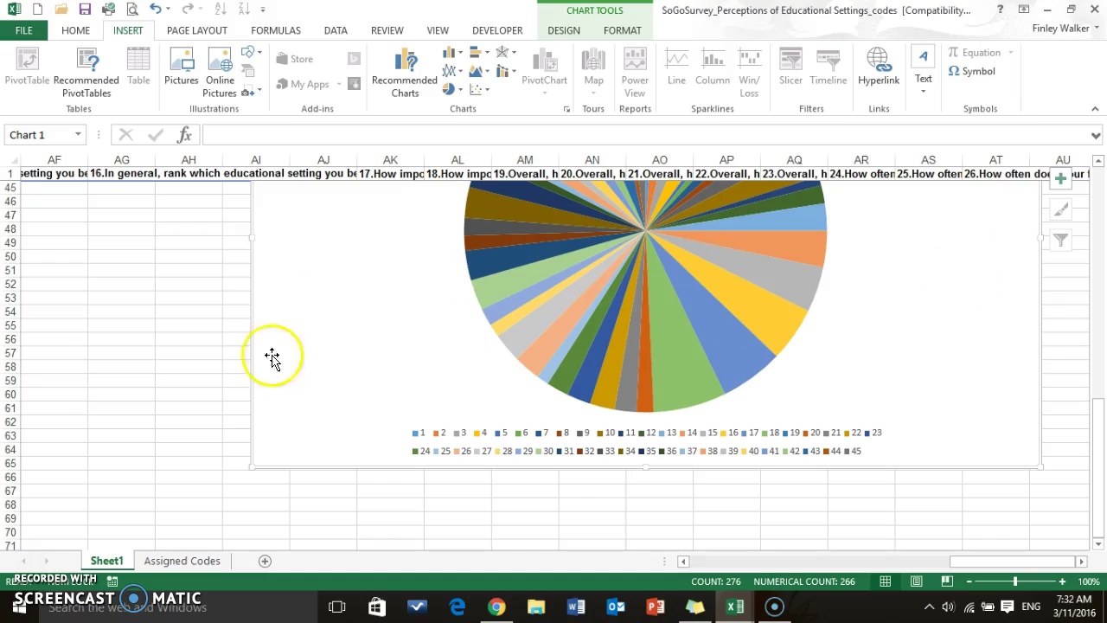
Step: Shrink the pie chart from its upper-left corner to about column AM, row 47, so it clears the statistics rows
scroll(250, 363, "up", 3)
scroll(312, 325, "up", 2)
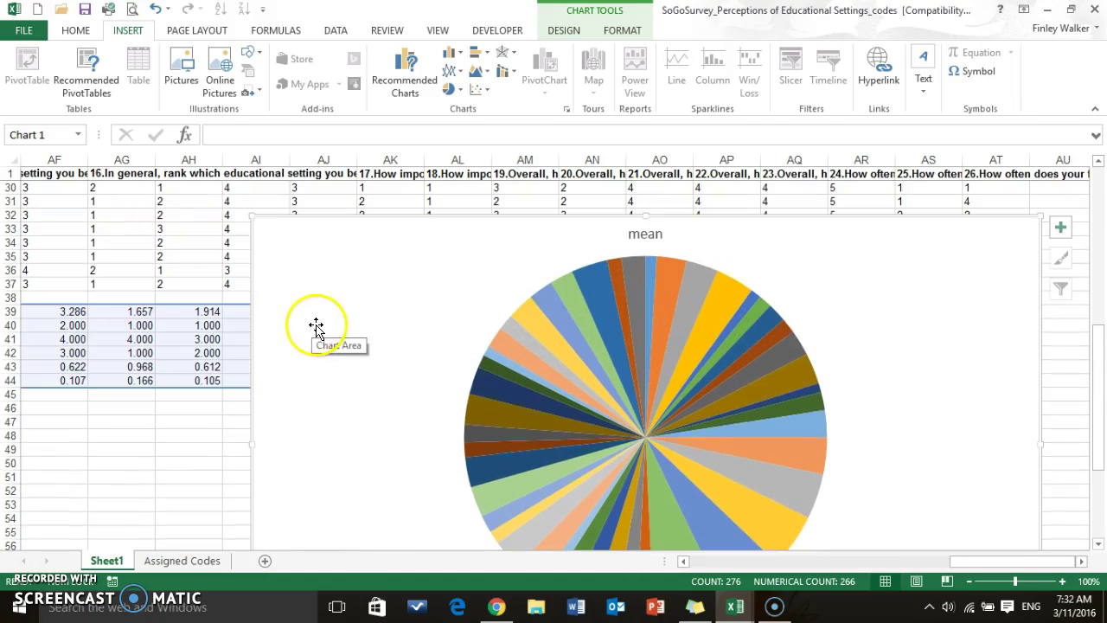
left_click_drag(251, 216, 485, 425)
scroll(437, 406, "down", 2)
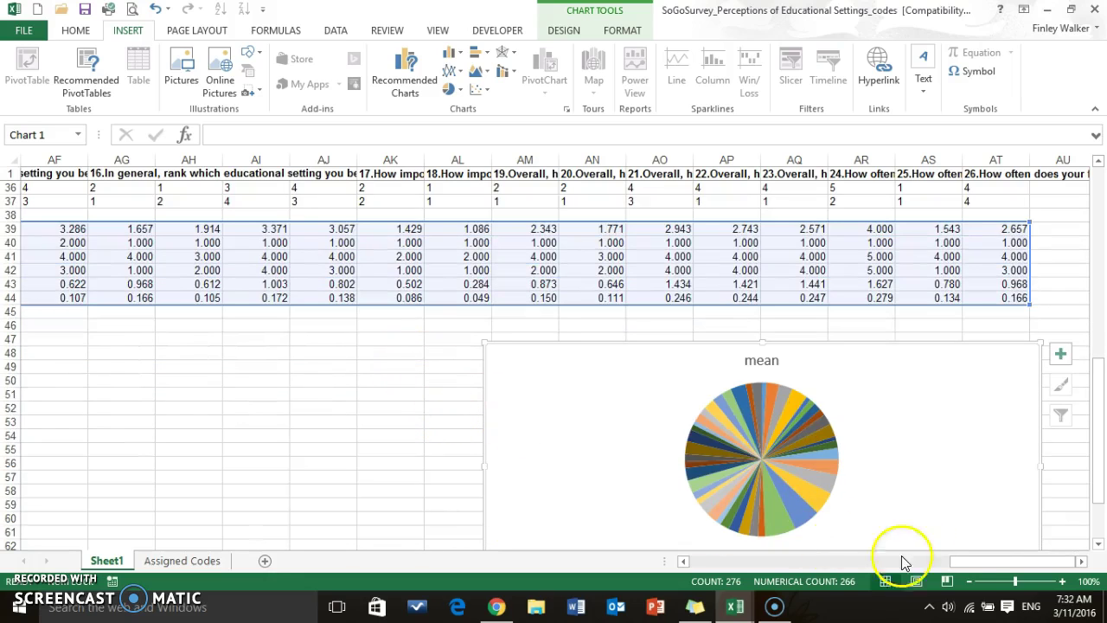
Step: Select the statistic labels in A39:A44 and review the statistics in the neighbouring question columns
left_click_drag(979, 563, 699, 561)
left_click_drag(58, 230, 42, 300)
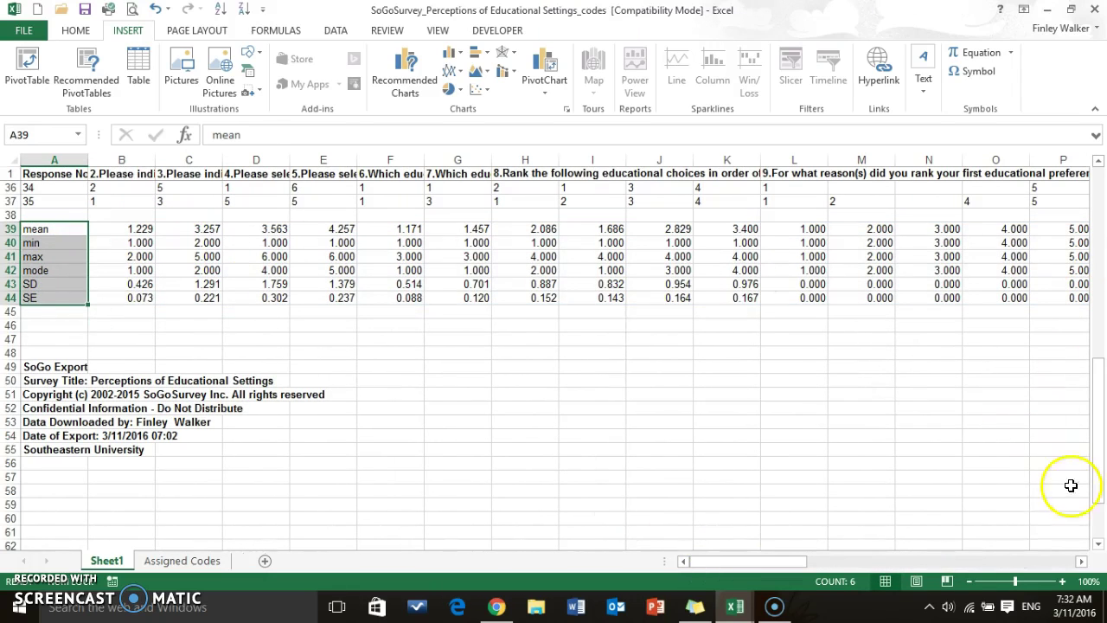
left_click(1082, 562)
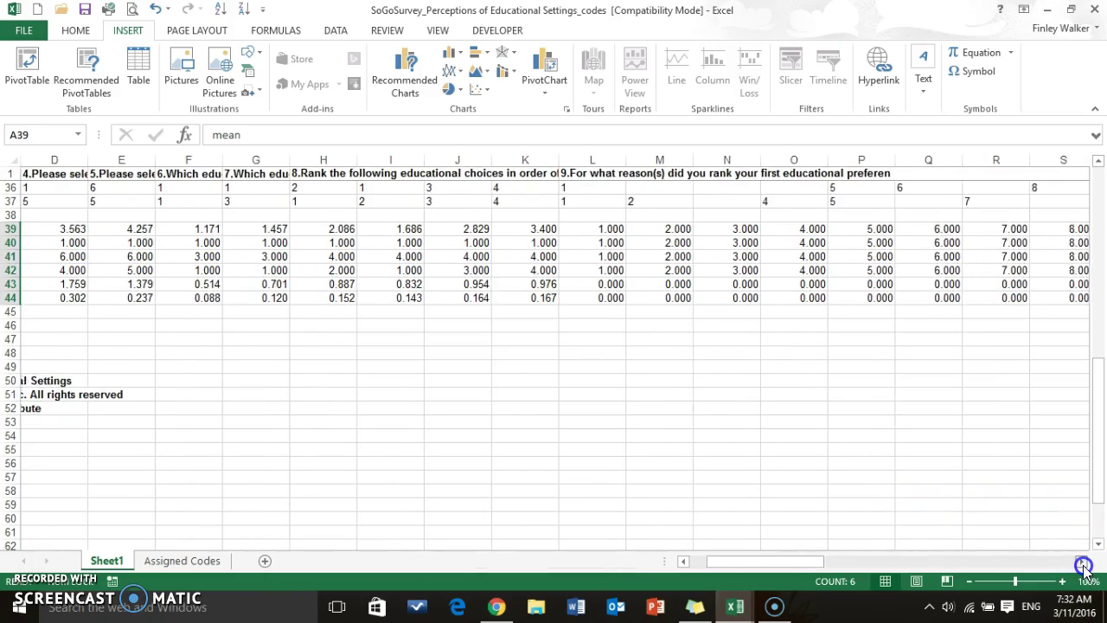
left_click_drag(843, 562, 700, 556)
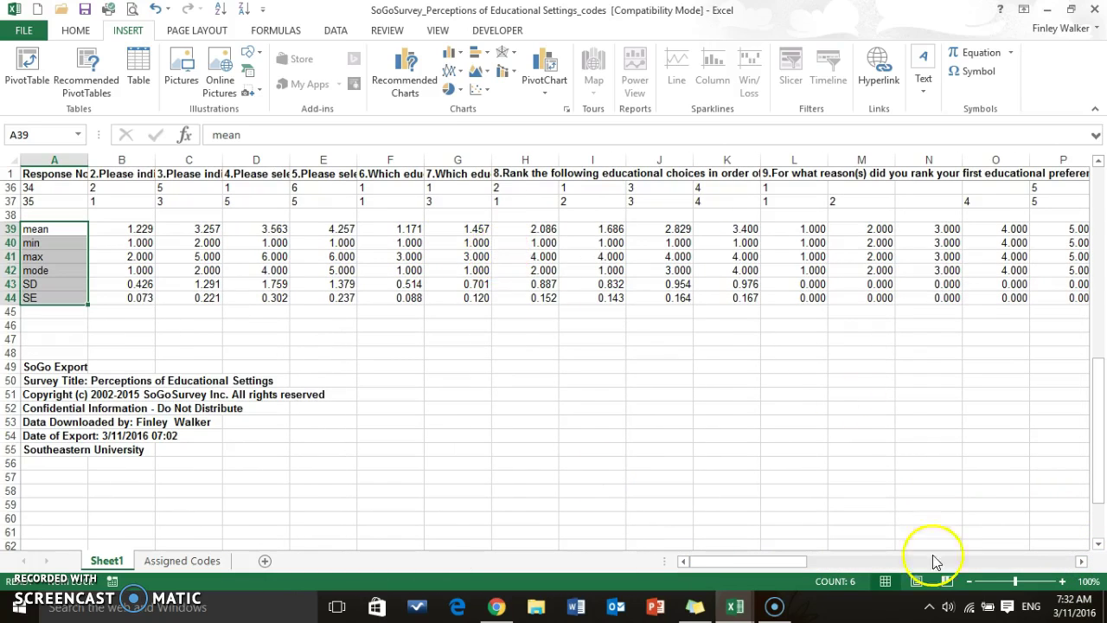
Step: Switch to the SoGoSurvey_Perceptions of Educational Settings_1 workbook and look through the survey responses on Sheet1
left_click(743, 609)
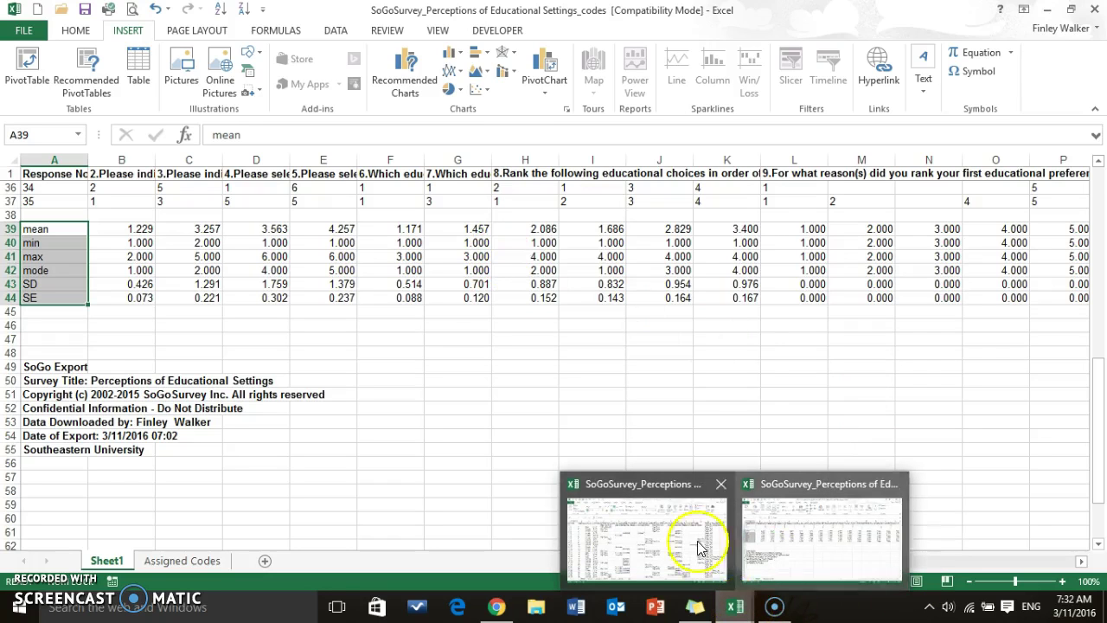
left_click(667, 543)
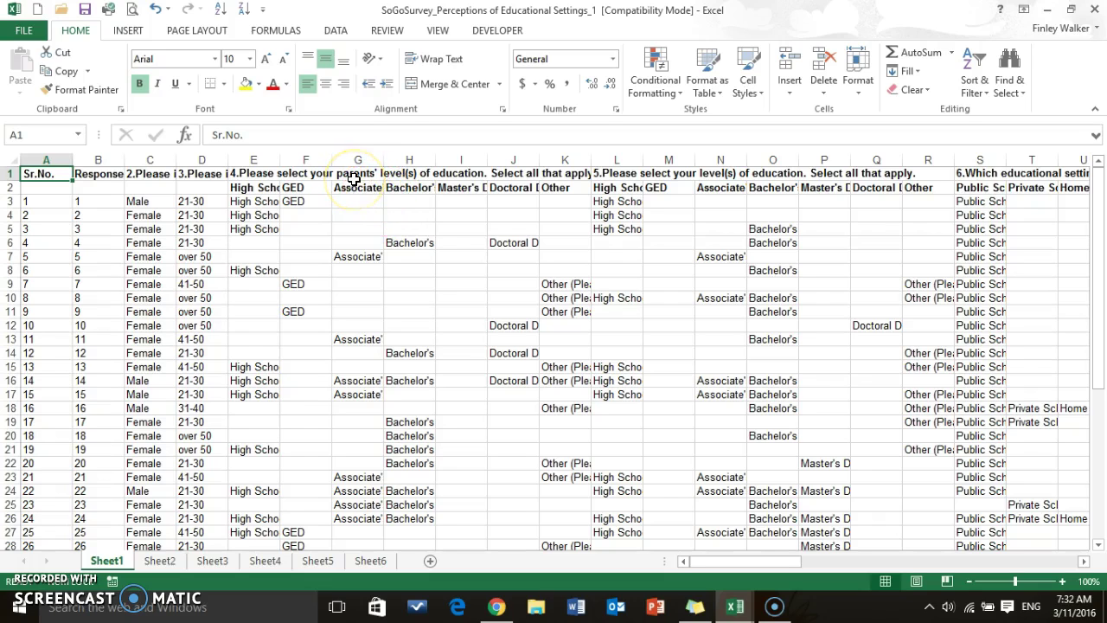
scroll(354, 179, "down", 7)
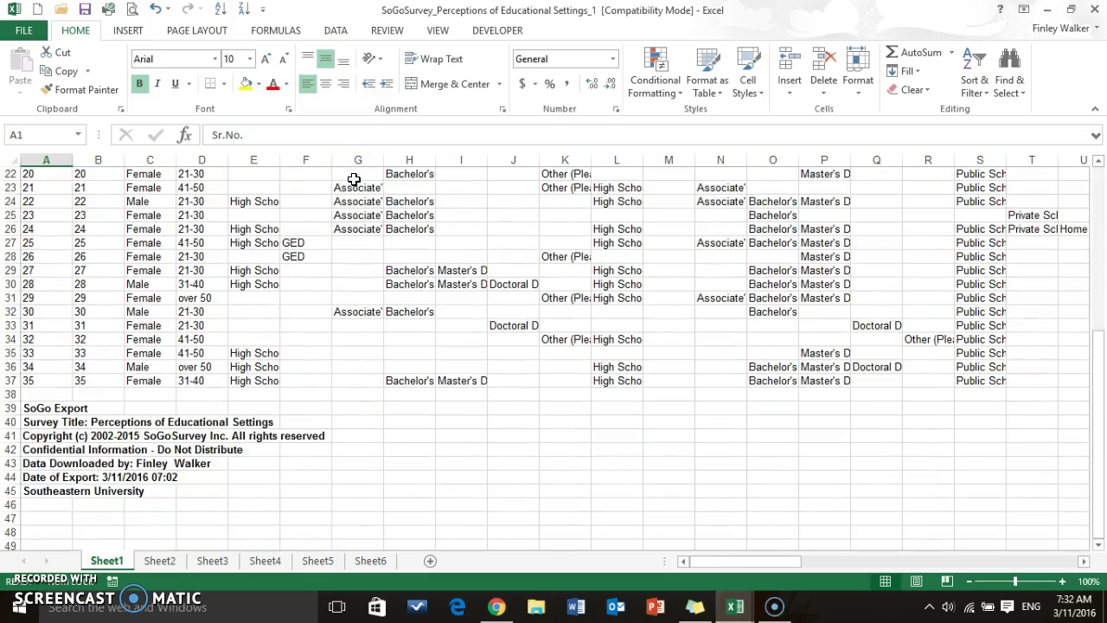
scroll(353, 179, "up", 7)
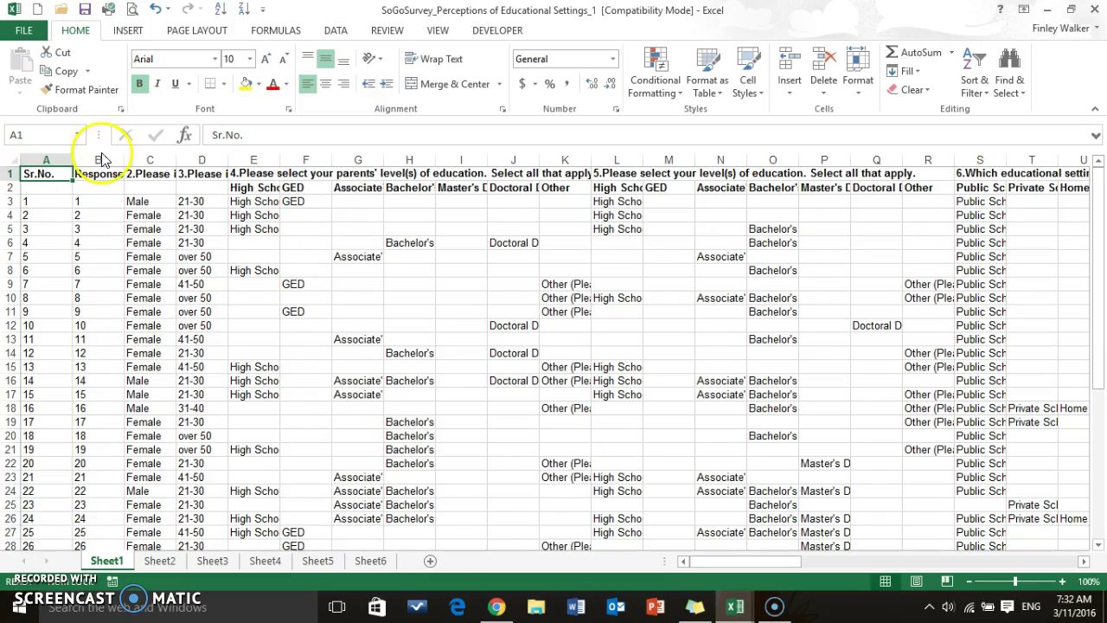
Step: Turn on filtering for the question headers in row 1 of Sheet1
left_click(129, 31)
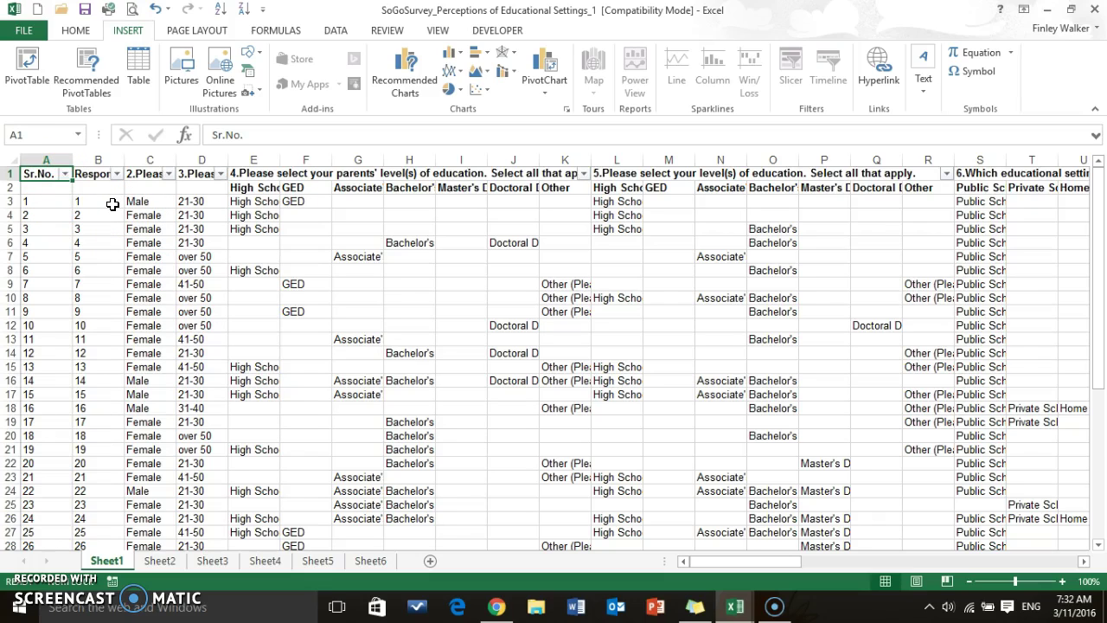
left_click(75, 31)
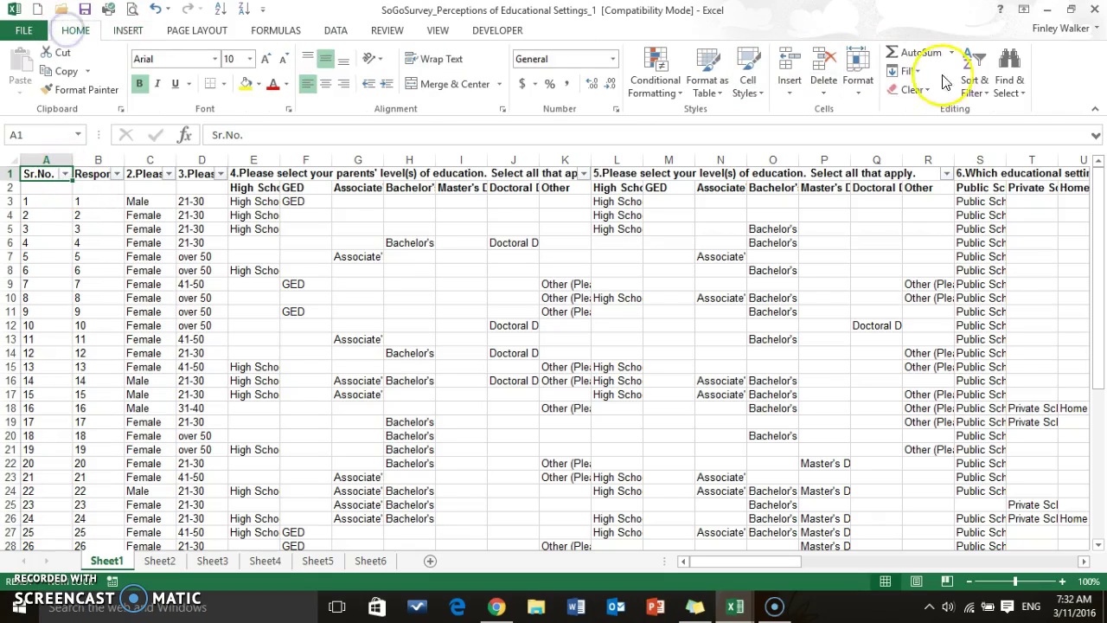
left_click(972, 76)
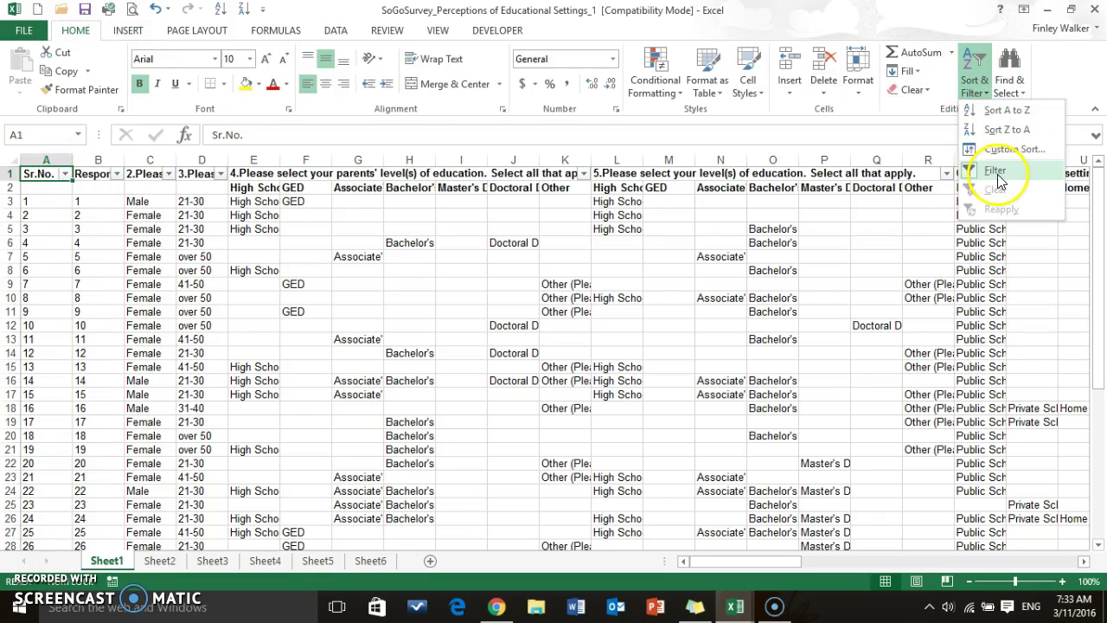
left_click(201, 188)
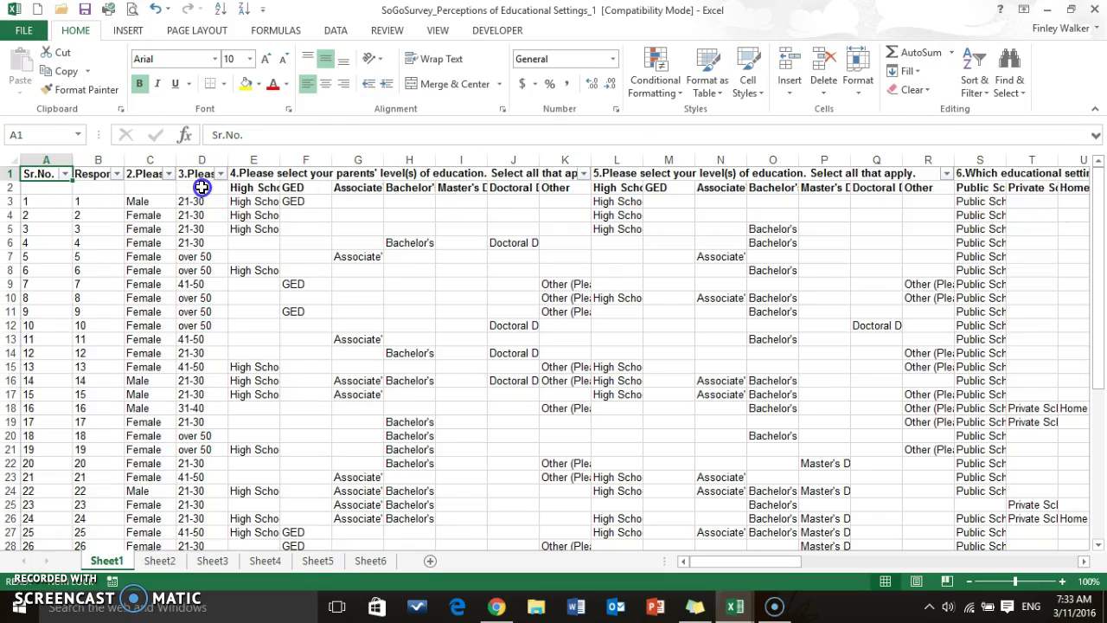
Step: Filter question 2 in column C to show only the Female respondents
left_click(160, 199)
left_click(169, 175)
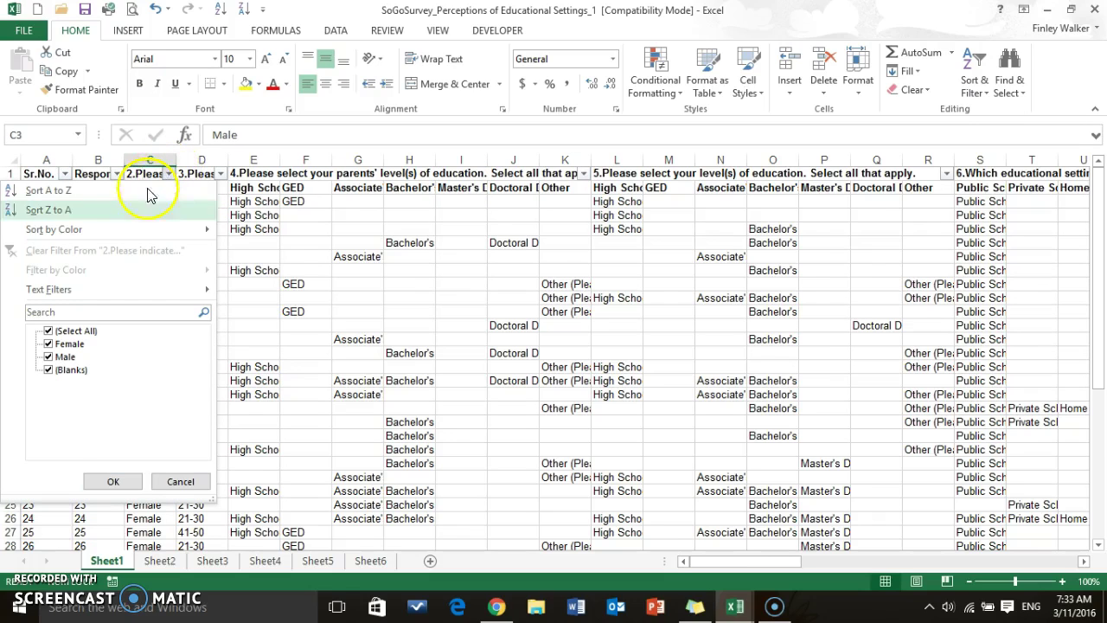
left_click(50, 332)
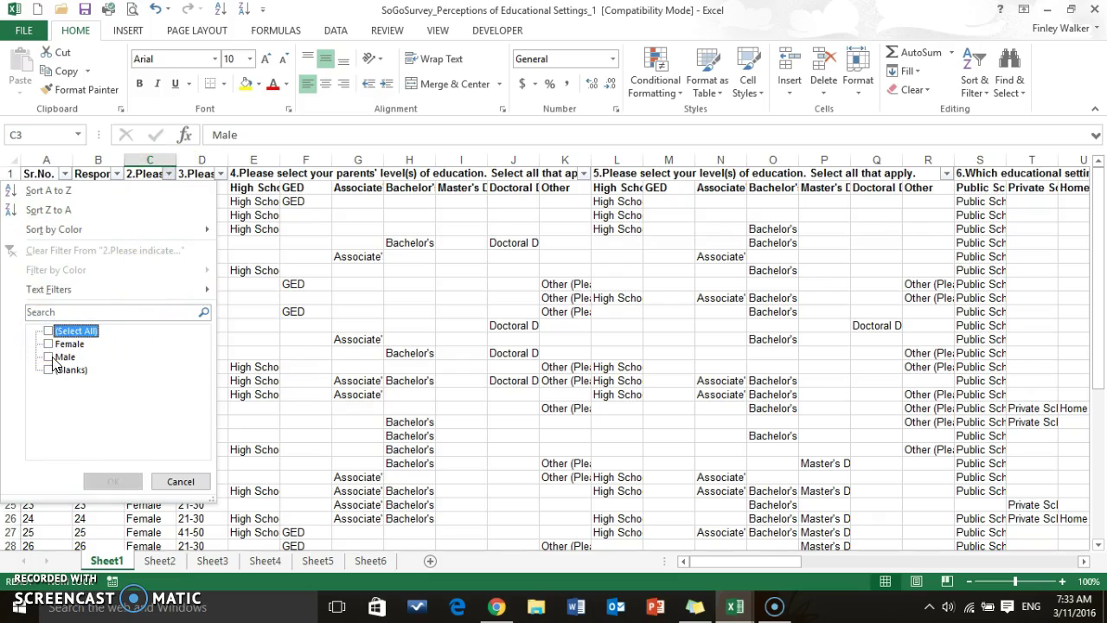
left_click(48, 358)
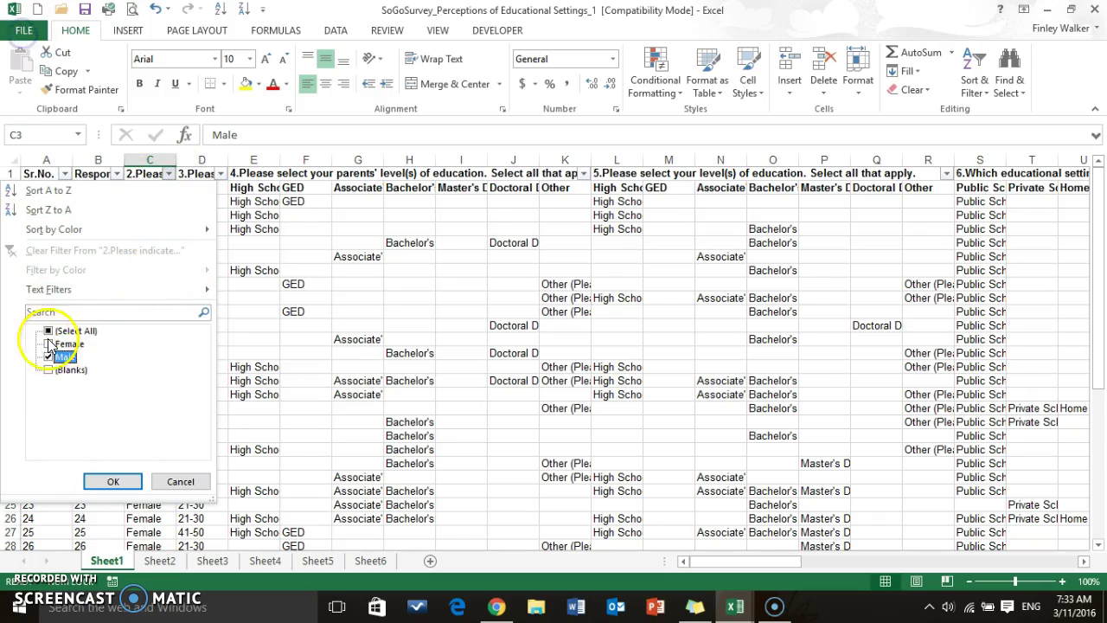
left_click(49, 344)
left_click(56, 357)
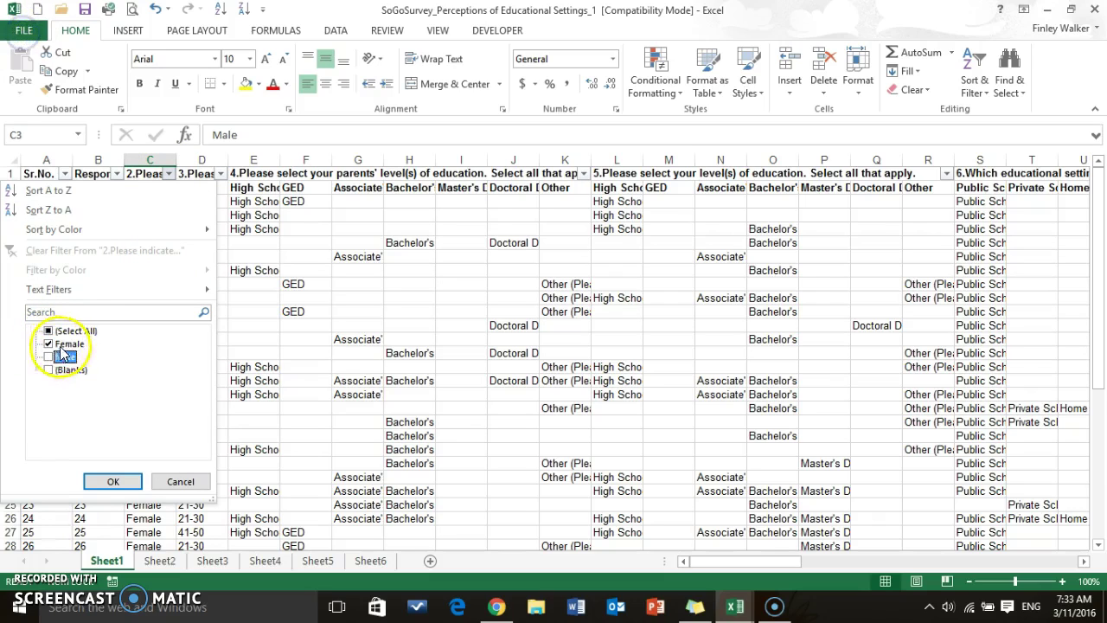
left_click(112, 481)
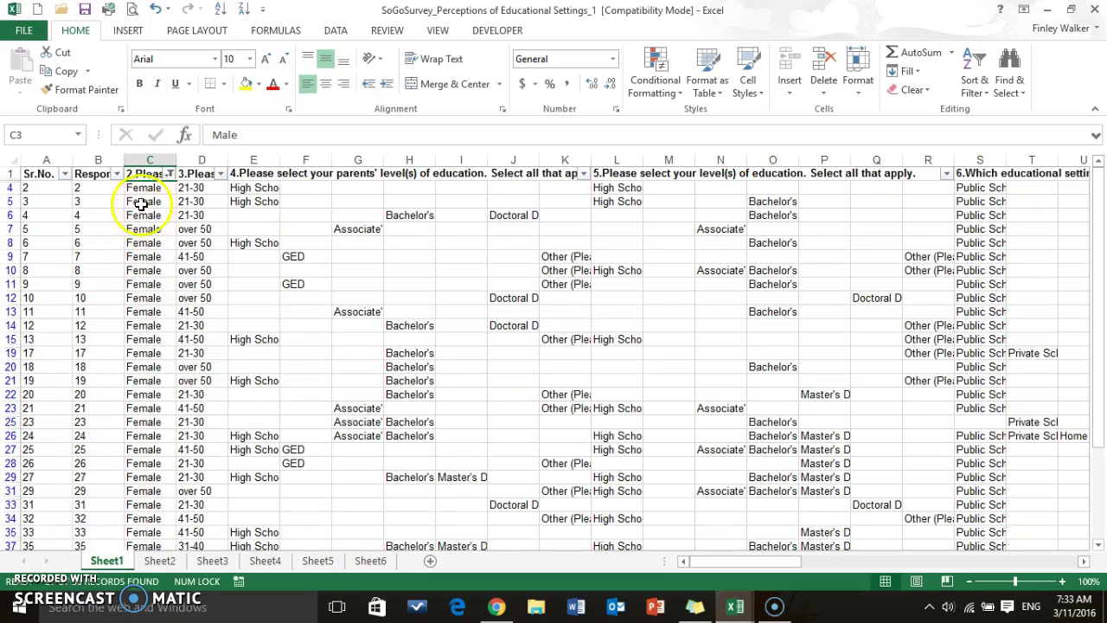
scroll(148, 234, "down", 2)
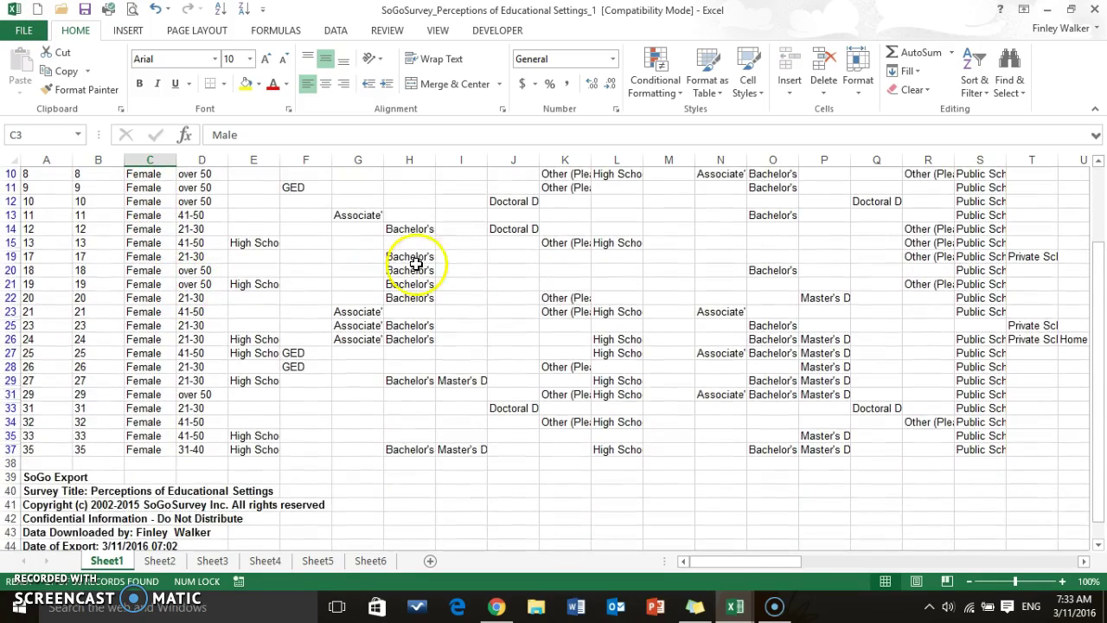
scroll(314, 267, "up", 2)
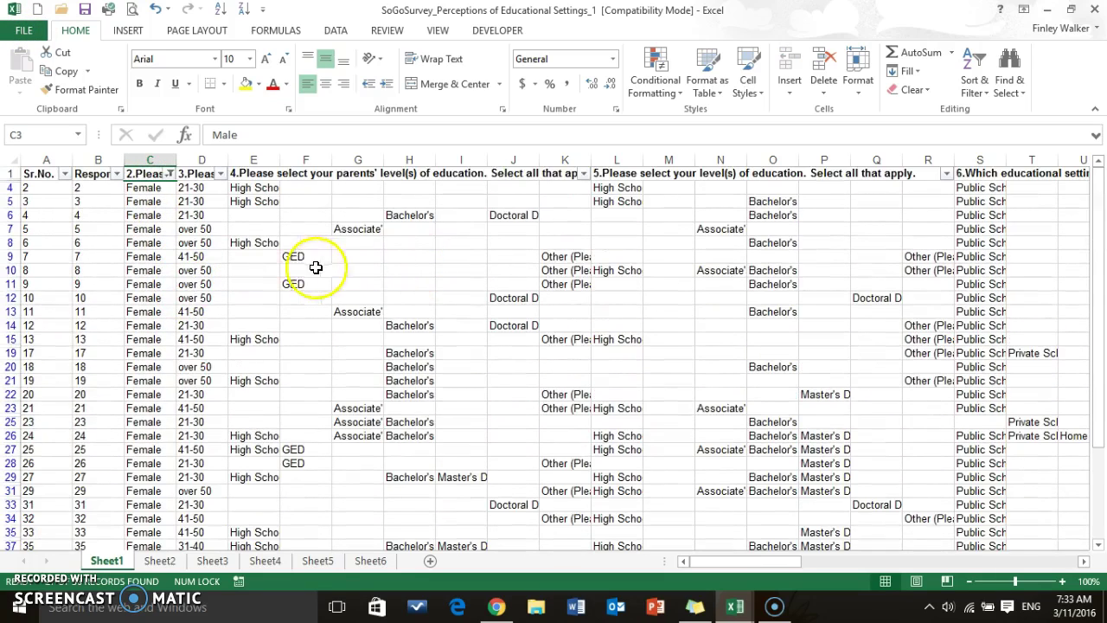
Step: Examine the filter choices for questions 5 and 7 and look across the female respondents' answers
left_click(950, 175)
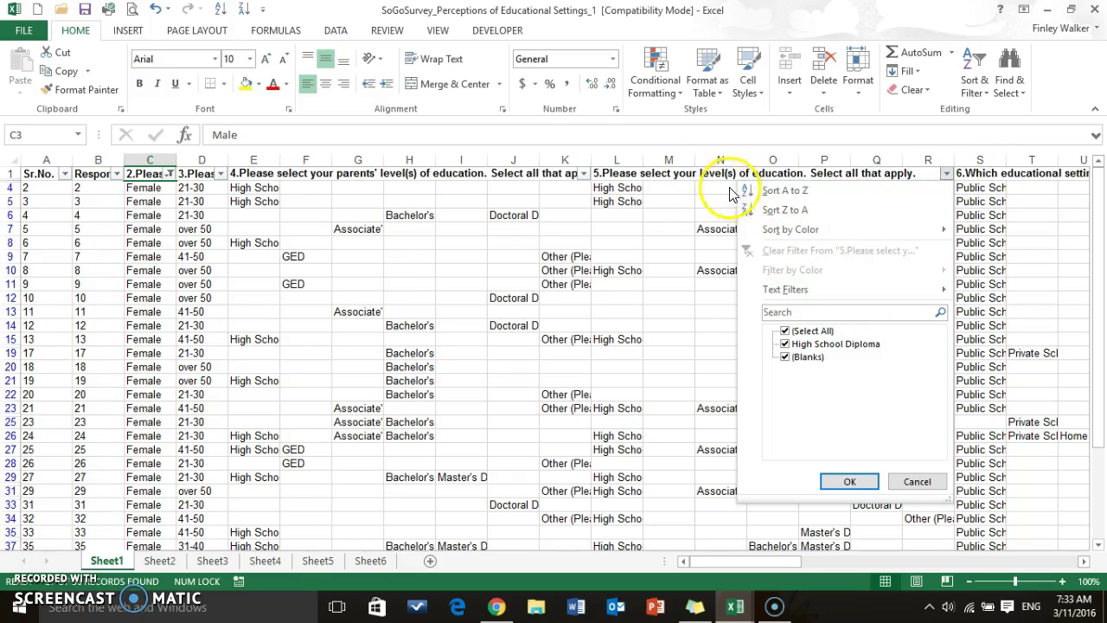
left_click(645, 185)
left_click_drag(774, 562, 884, 563)
left_click(584, 173)
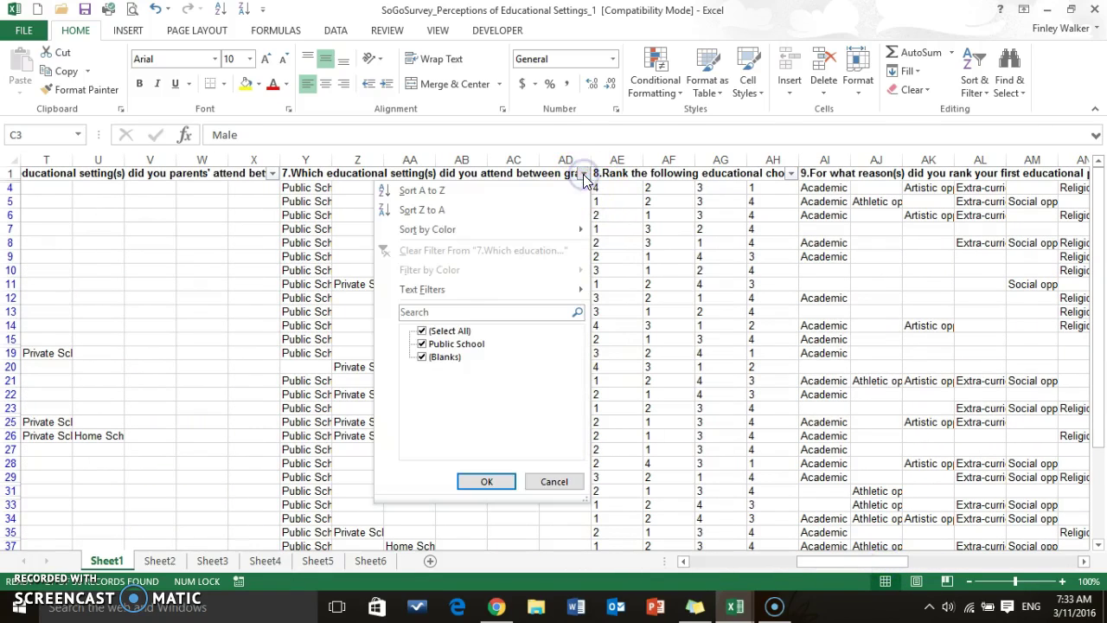
left_click_drag(876, 564, 800, 568)
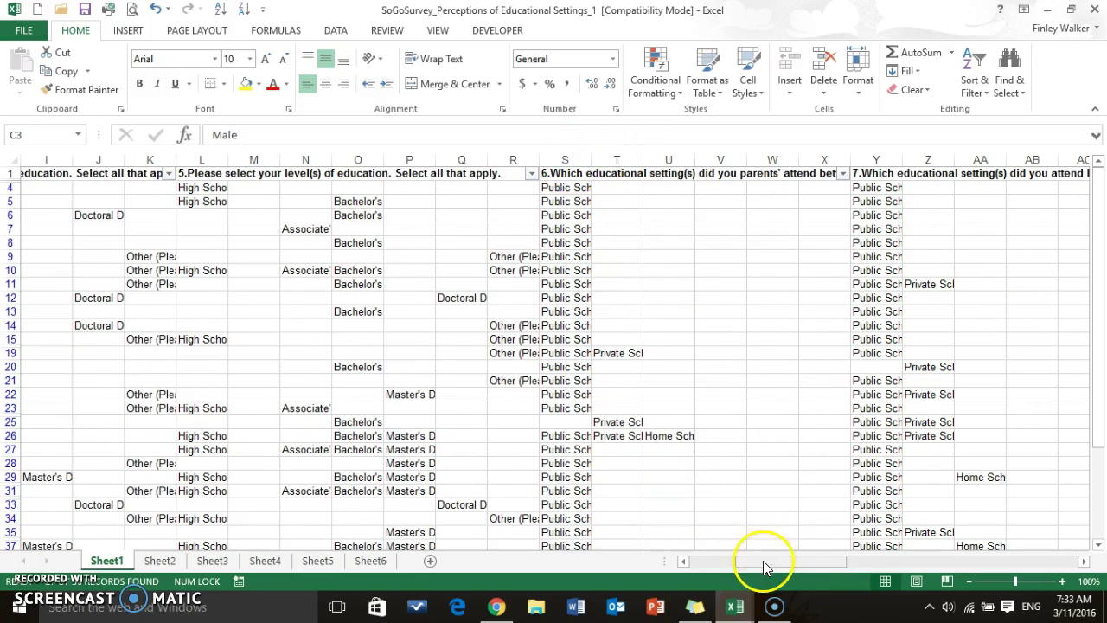
left_click_drag(761, 562, 718, 564)
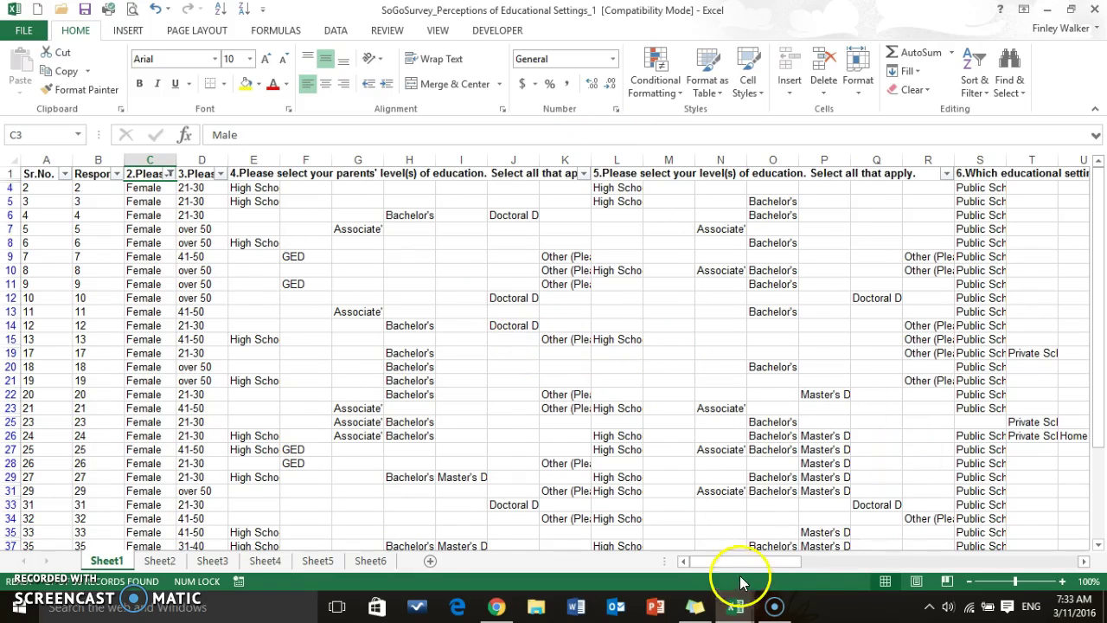
scroll(696, 414, "down", 1)
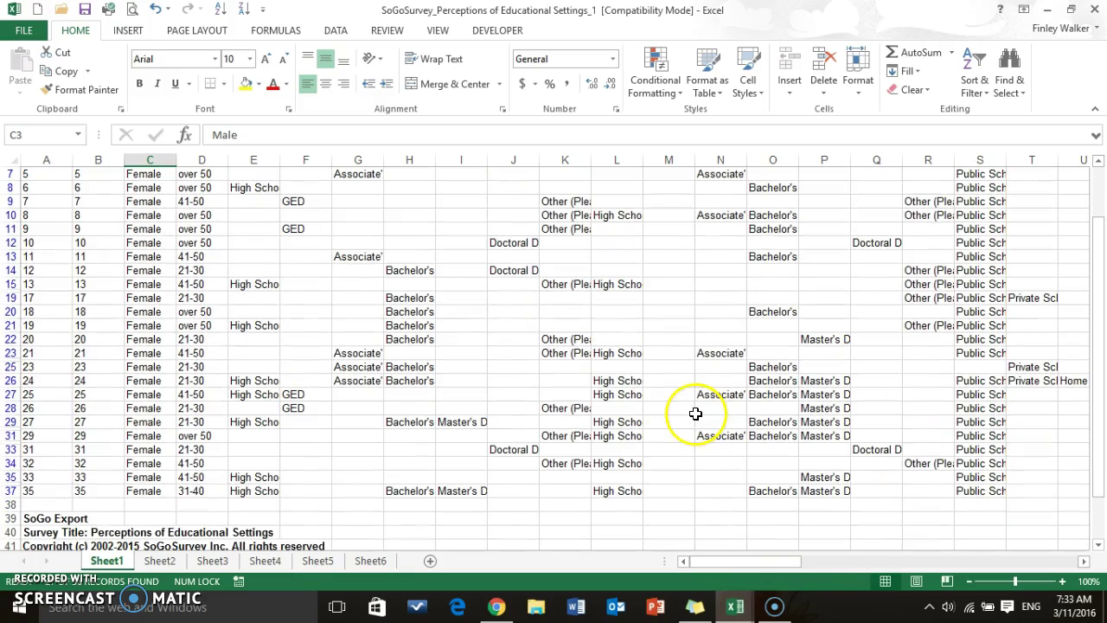
left_click(777, 561)
scroll(240, 289, "up", 1)
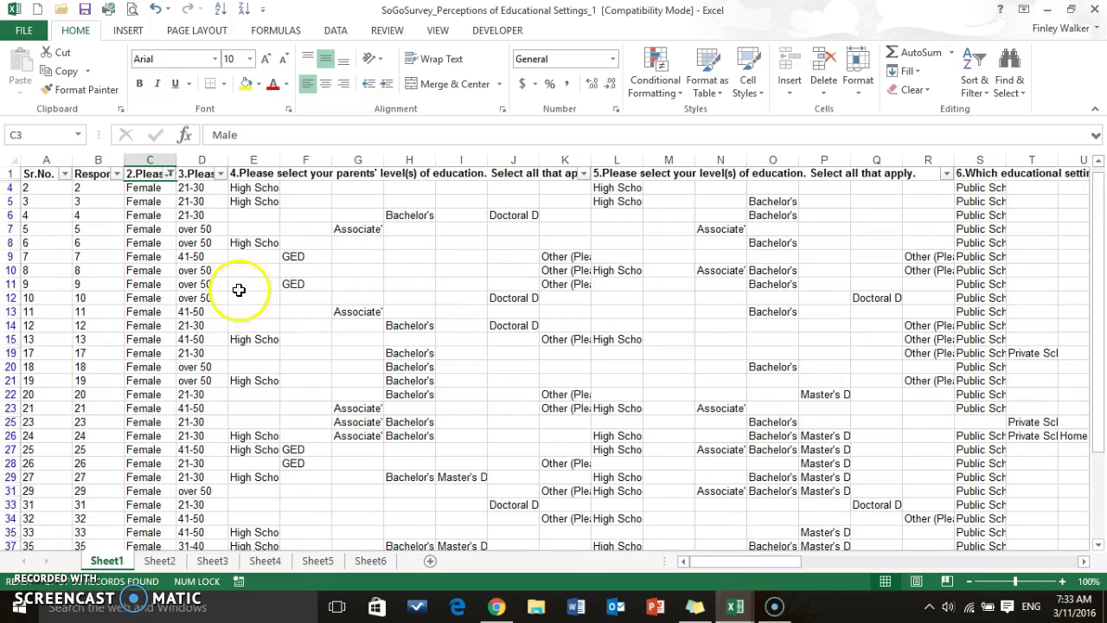
Step: Filter question 3 in column D to show only respondents in the 21-30 age range
left_click(220, 174)
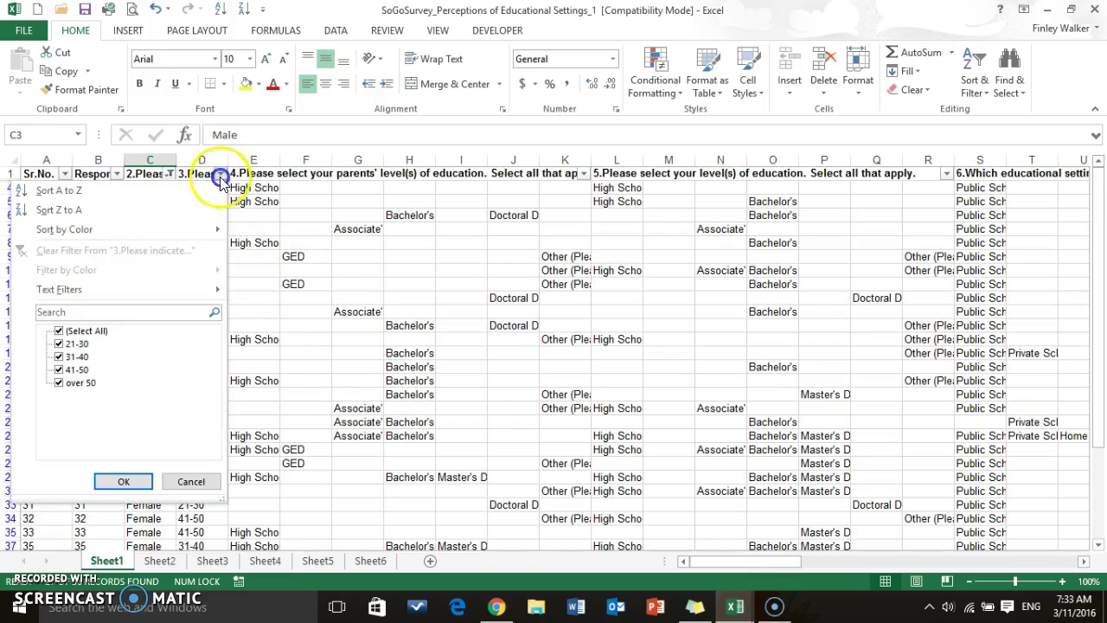
left_click(83, 332)
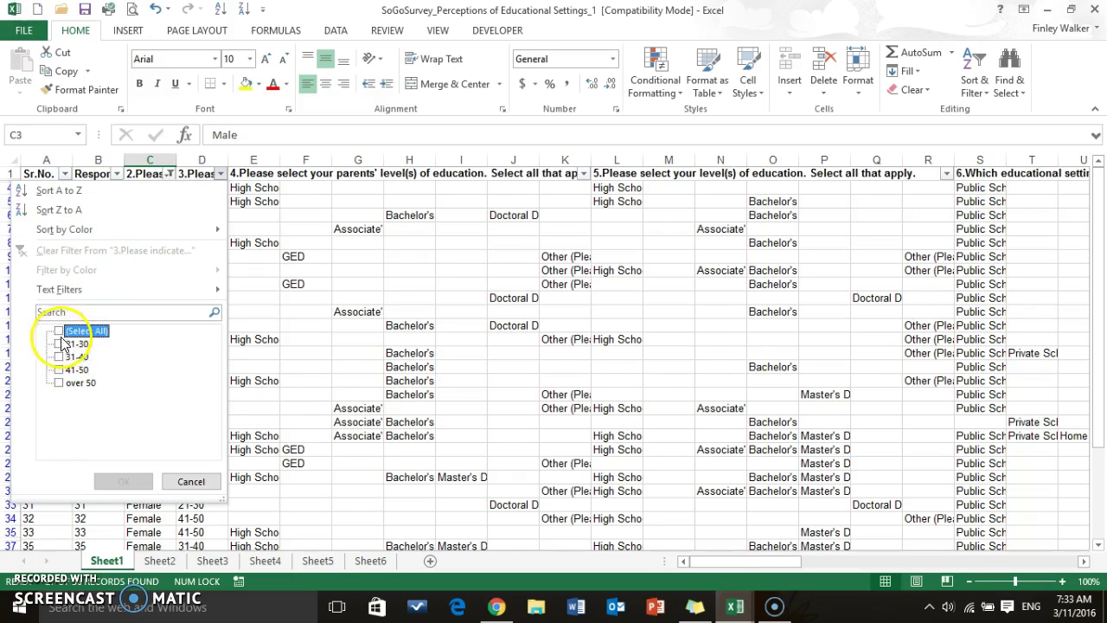
left_click(59, 345)
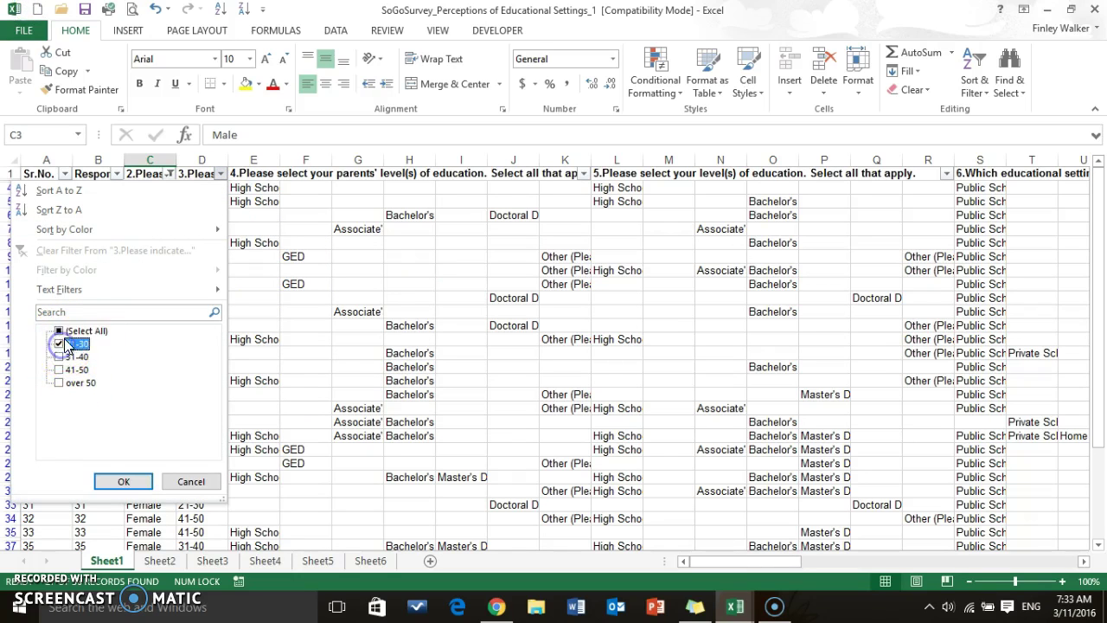
left_click(126, 482)
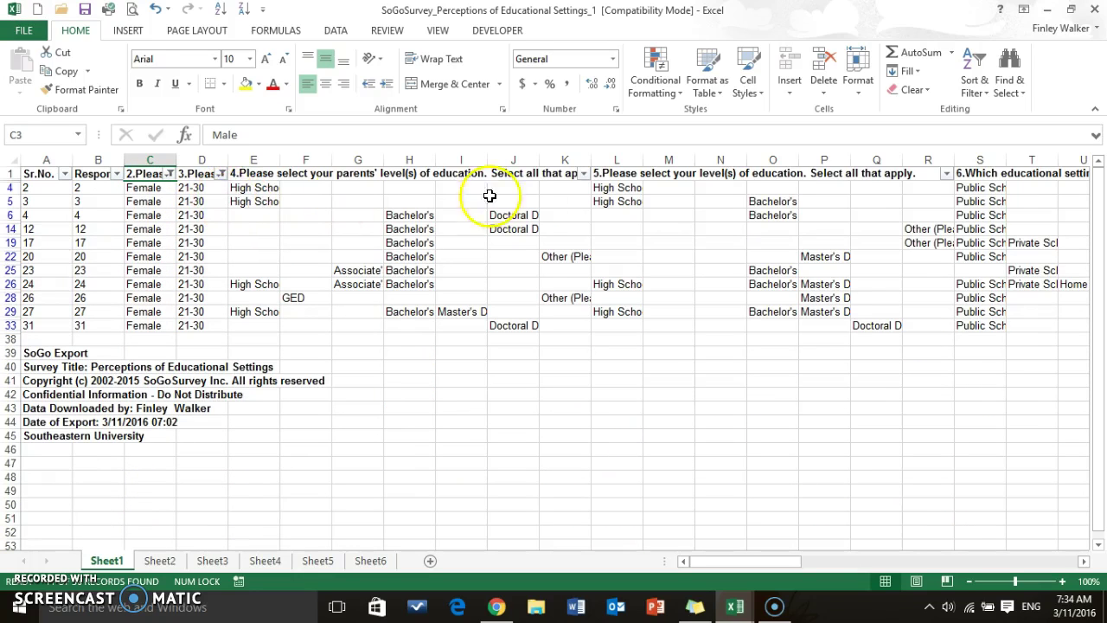
Step: Clear the age filter on question 3 and the gender filter on question 2 to include all respondents
left_click(222, 174)
left_click(59, 331)
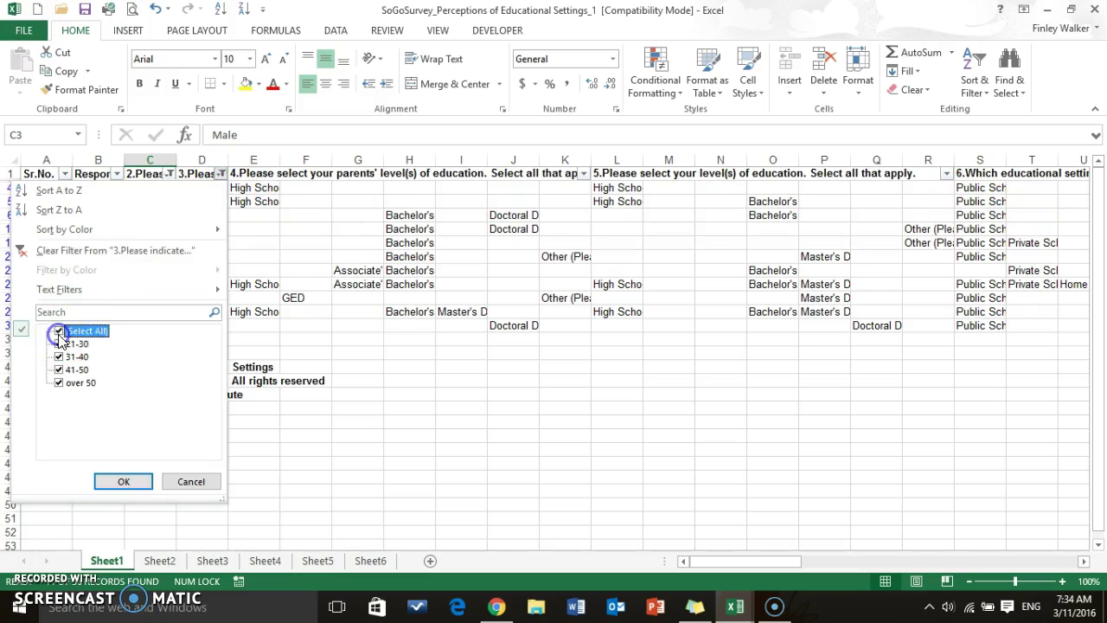
left_click(125, 482)
left_click(170, 174)
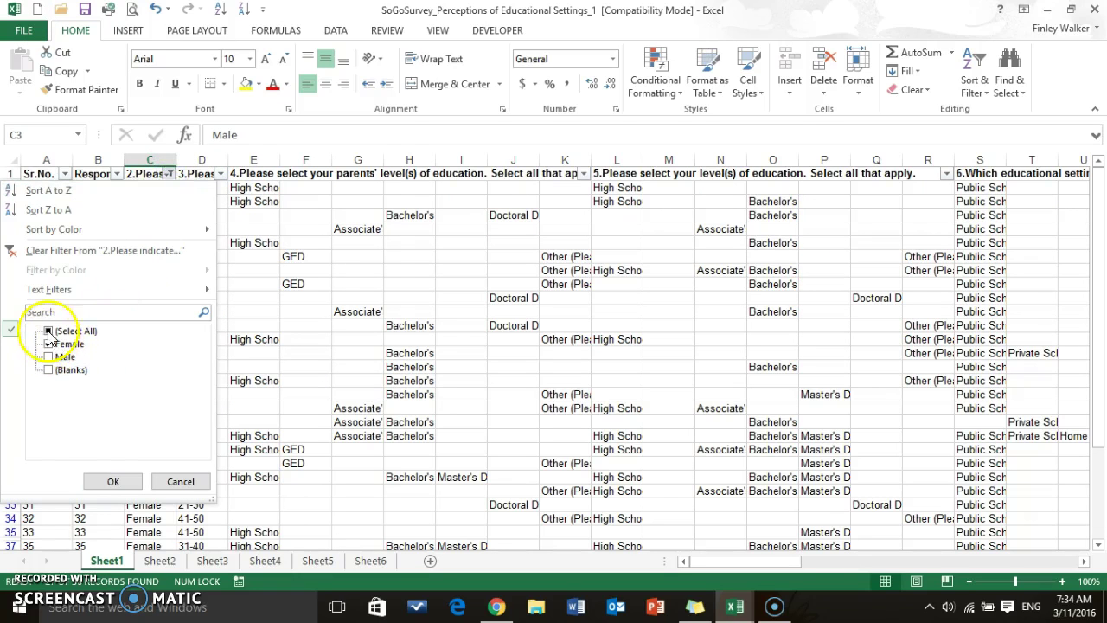
left_click(121, 481)
Step: Try to create a PivotTable on a new worksheet from the Sheet1 range A1:BQ37
left_click(41, 174)
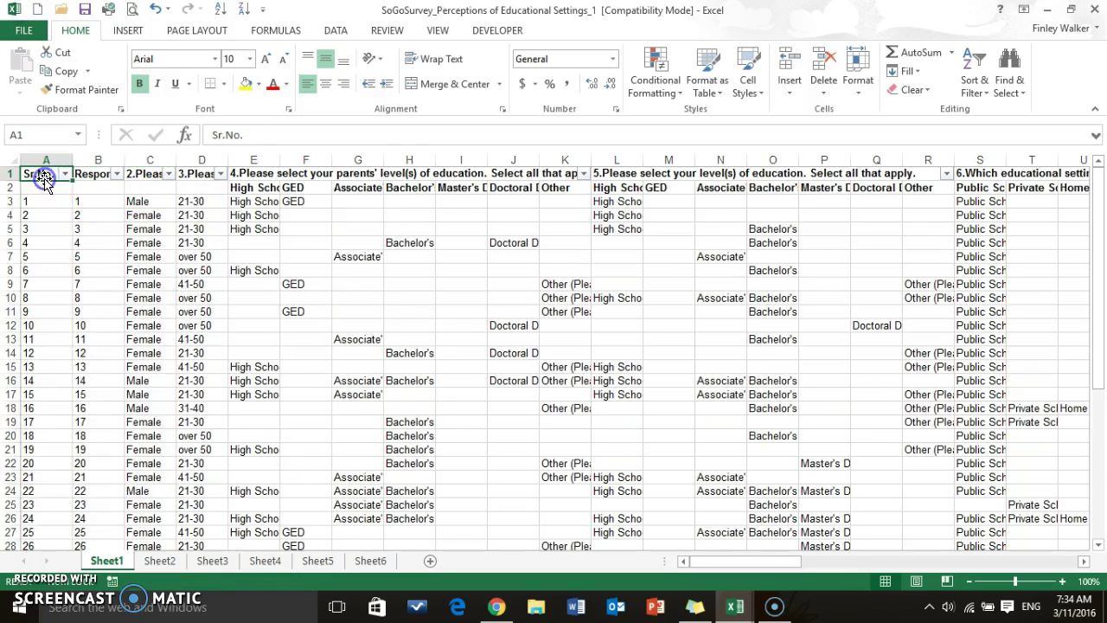
left_click(131, 30)
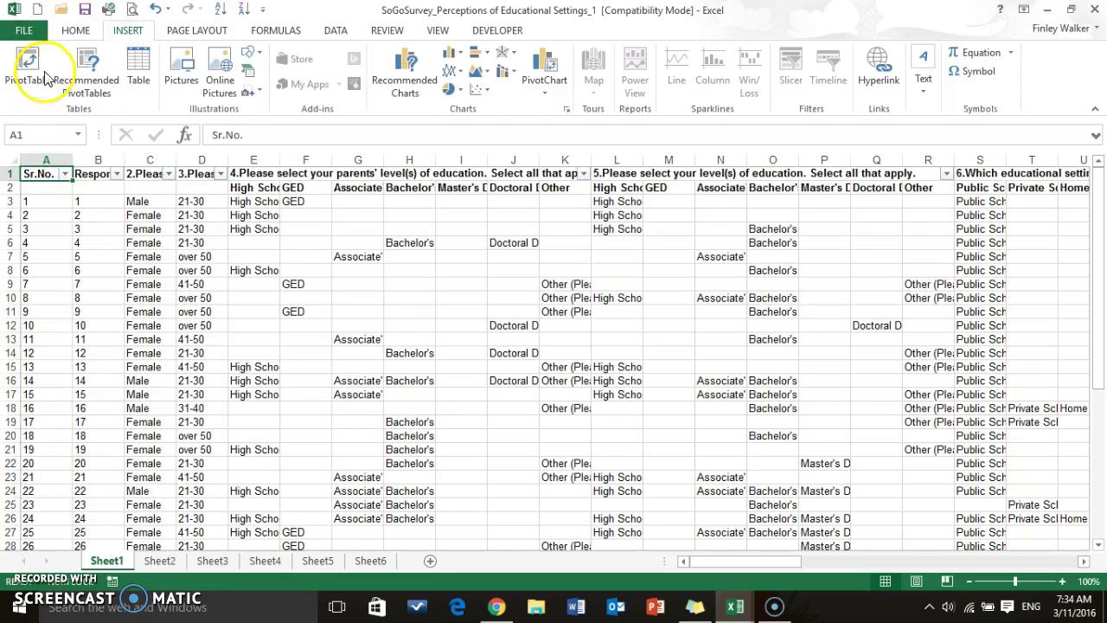
left_click(333, 33)
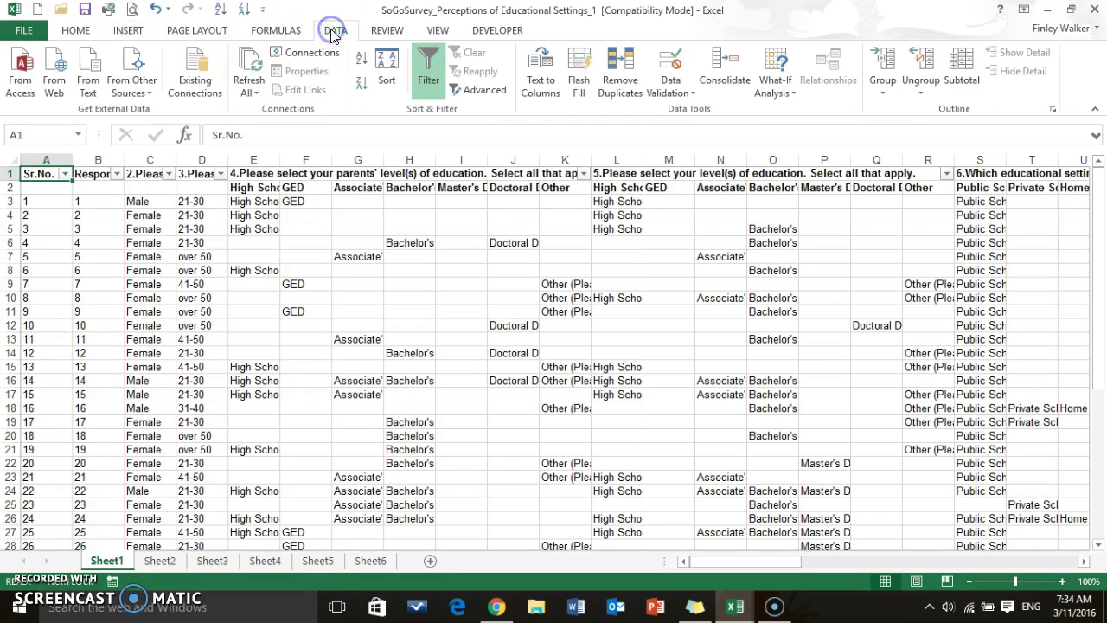
left_click(130, 33)
left_click(26, 68)
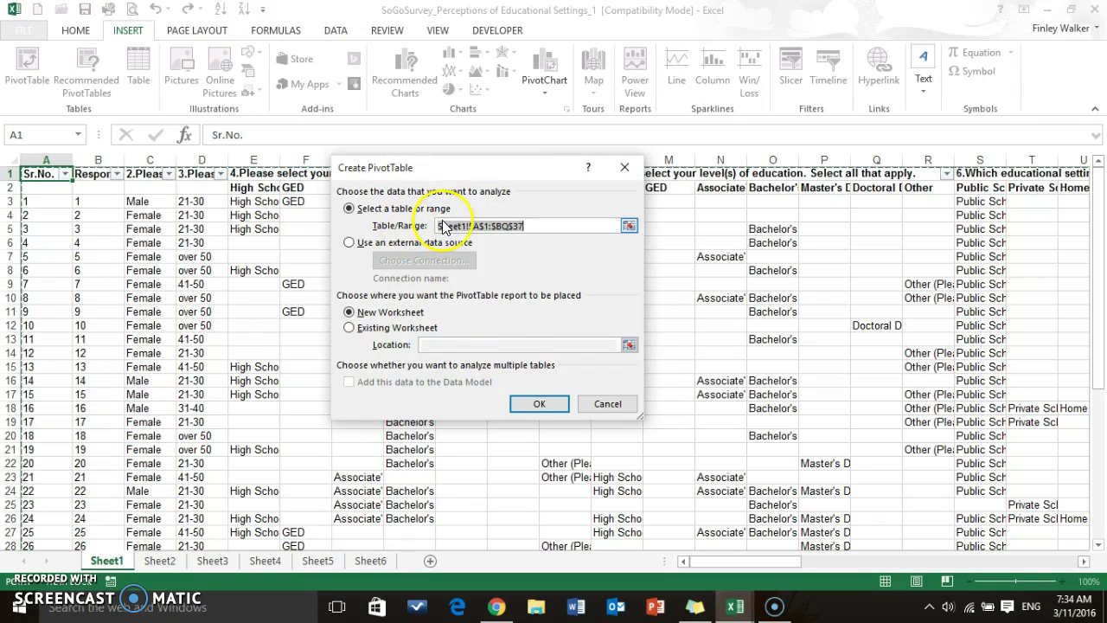
scroll(280, 376, "down", 3)
scroll(281, 385, "down", 2)
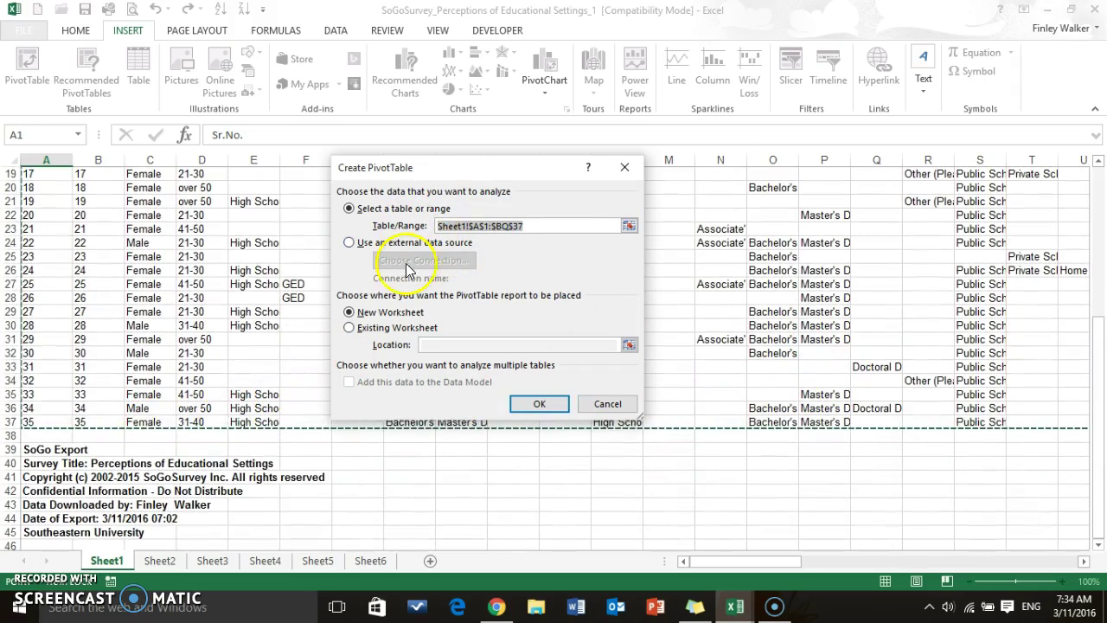
left_click(546, 410)
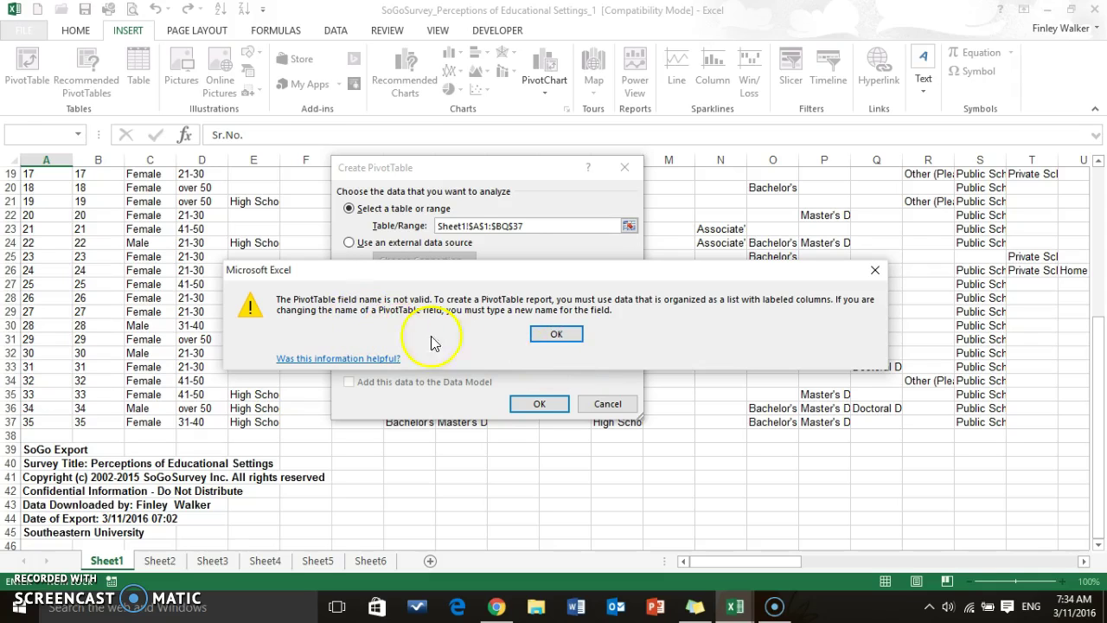
left_click(558, 335)
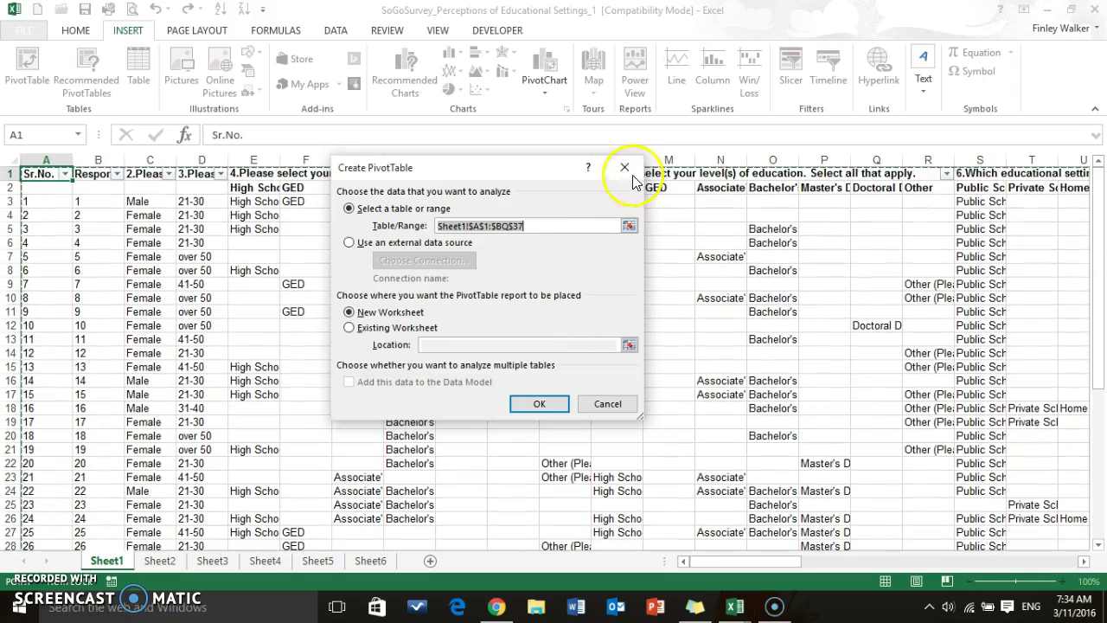
left_click(624, 167)
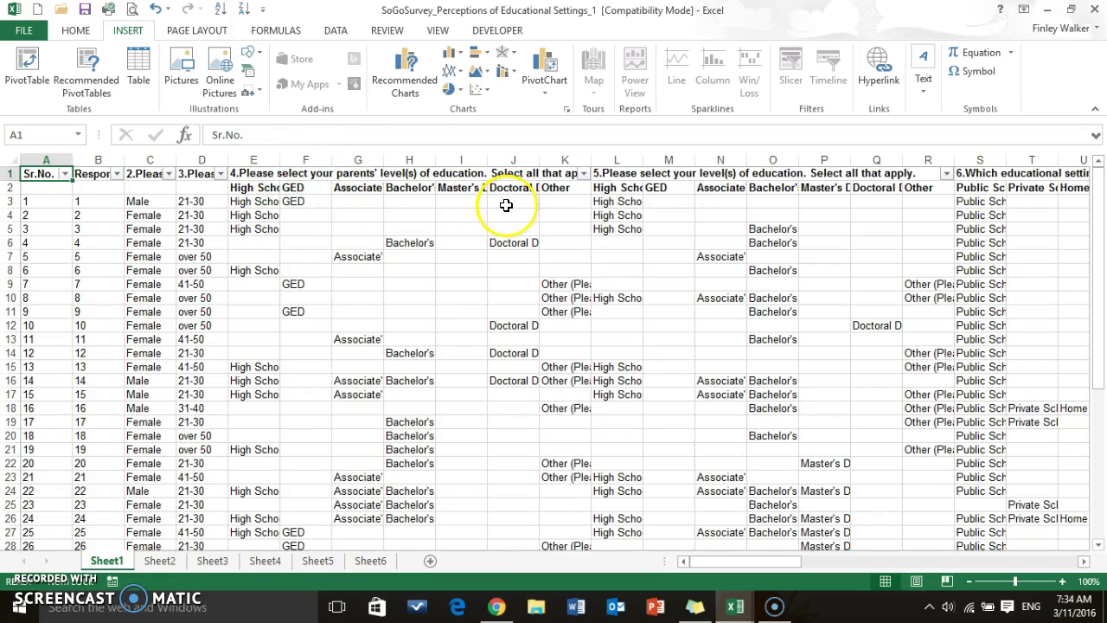
left_click(579, 201)
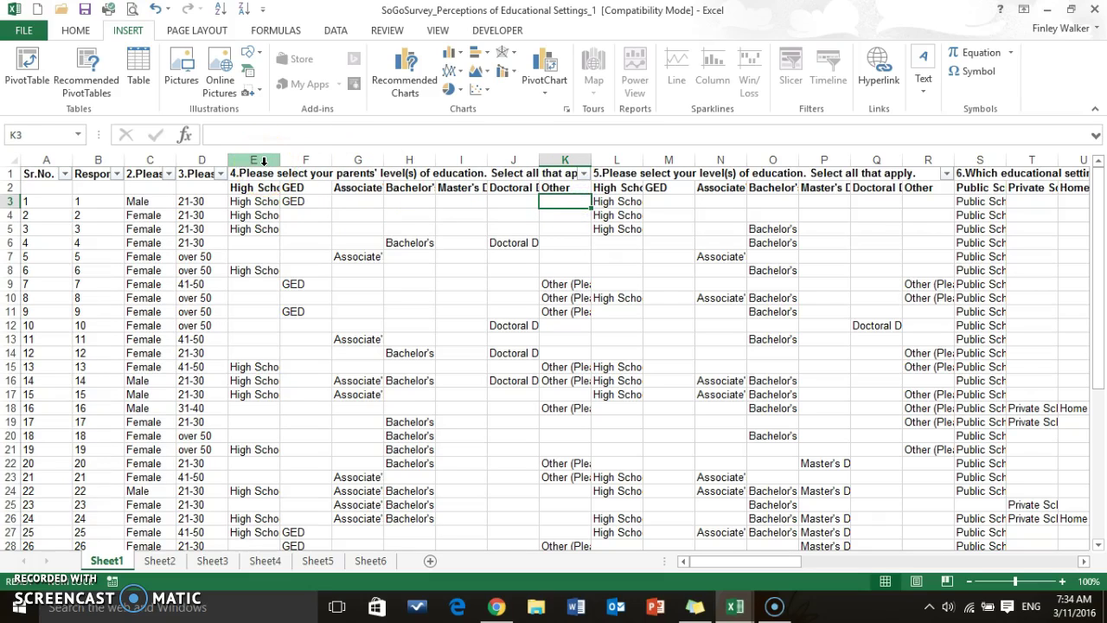
left_click(520, 243)
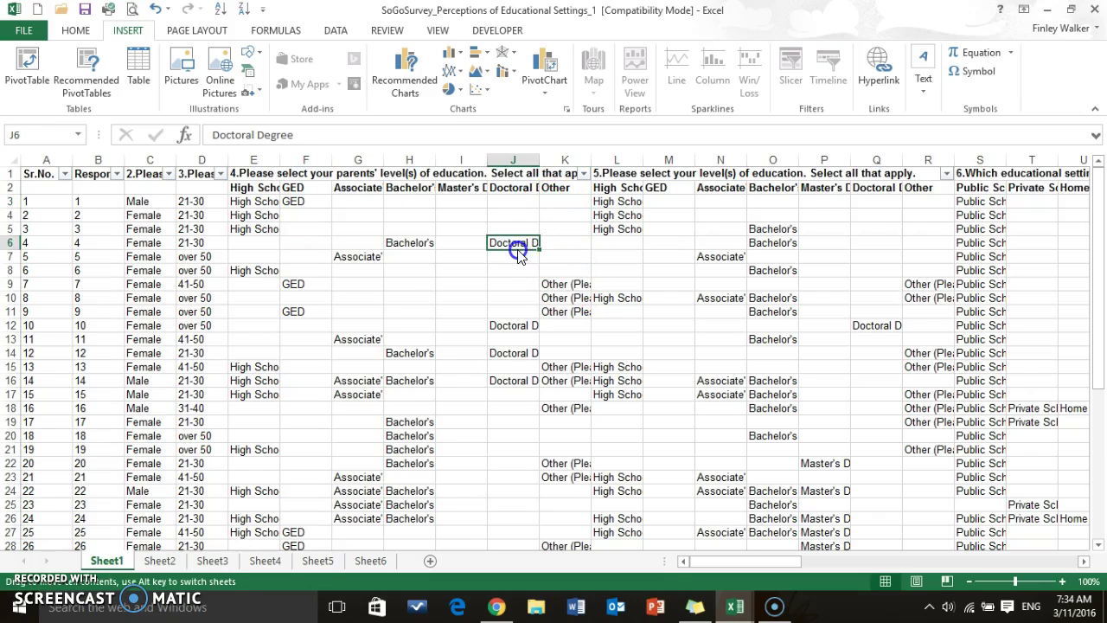
left_click_drag(495, 251, 248, 253)
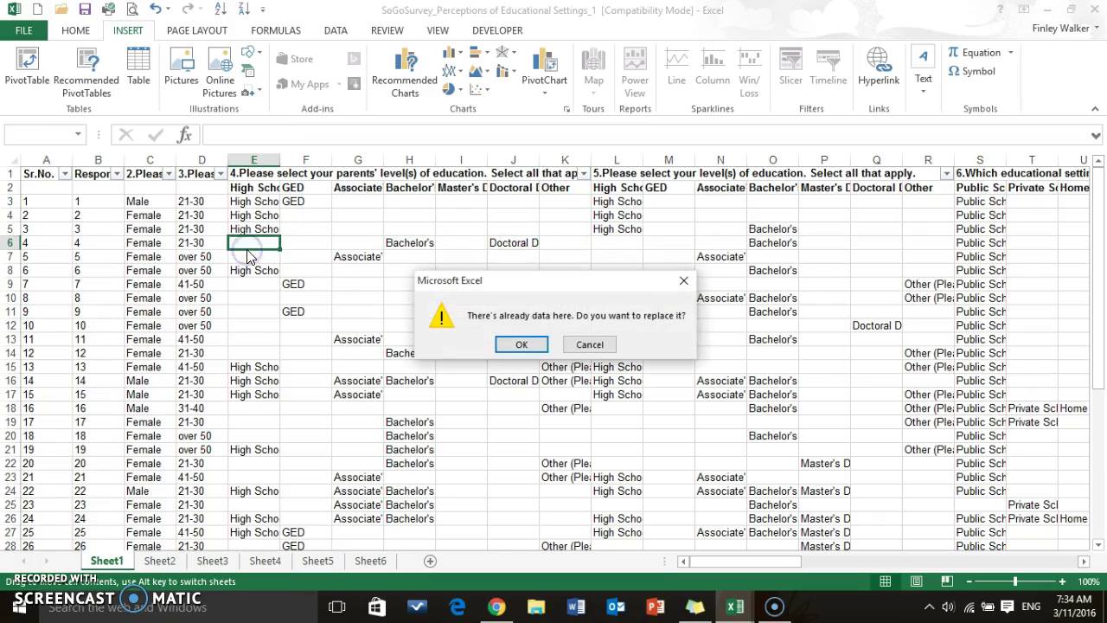
left_click(521, 344)
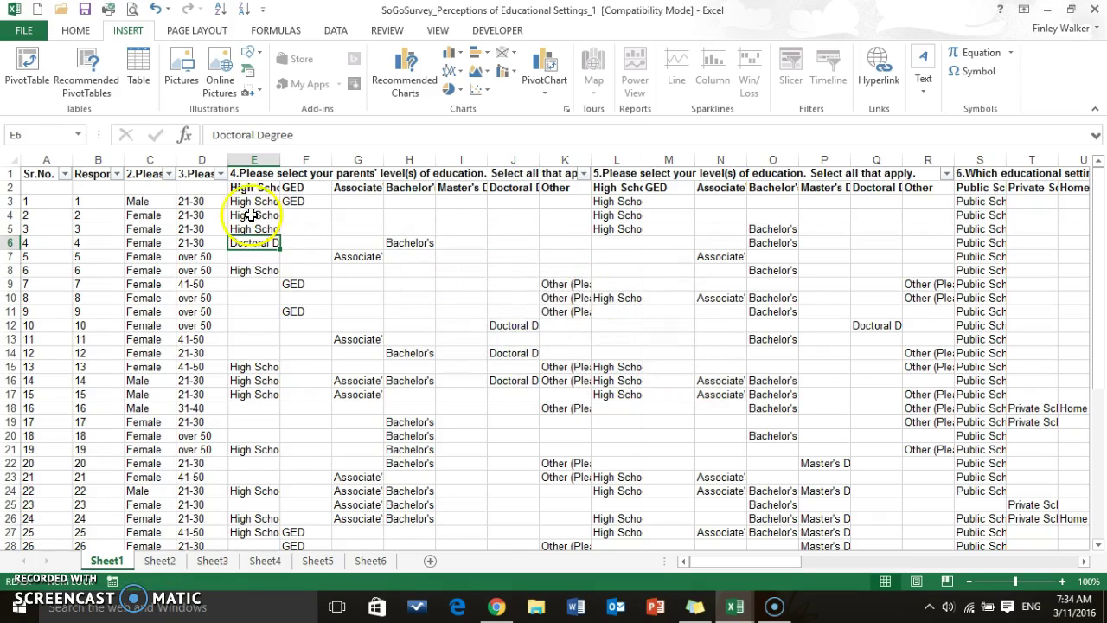
Step: Delete all columns holding the multiple-answer questions 4 and 5, as well as those for questions 6 and 7, from Sheet1
left_click_drag(254, 161, 909, 175)
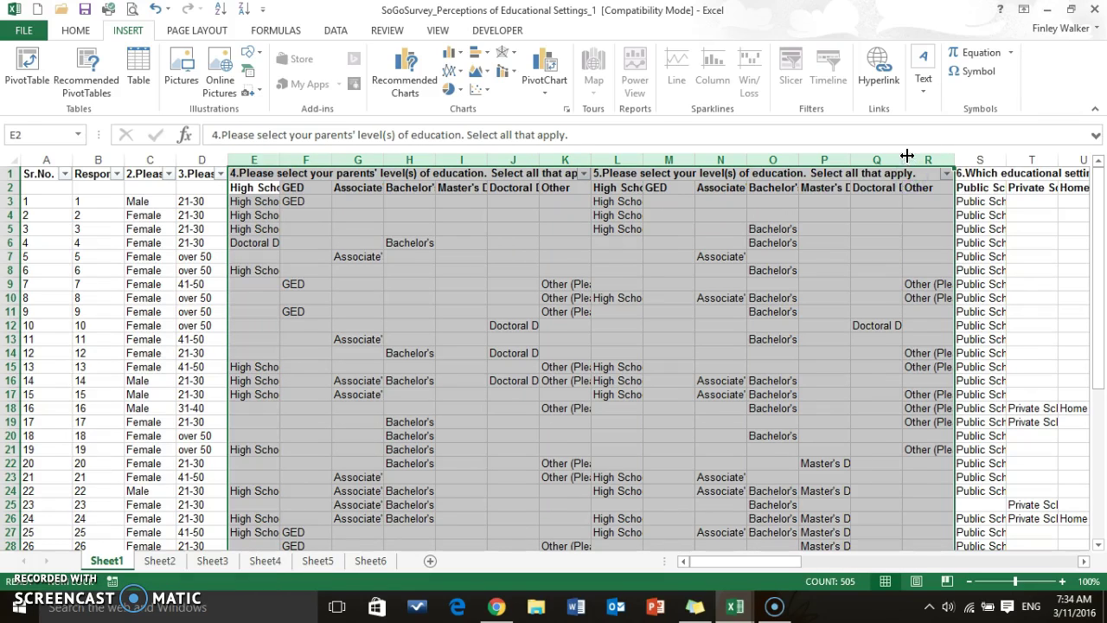
right_click(926, 160)
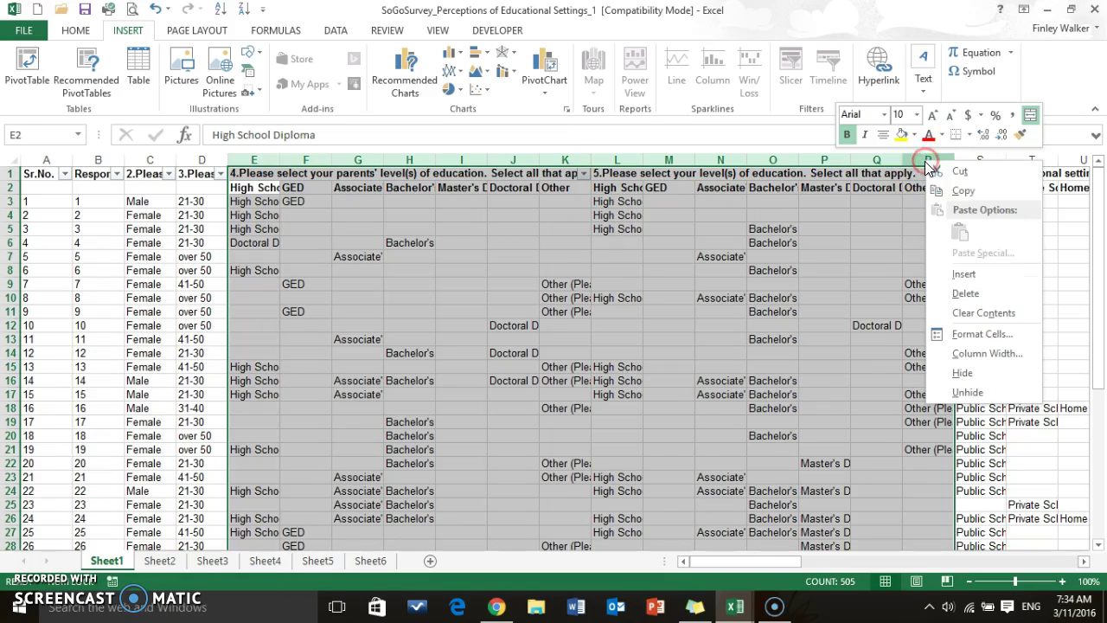
left_click(972, 292)
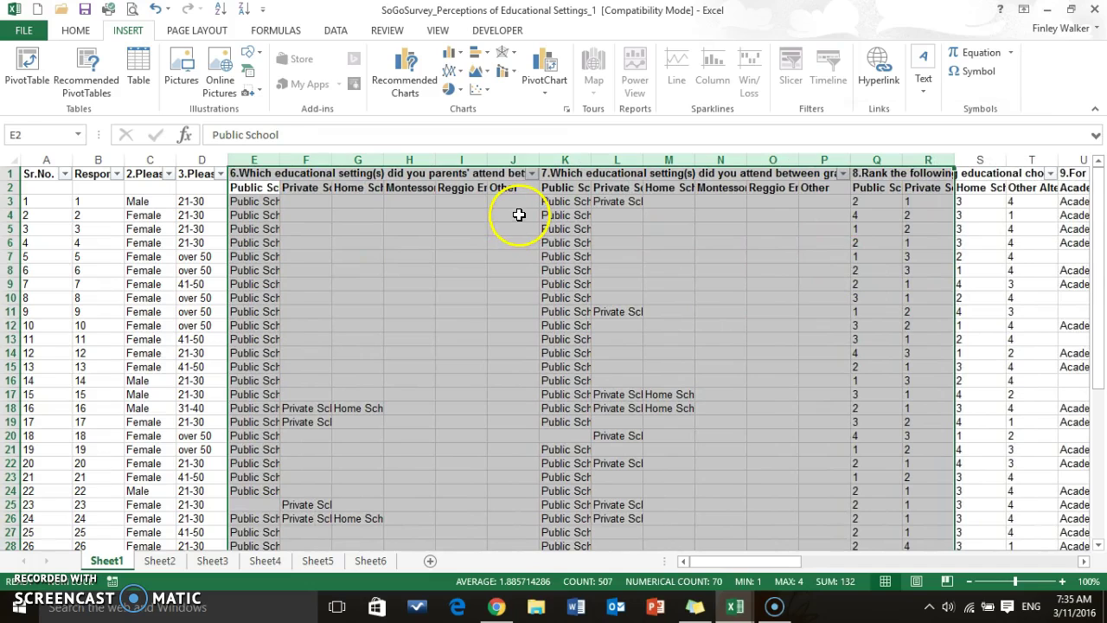
left_click_drag(255, 165, 811, 161)
right_click(811, 161)
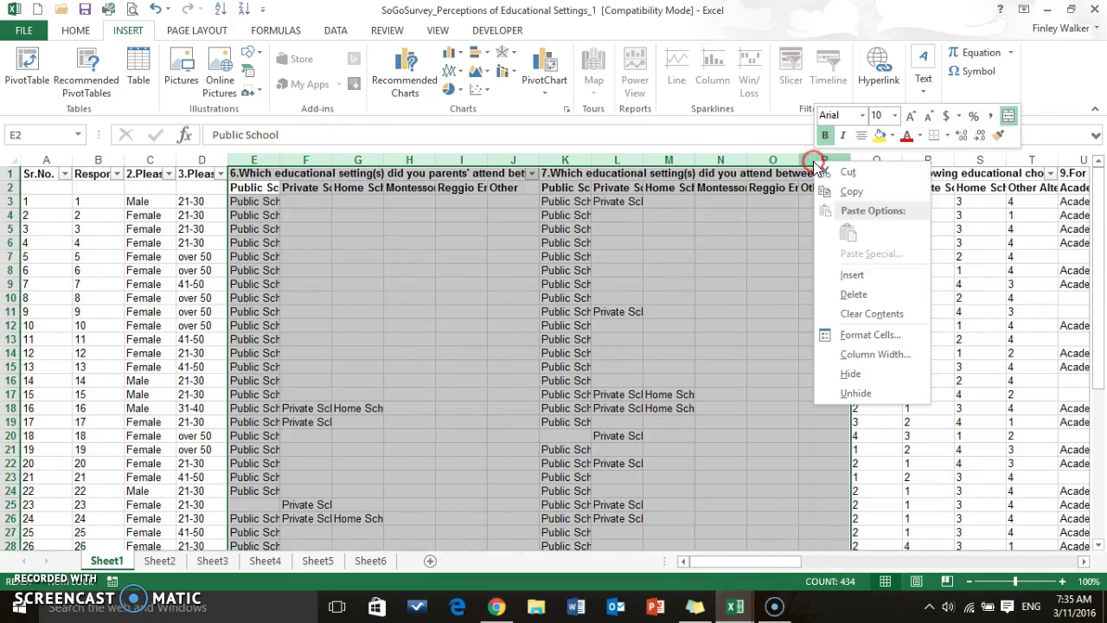
left_click(856, 286)
Step: Try to create a PivotTable on a new worksheet from the Sheet1 range A1:AQ37
left_click(358, 171)
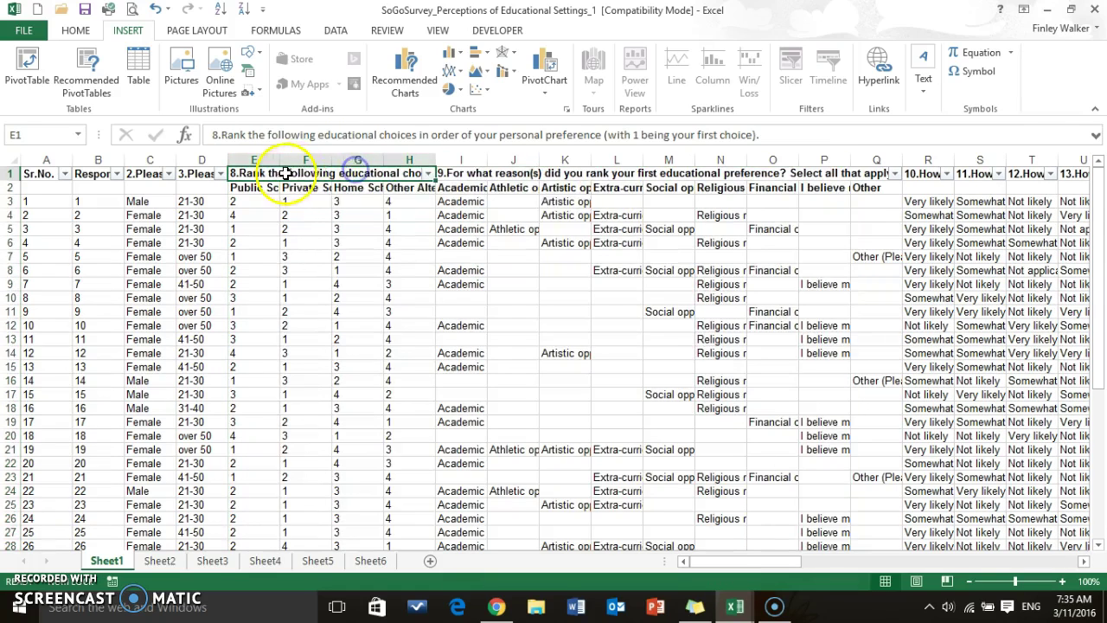
left_click(30, 173)
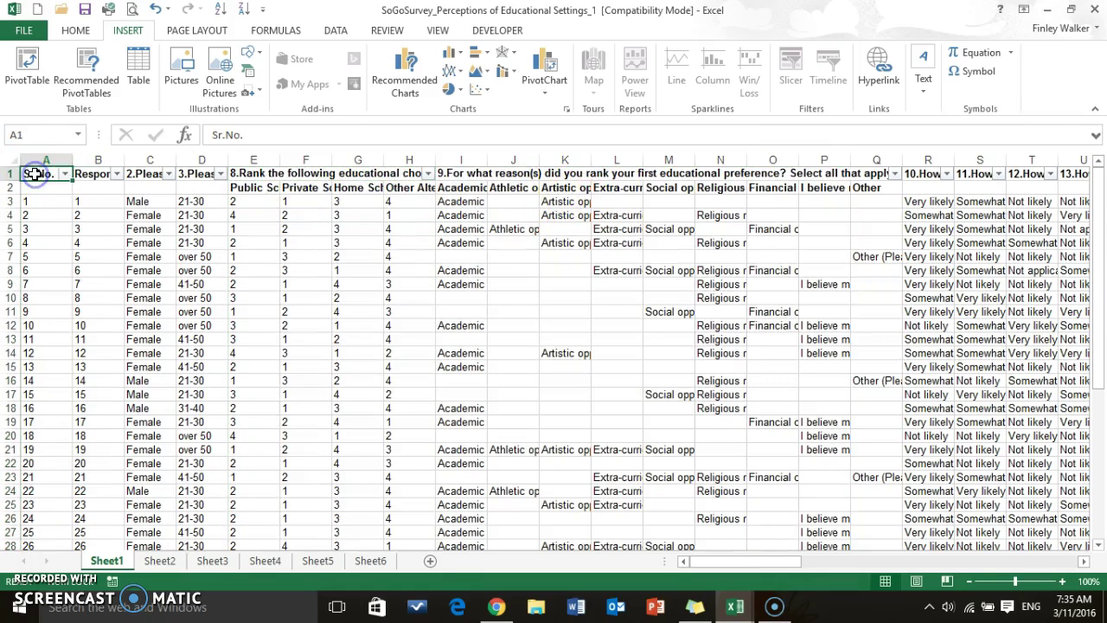
left_click(27, 70)
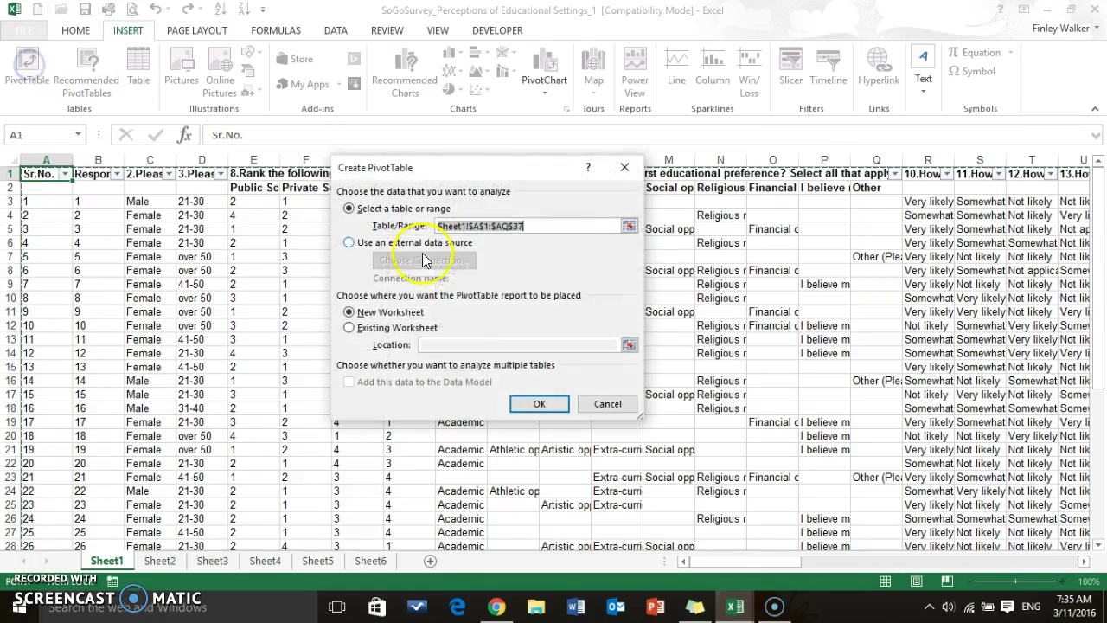
left_click(534, 403)
left_click(565, 332)
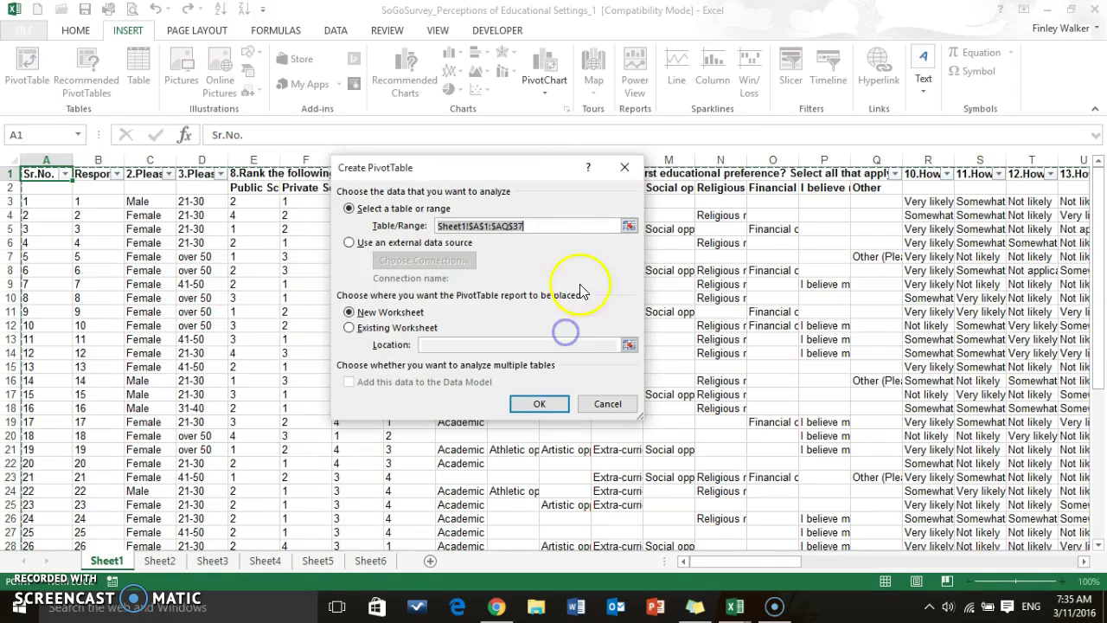
left_click(625, 167)
Step: Delete the columns for question 9 and the columns for questions 14 to 16 from Sheet1
left_click(457, 160)
left_click_drag(457, 160, 898, 183)
right_click(888, 163)
left_click(924, 298)
mouse_move(749, 566)
left_mouse_down()
mouse_move(824, 566)
mouse_move(770, 566)
left_mouse_up()
left_click_drag(411, 160, 988, 190)
right_click(972, 163)
left_click(1004, 298)
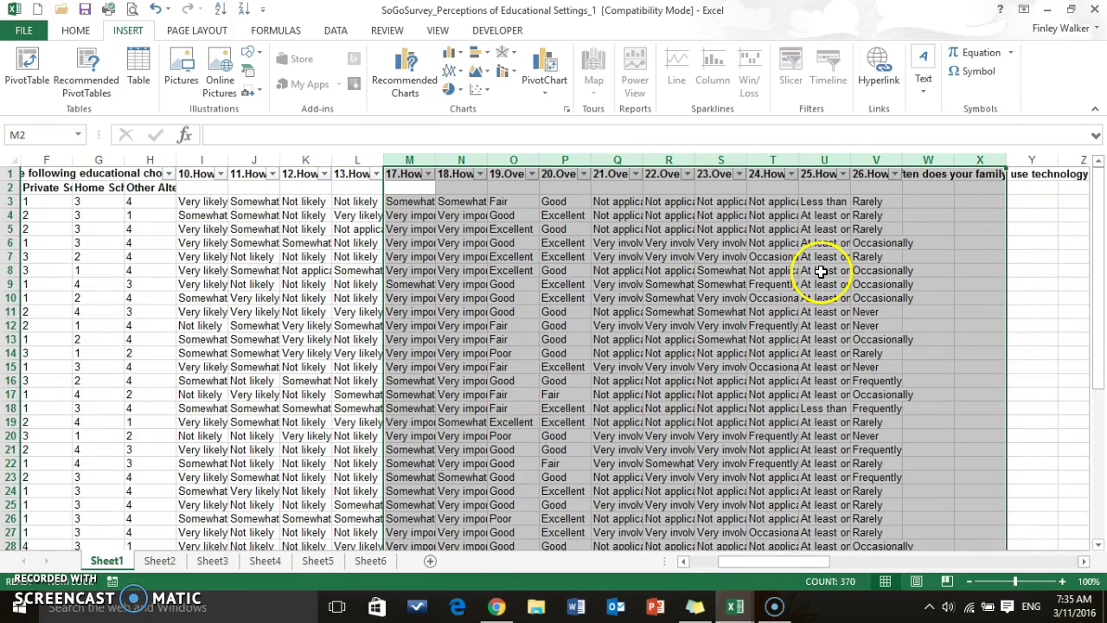
Step: Try to create a PivotTable on a new worksheet from the Sheet1 range A1:V37
left_click_drag(766, 560, 731, 560)
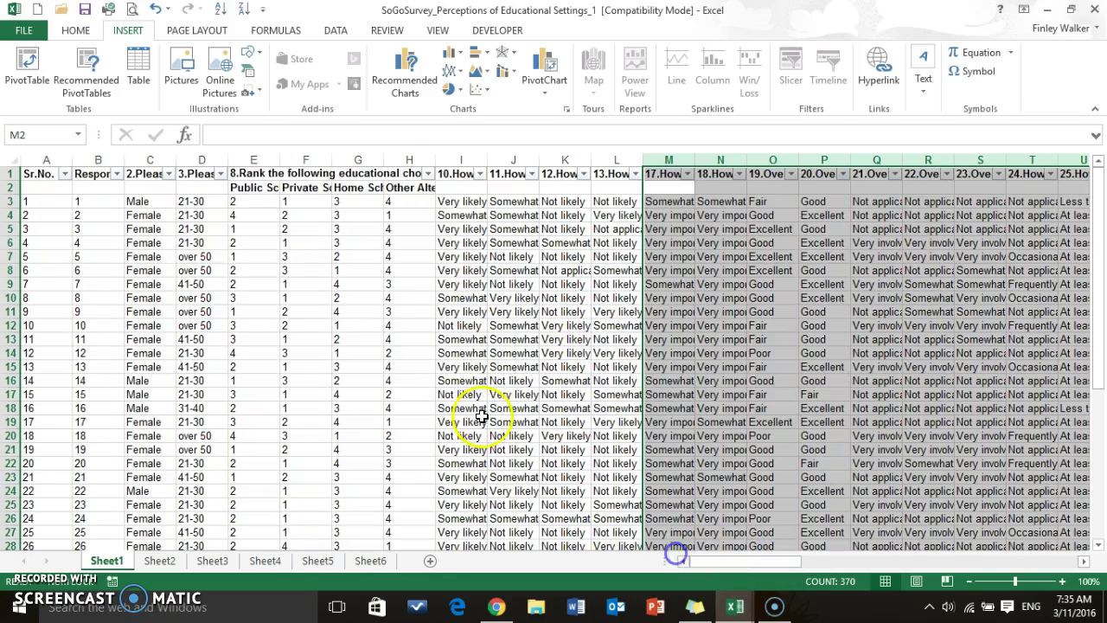
left_click(44, 176)
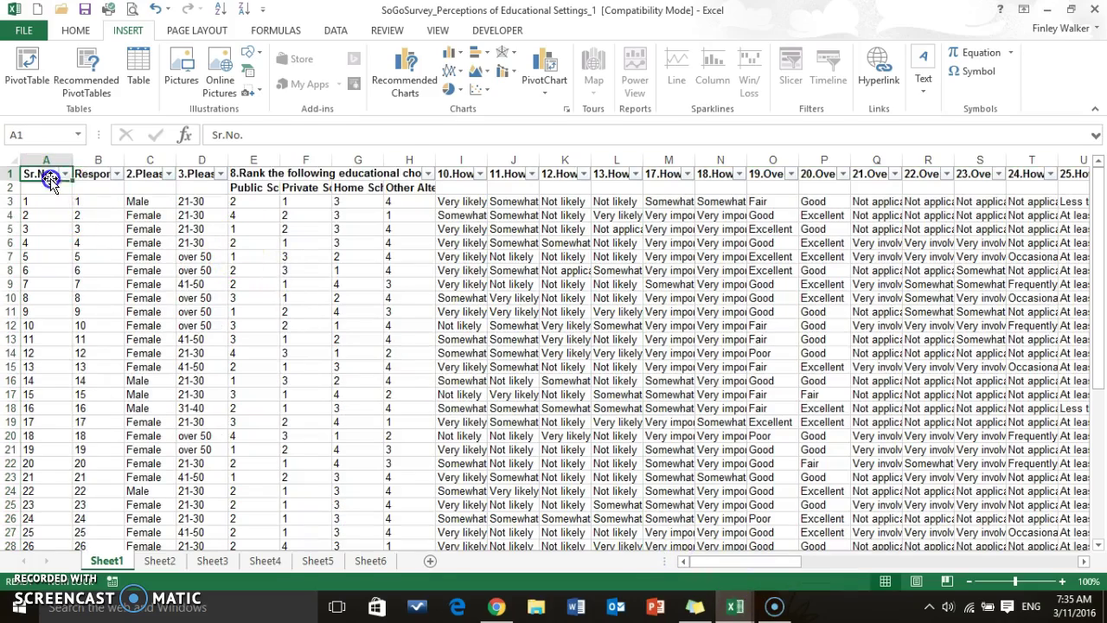
left_click(27, 65)
left_click(558, 407)
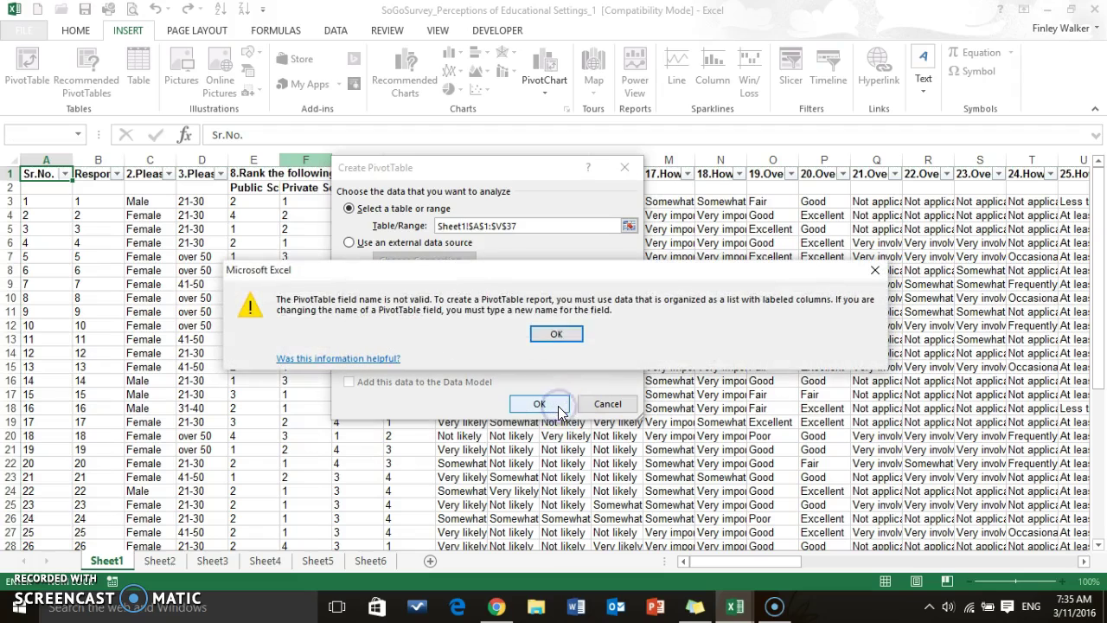
left_click(556, 334)
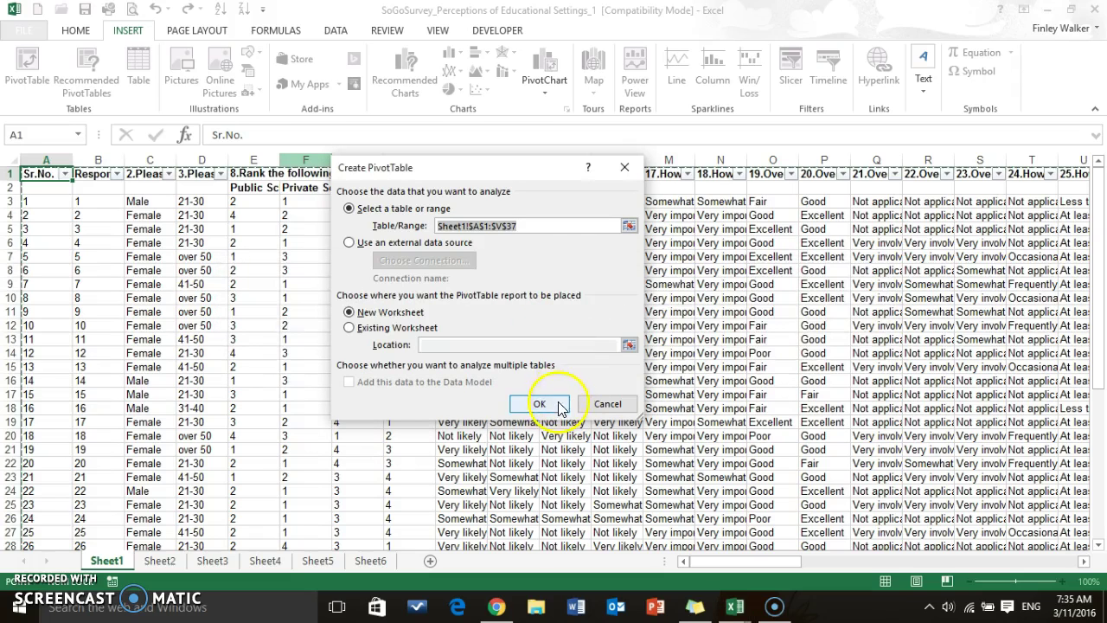
left_click(624, 171)
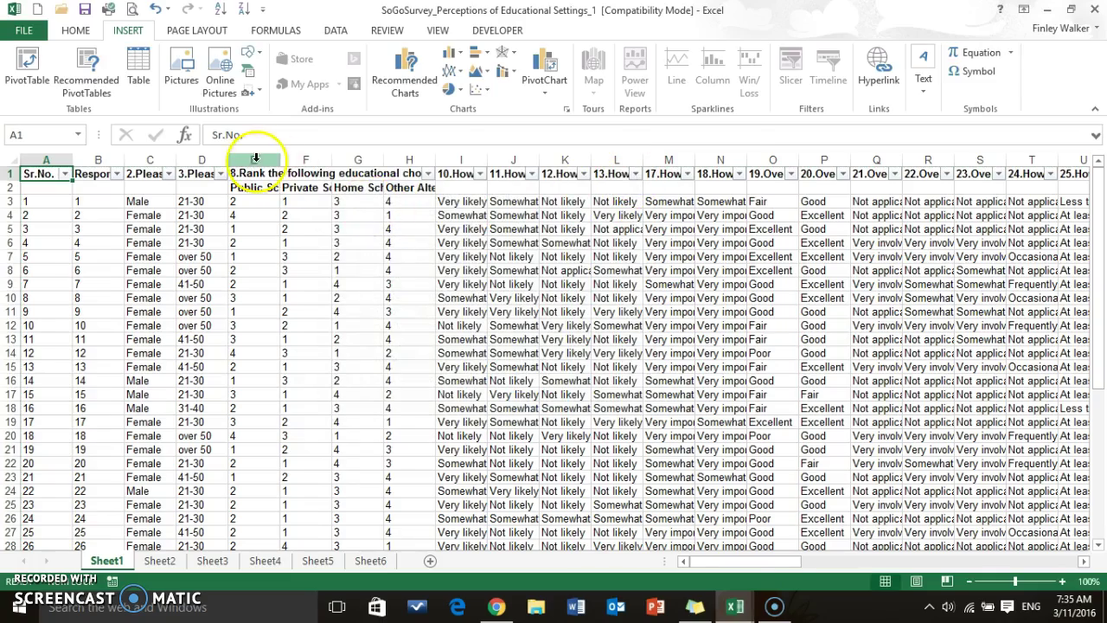
Step: Delete columns E to H, which hold the educational choice rankings of question 8
left_click_drag(260, 161, 404, 159)
right_click(404, 159)
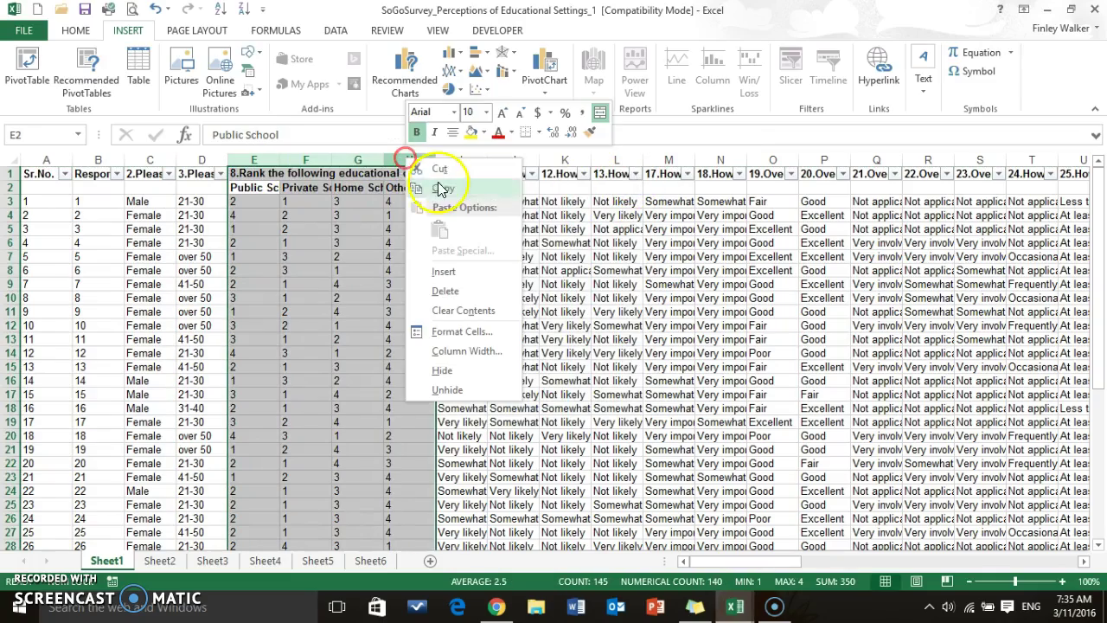
left_click(445, 291)
Step: Create a PivotTable on a new worksheet from the remaining survey data in Sheet1
left_click(61, 175)
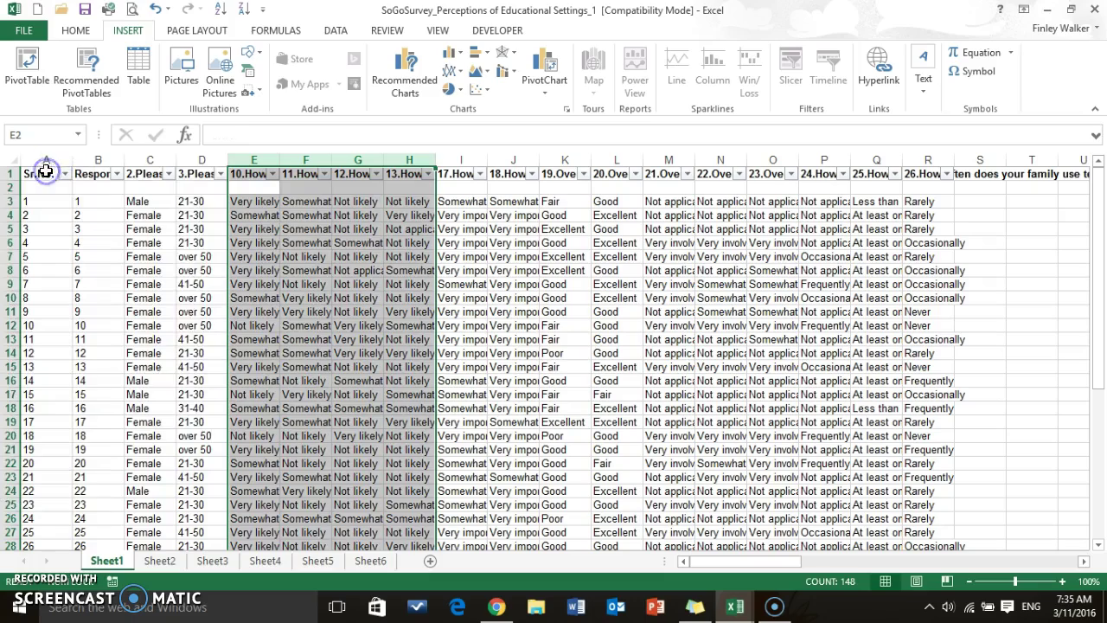
left_click(35, 174)
left_click(27, 65)
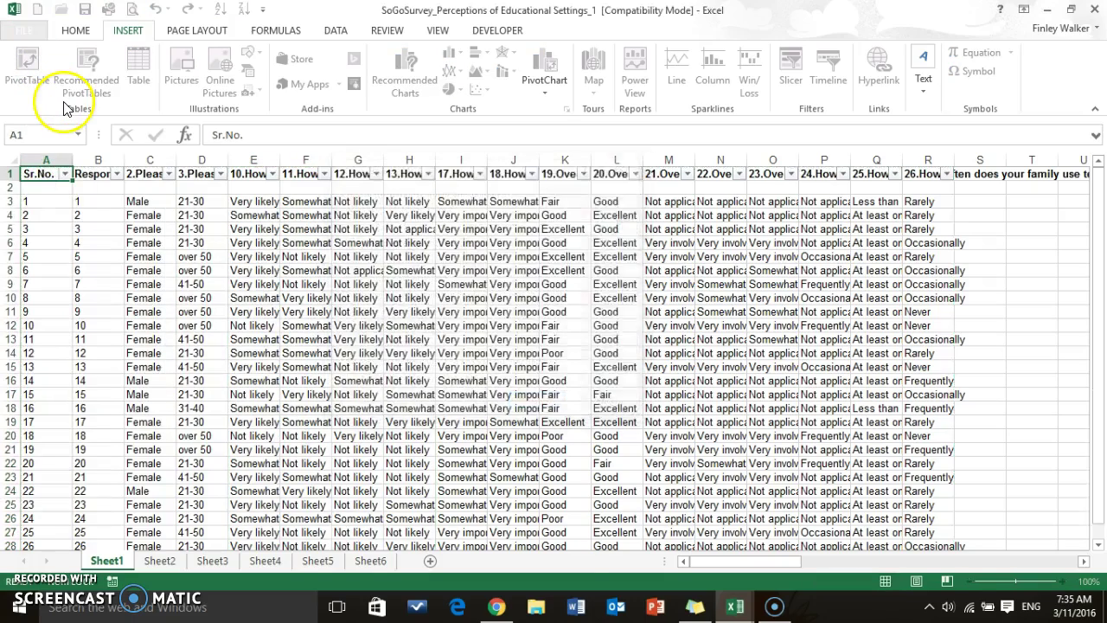
key("Return")
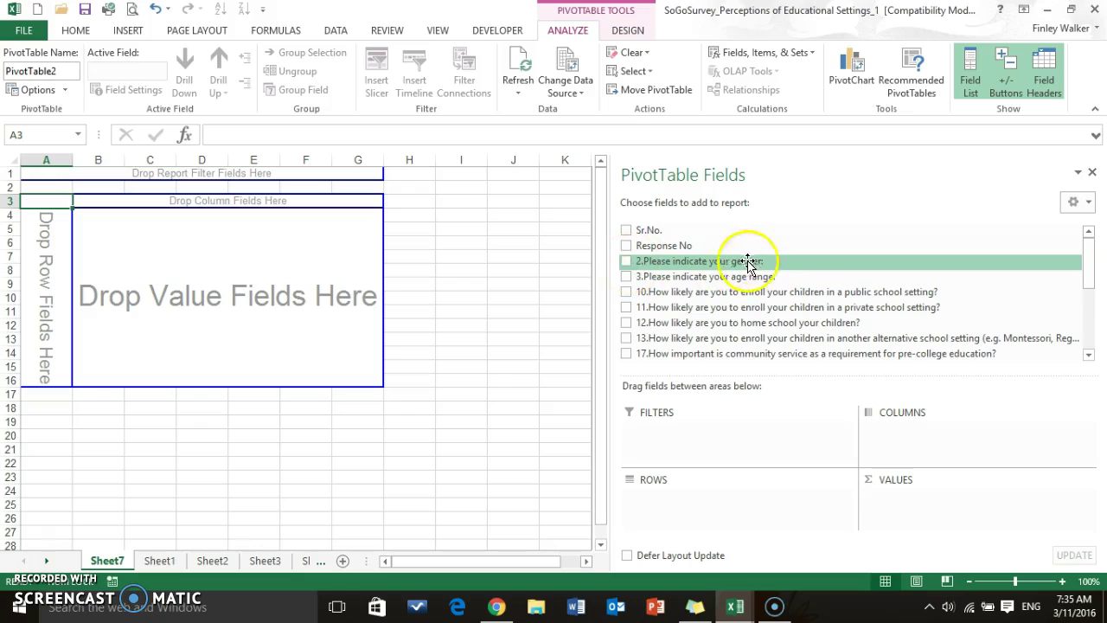
Step: Try the gender question and the age range question in turn as the PivotTable's row field, removing each again
left_click(627, 262)
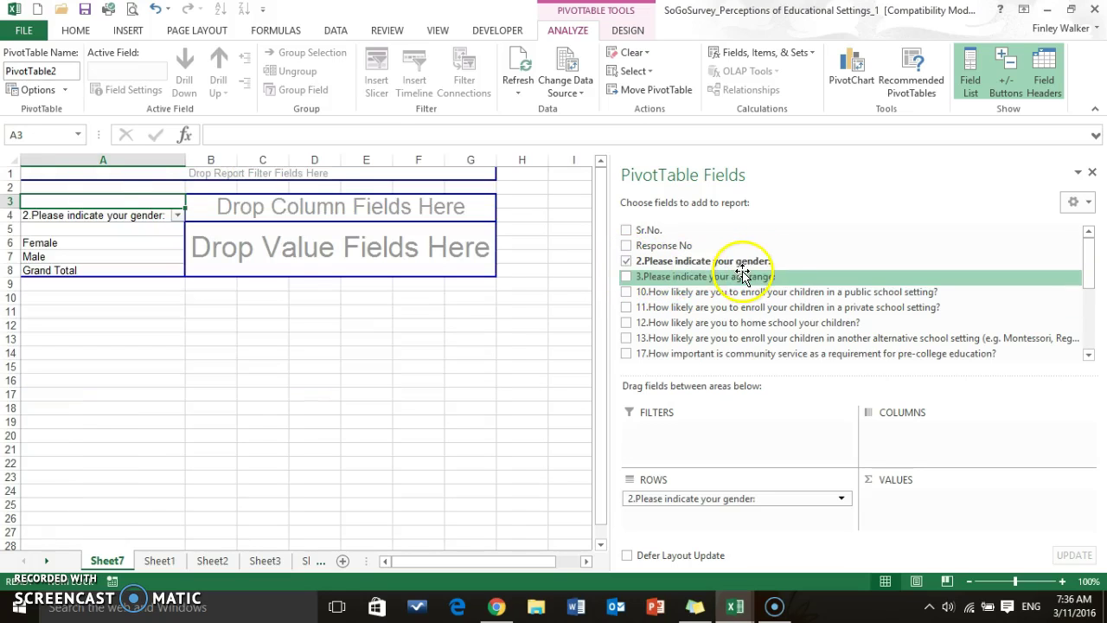
left_click_drag(648, 500, 632, 271)
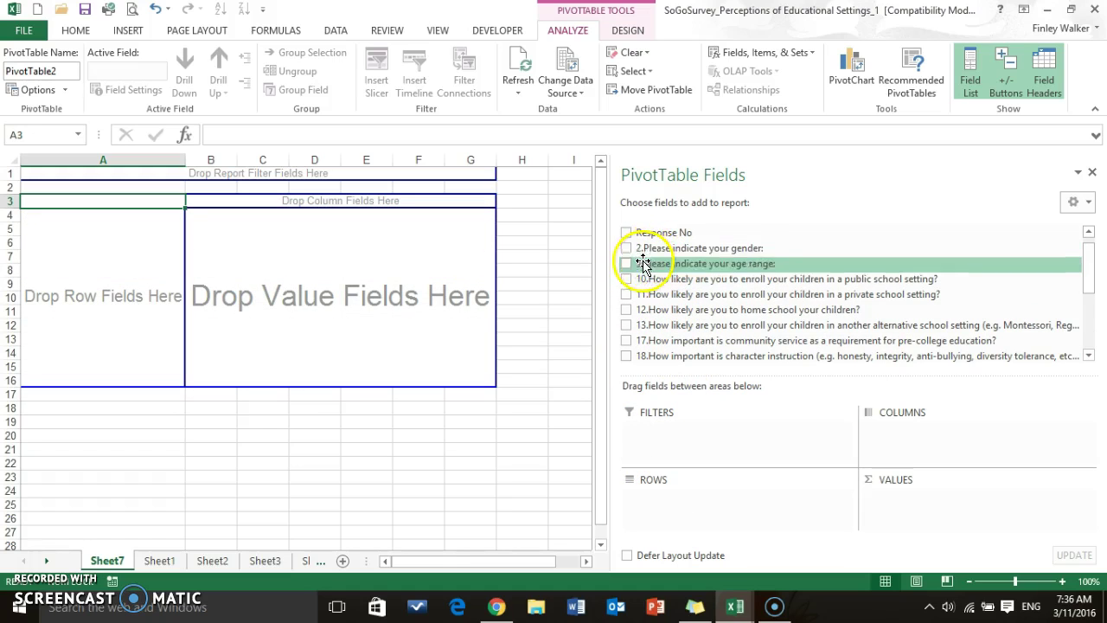
left_click_drag(648, 263, 653, 500)
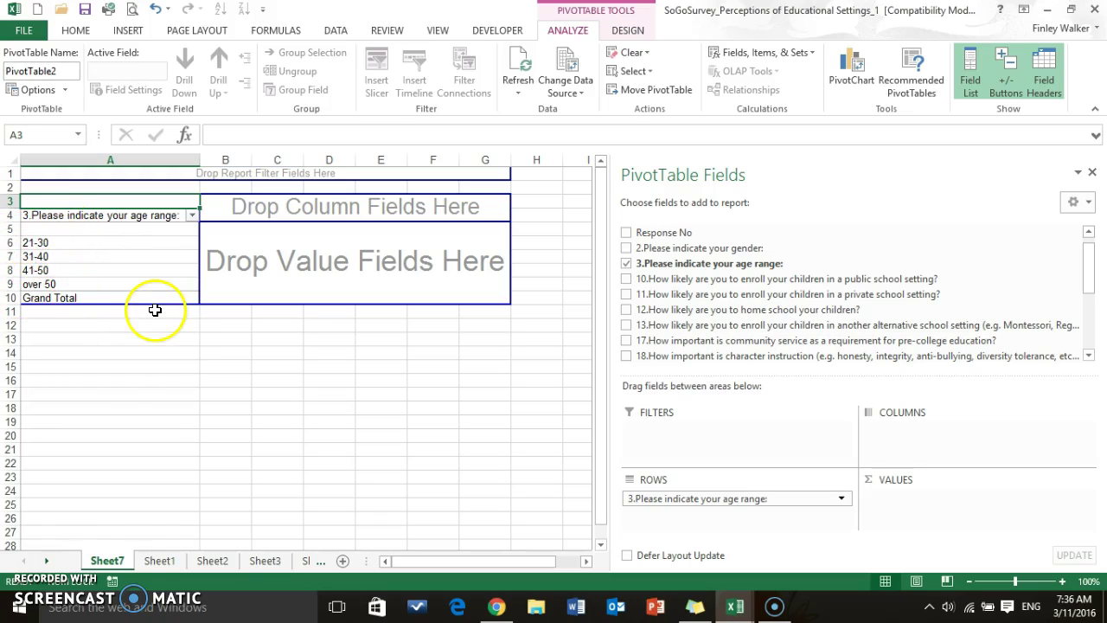
left_click(626, 262)
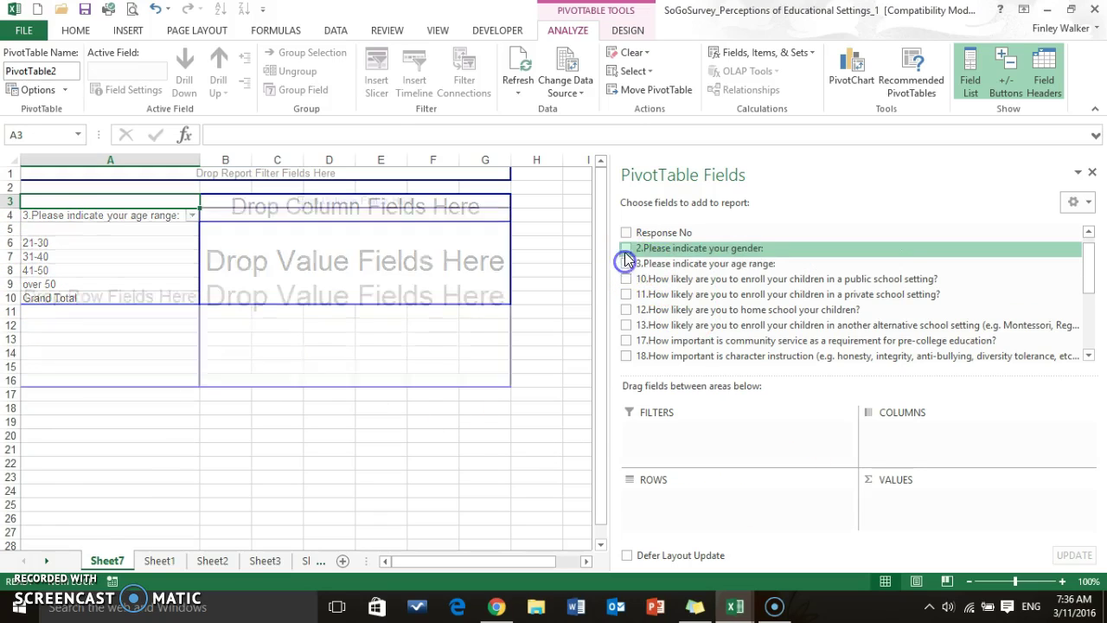
Step: Use the question 2 gender field as PivotTable rows and question 10 on public school enrolment as columns
left_click(626, 249)
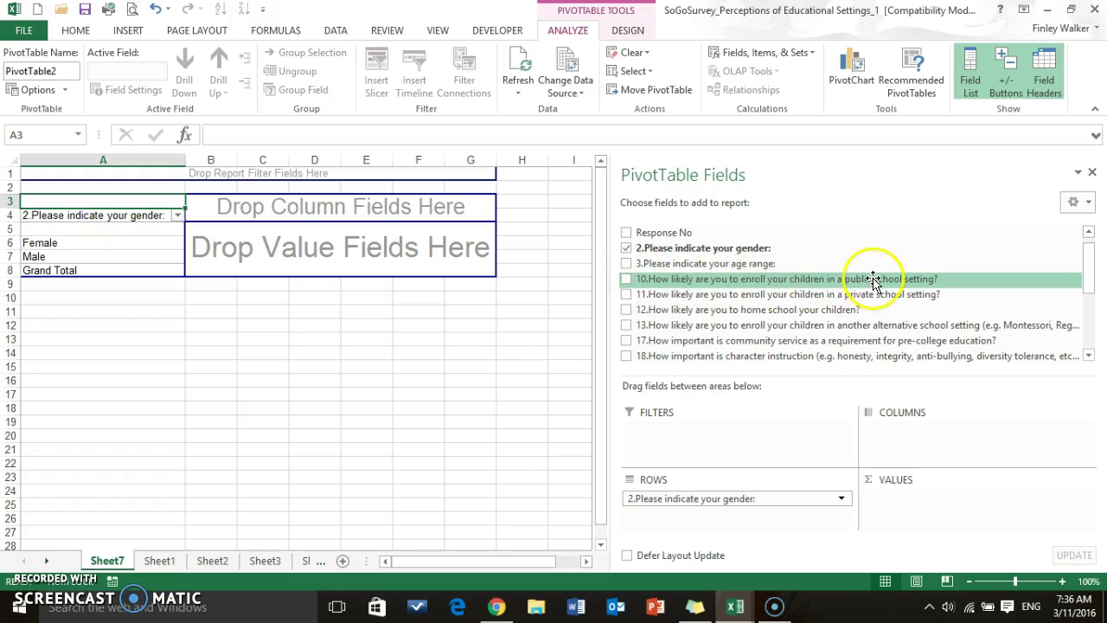
left_click(627, 280)
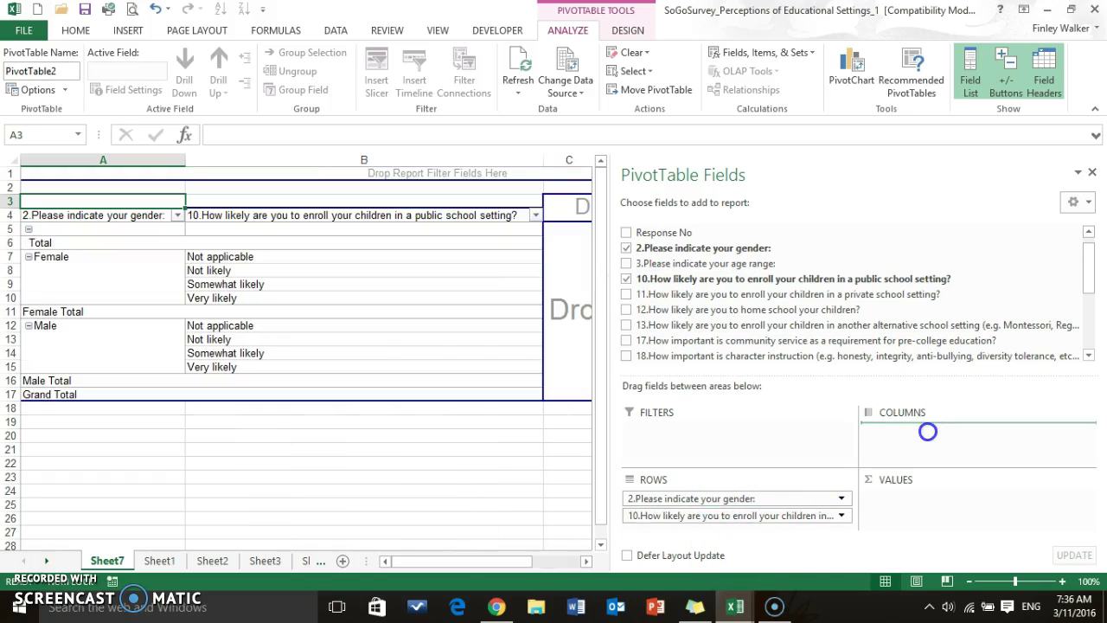
left_click_drag(927, 431, 932, 432)
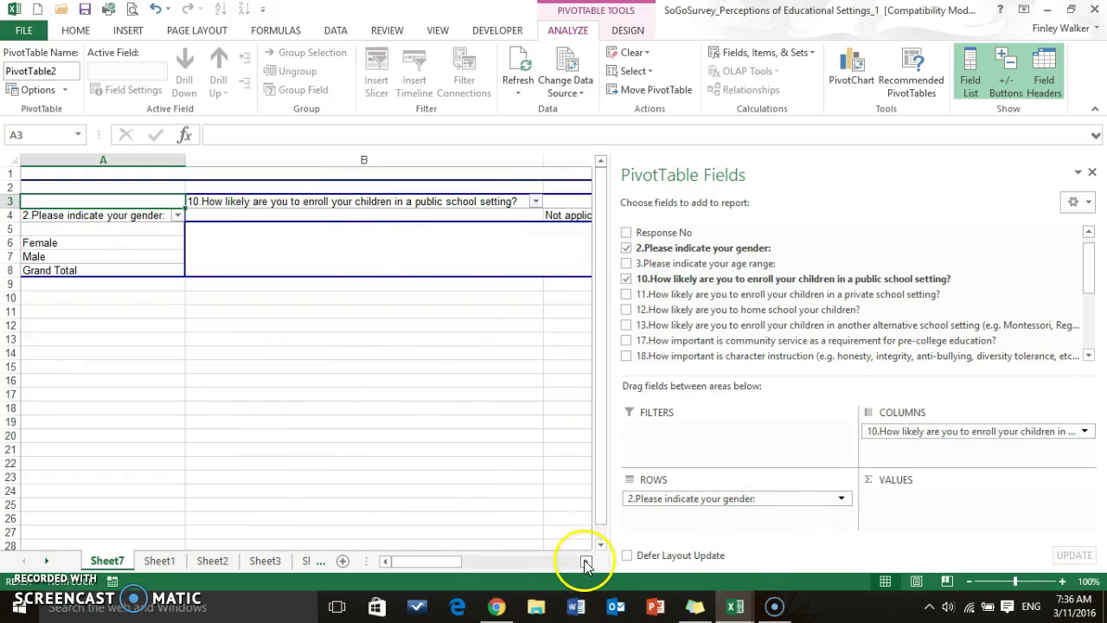
Step: Narrow all columns of the PivotTable sheet evenly so every answer category of question 10 fits in view
left_click(13, 156)
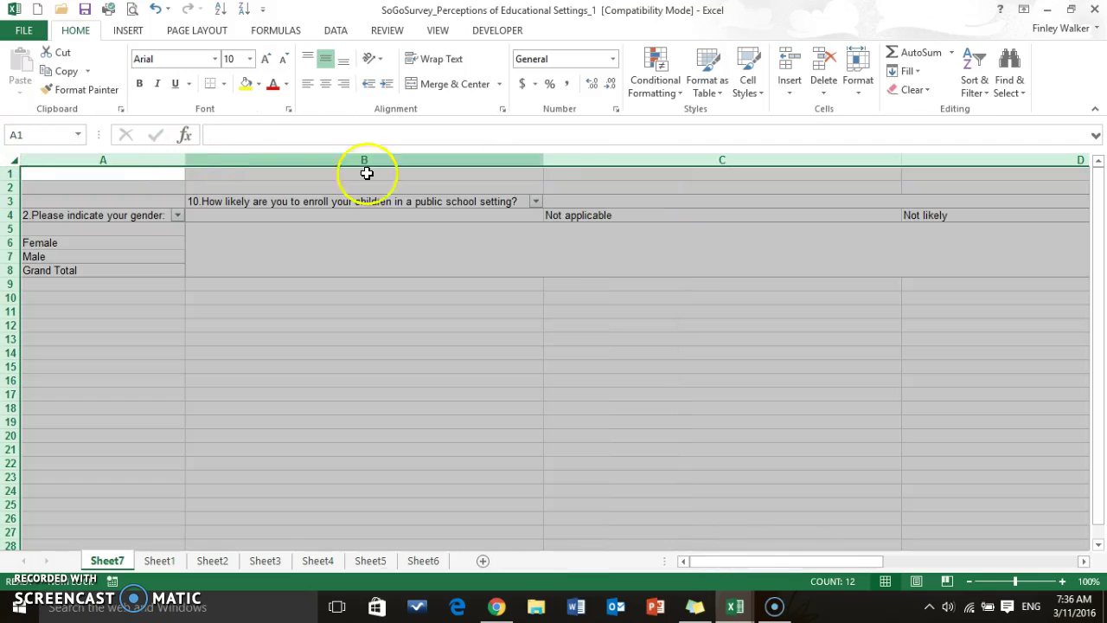
left_click_drag(546, 161, 298, 167)
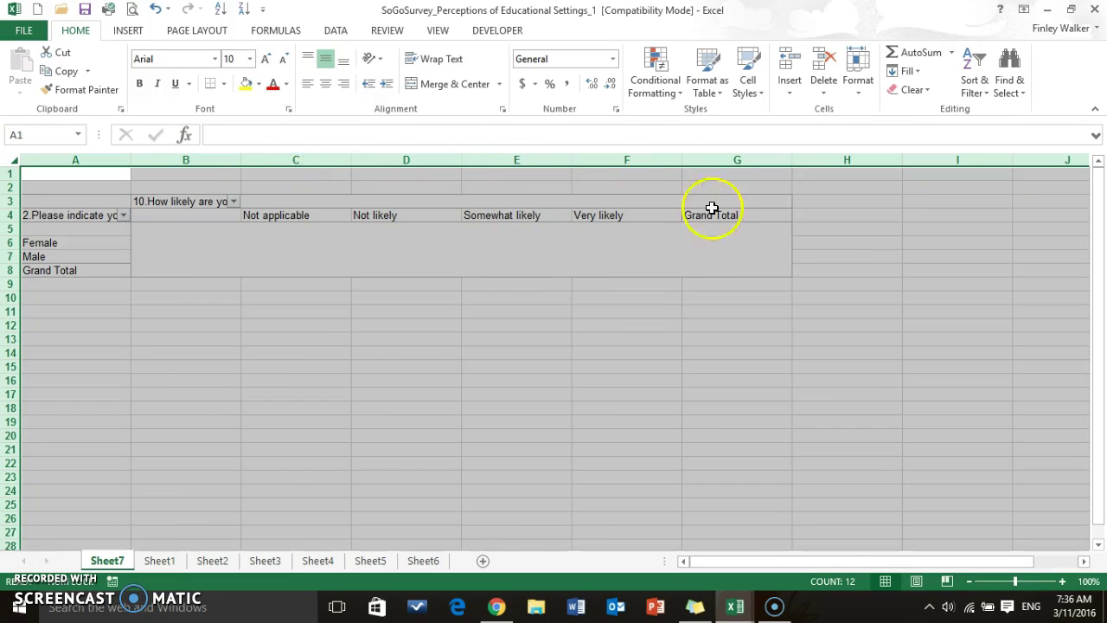
left_click(658, 258)
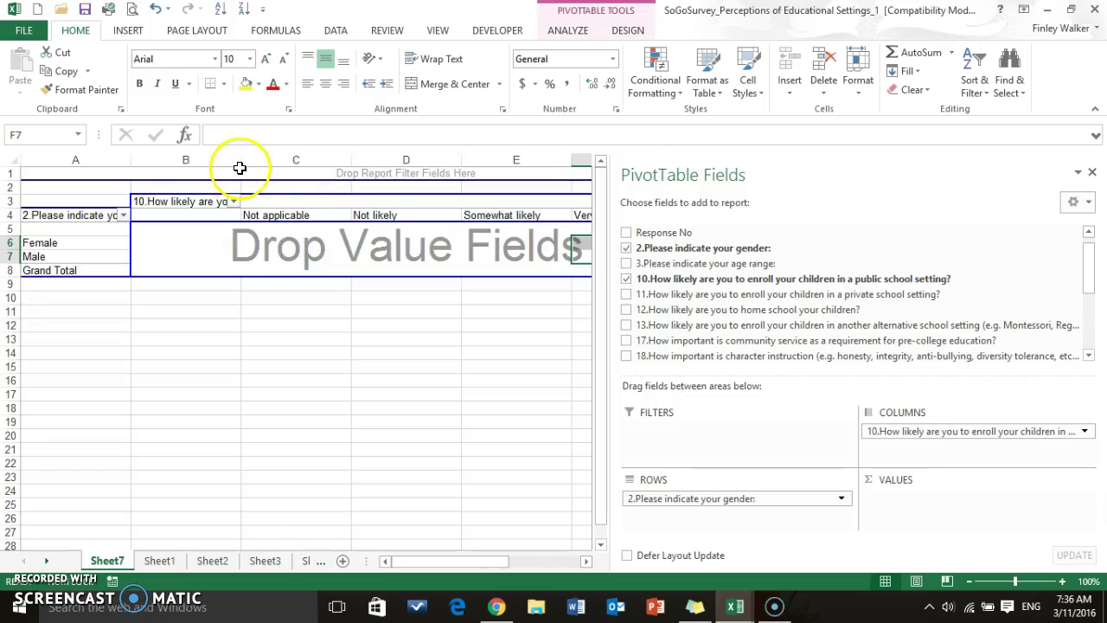
left_click(13, 161)
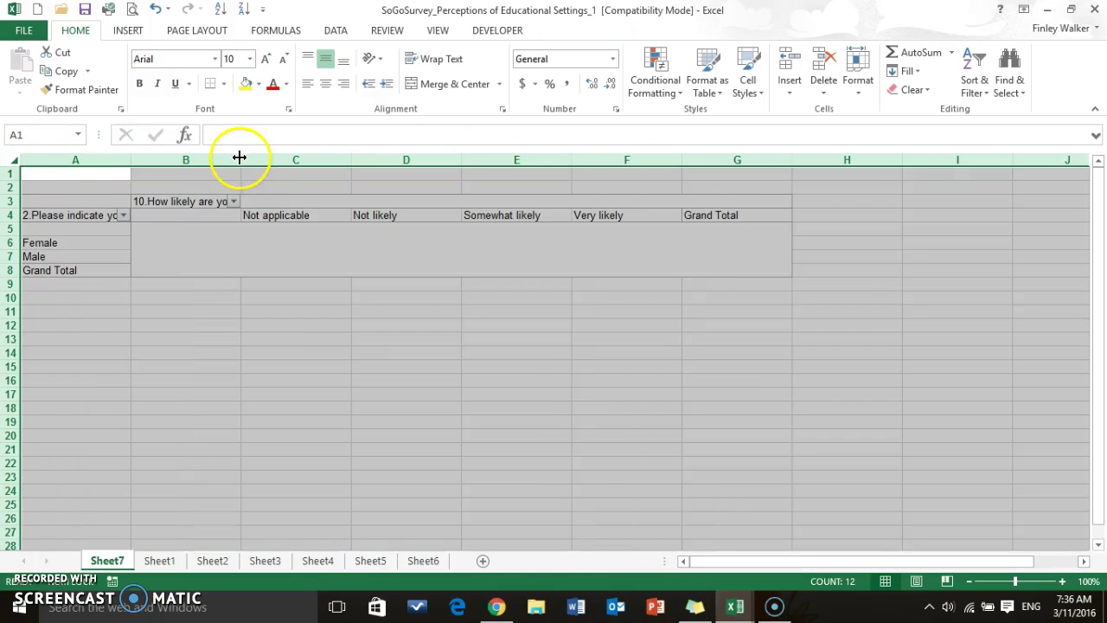
left_click_drag(240, 159, 194, 158)
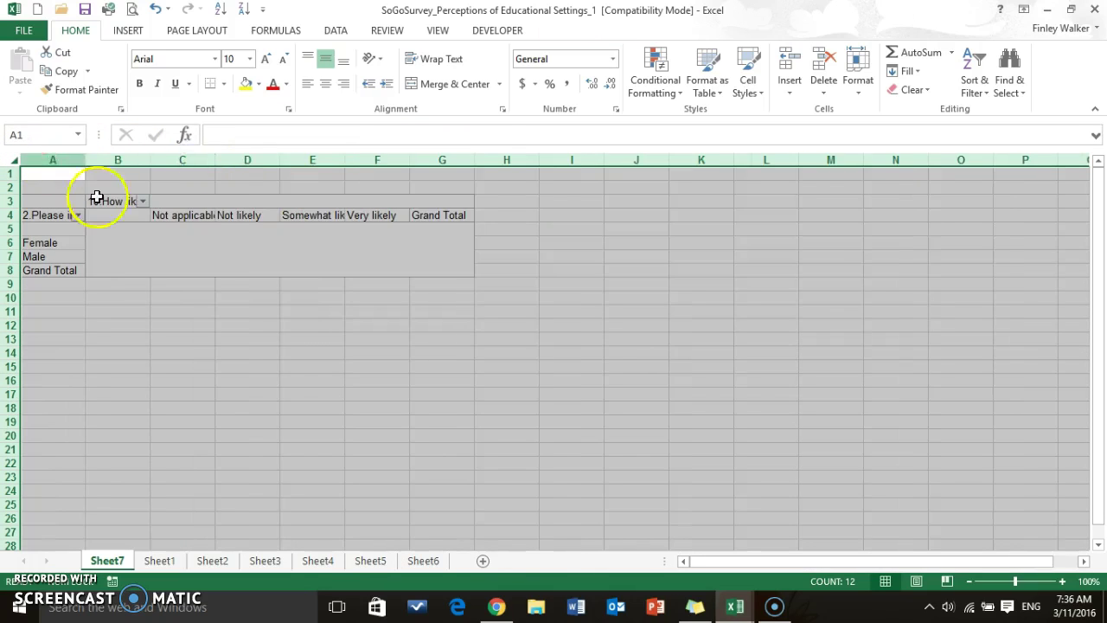
left_click(127, 213)
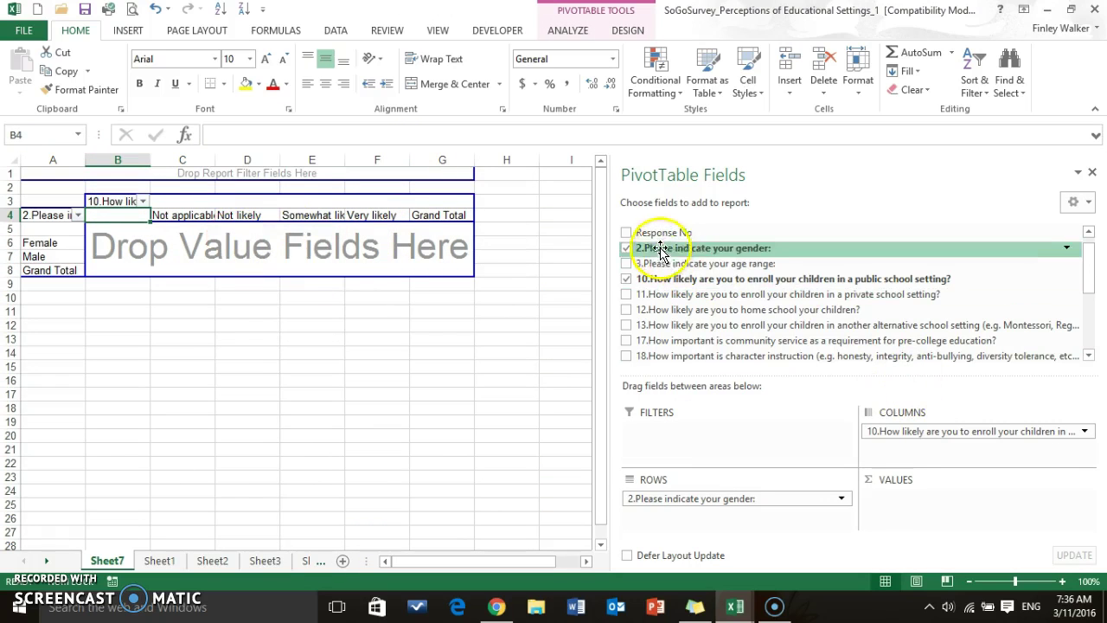
Step: Try adding Response No to both the rows and the values of the PivotTable, and remove it from the report
left_click(626, 233)
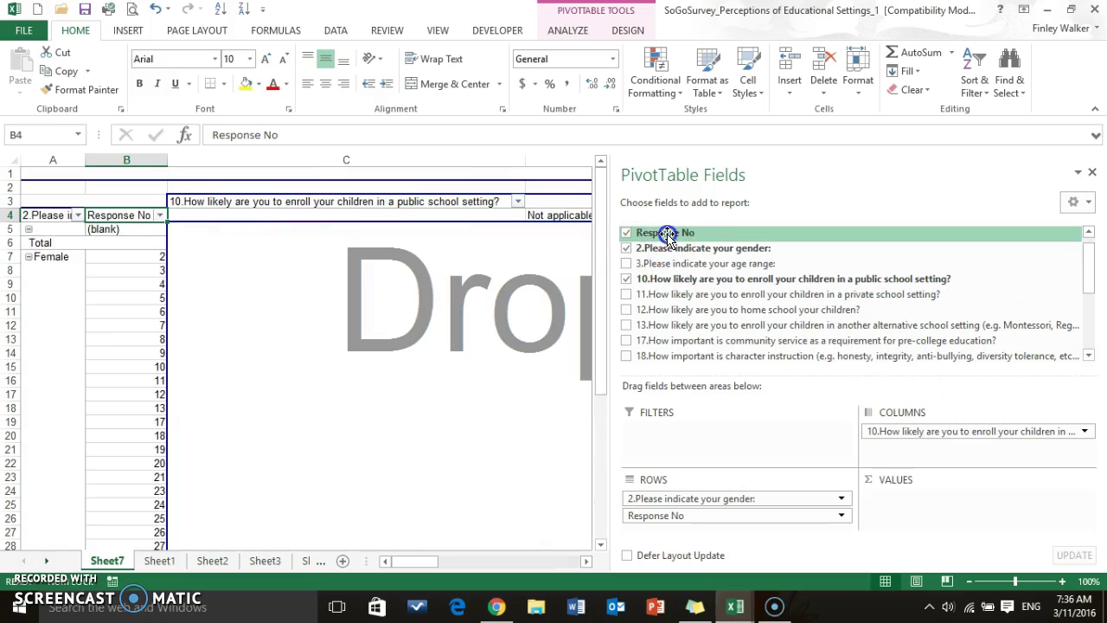
left_click_drag(668, 234, 912, 499)
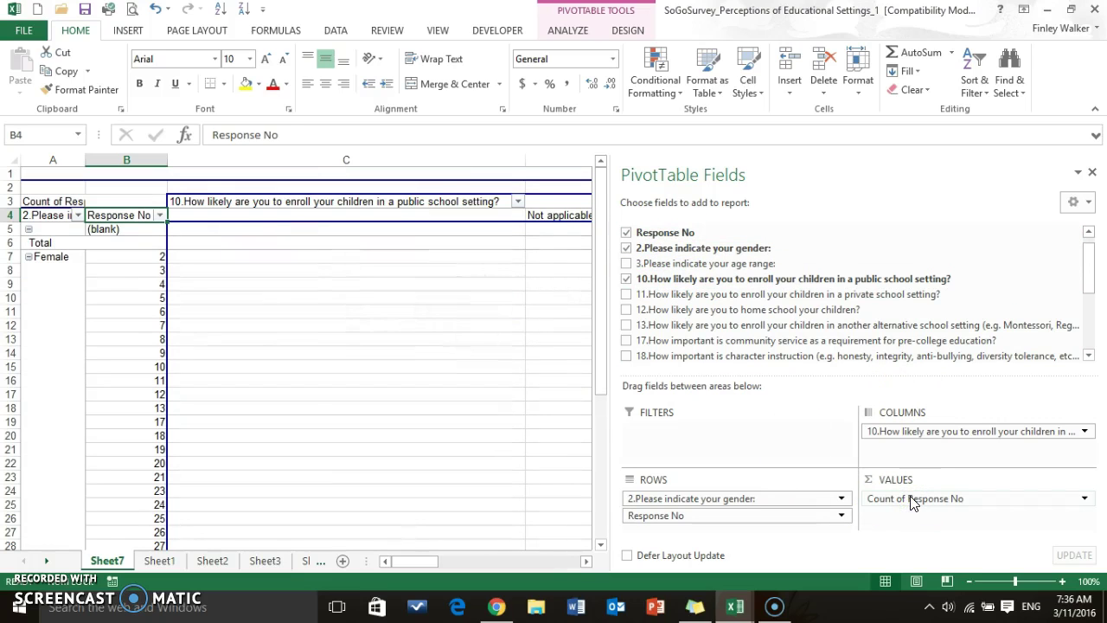
left_click(798, 515)
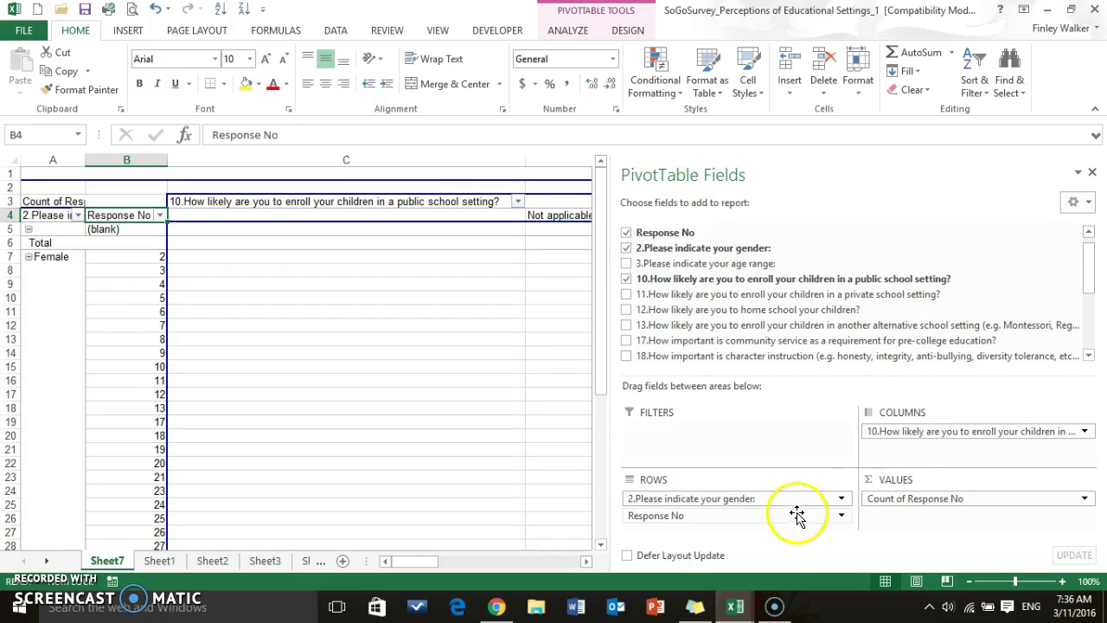
left_click(842, 517)
left_click(628, 238)
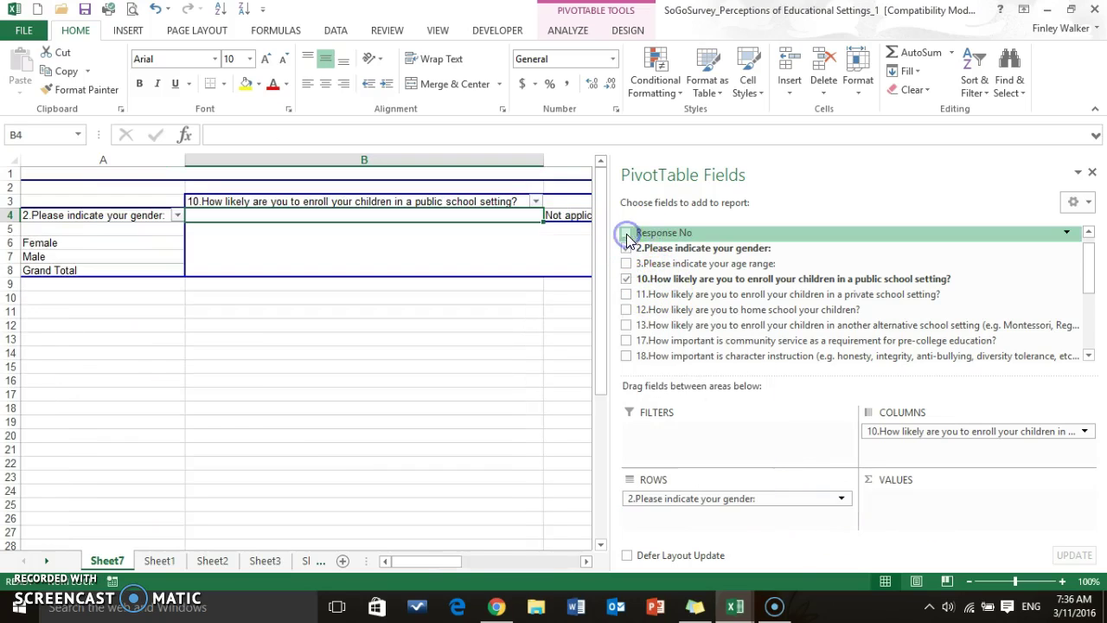
Step: Add Response No as the PivotTable's only value field and summarize it by Count
left_click_drag(660, 234, 937, 507)
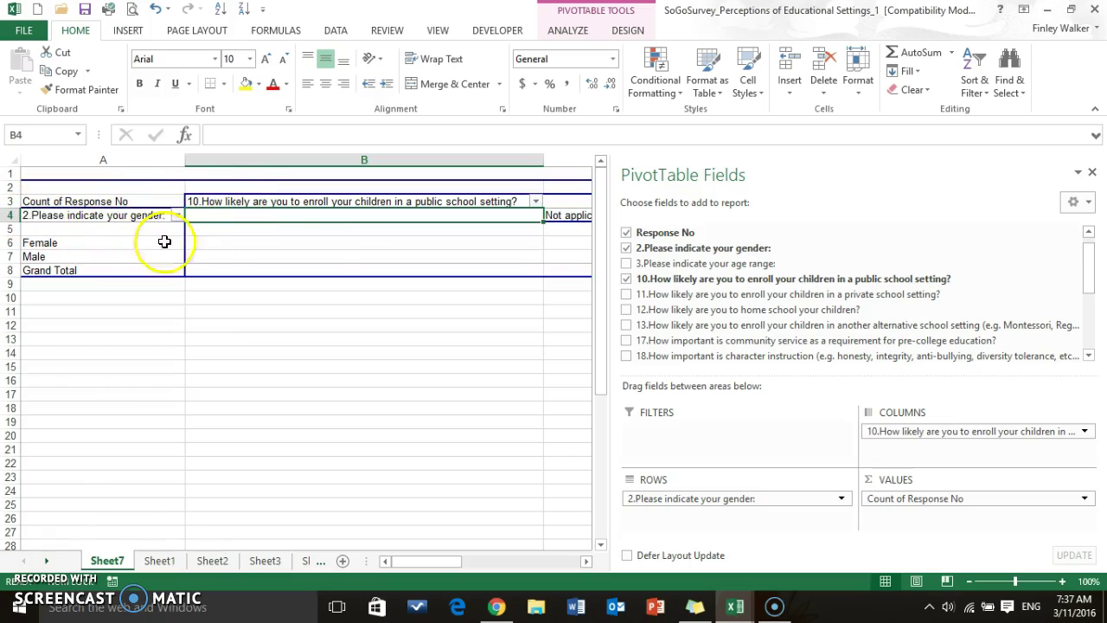
left_click(586, 562)
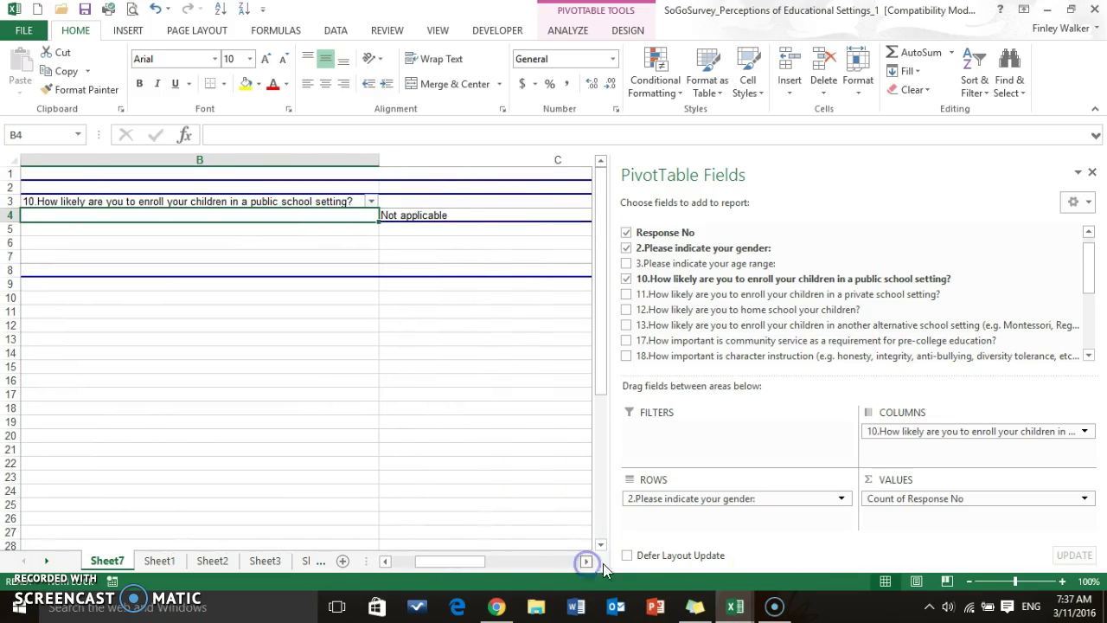
left_click(586, 561)
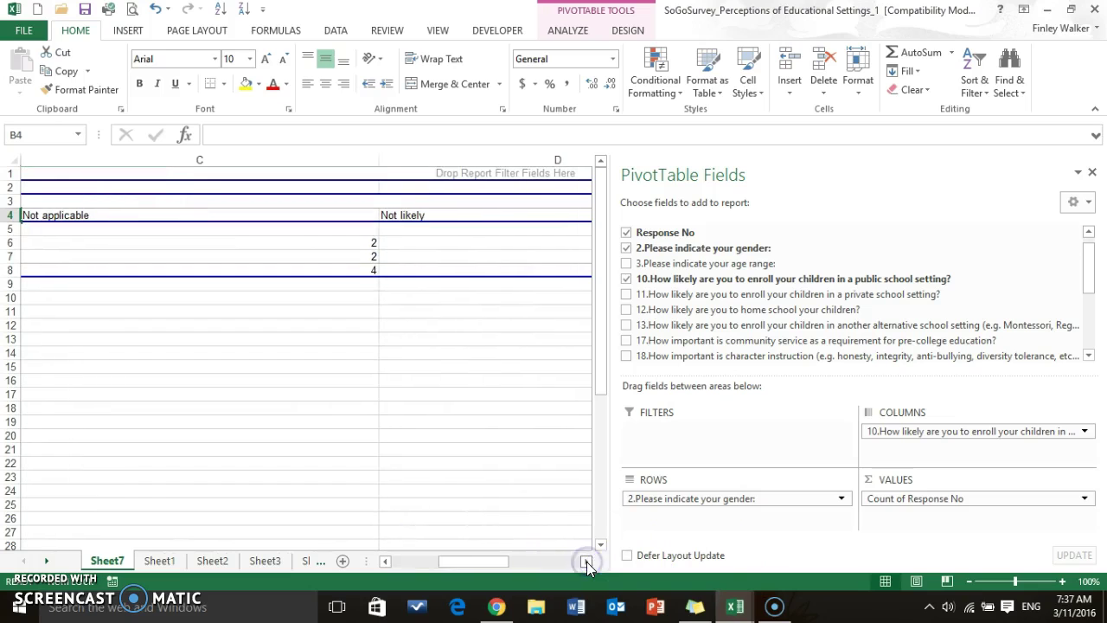
left_click(1084, 498)
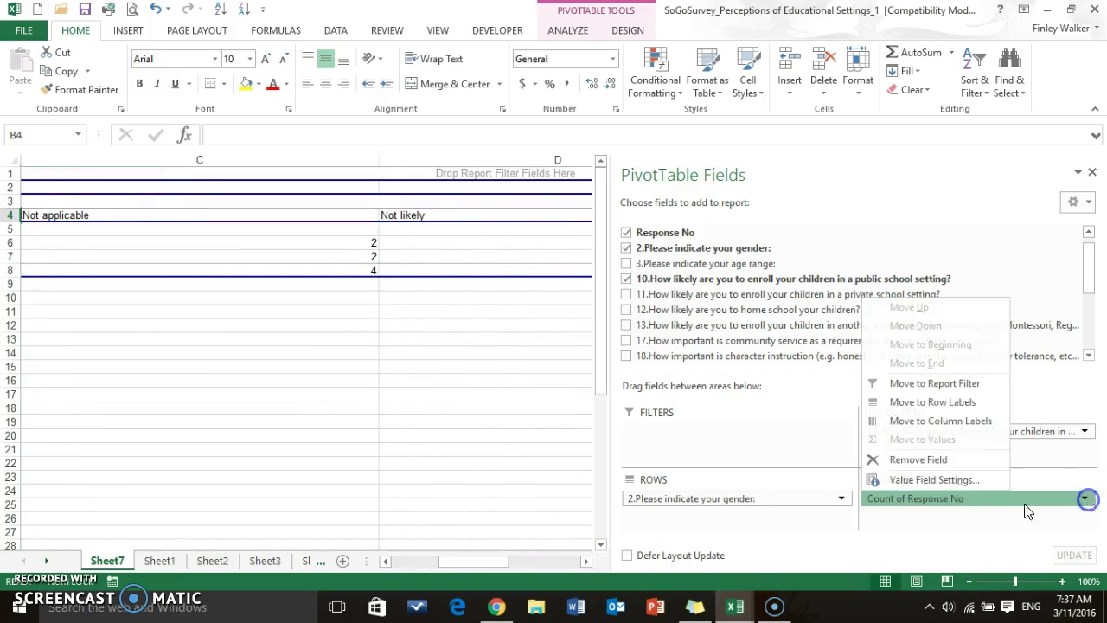
left_click(957, 481)
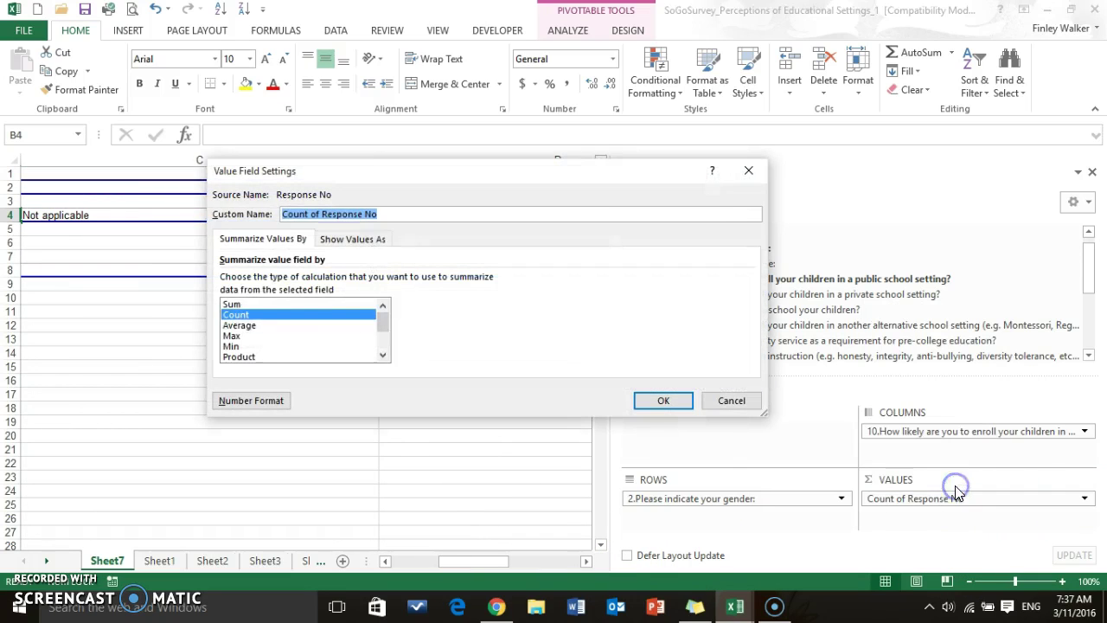
double_click(242, 314)
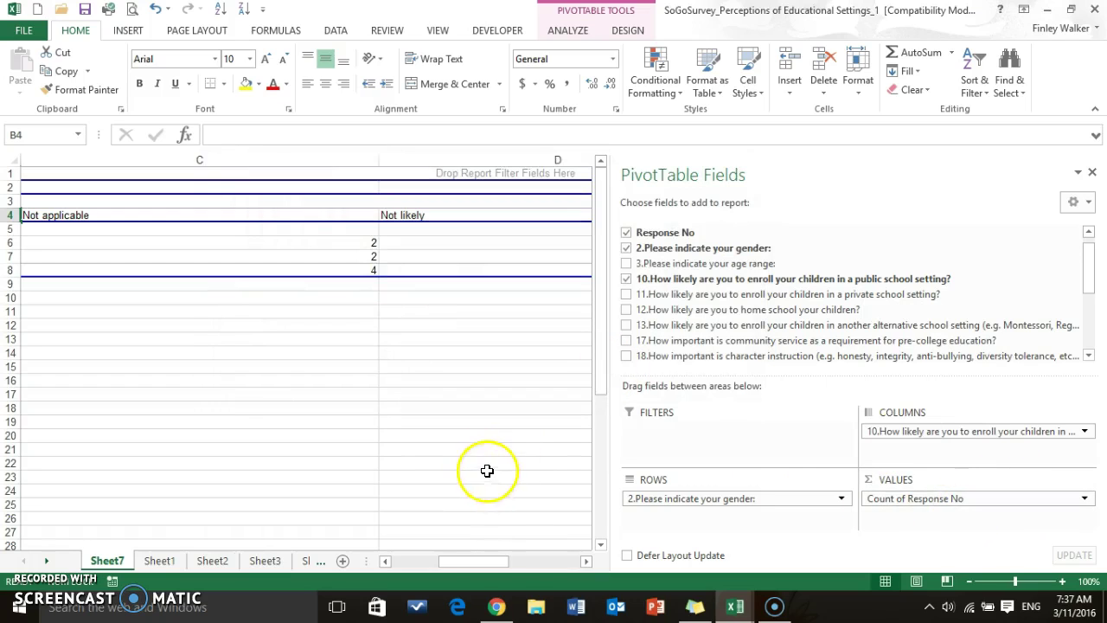
Step: Reduce the width of all columns on Sheet7 to make the gender by question 10 count table compact
left_click_drag(500, 562, 425, 560)
left_click(15, 160)
left_click_drag(543, 160, 278, 171)
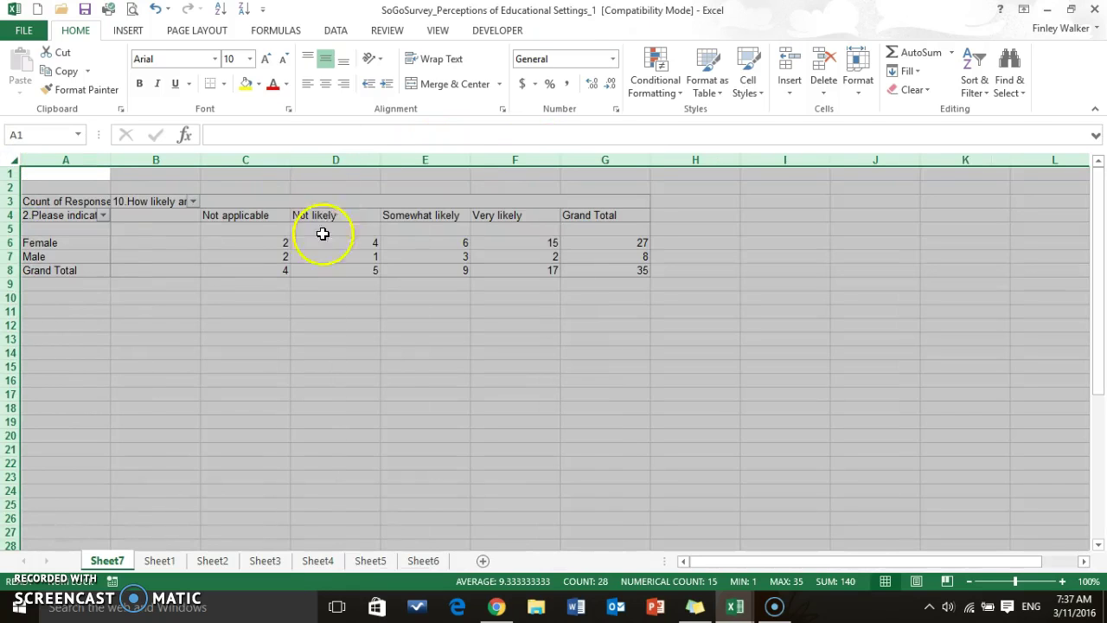
left_click(261, 241)
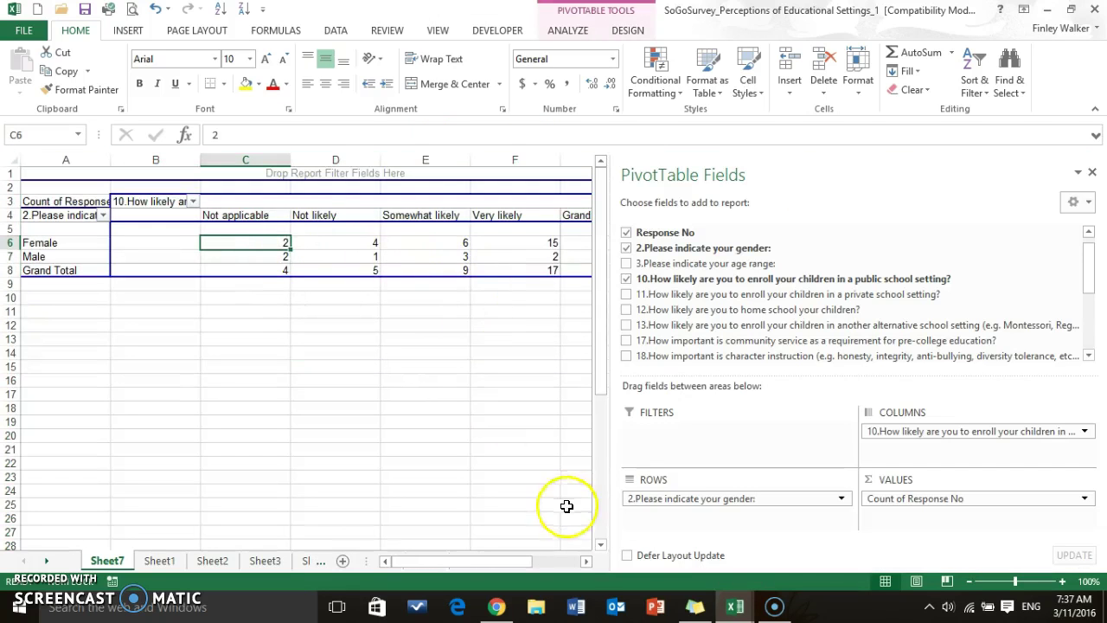
Step: Examine the Grand Total column for all respondents, for females and for males
left_click(588, 562)
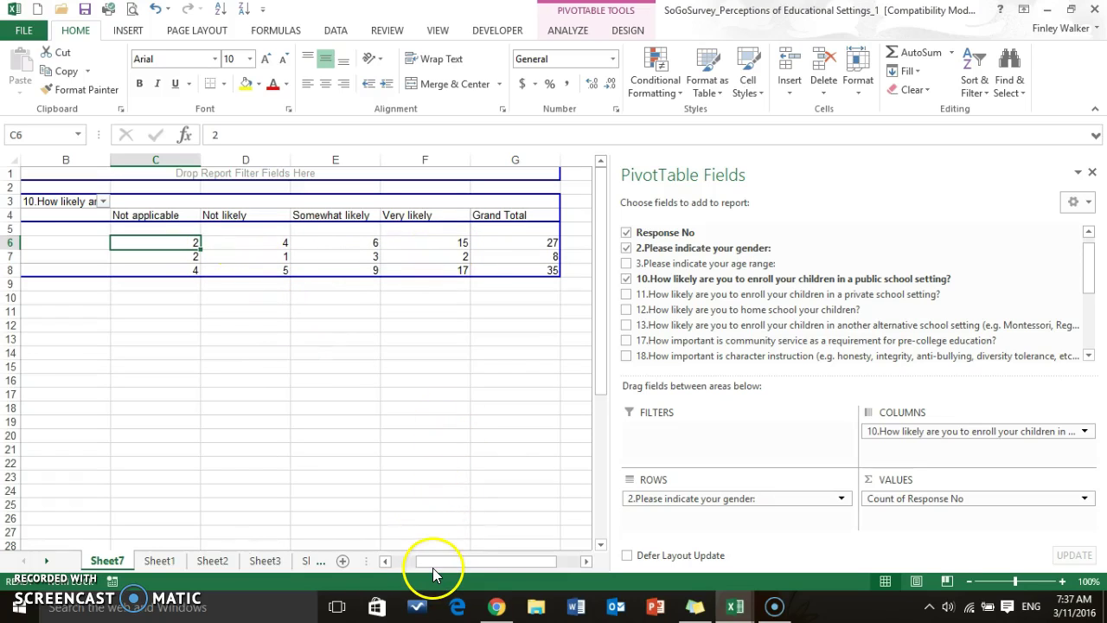
left_click(522, 269)
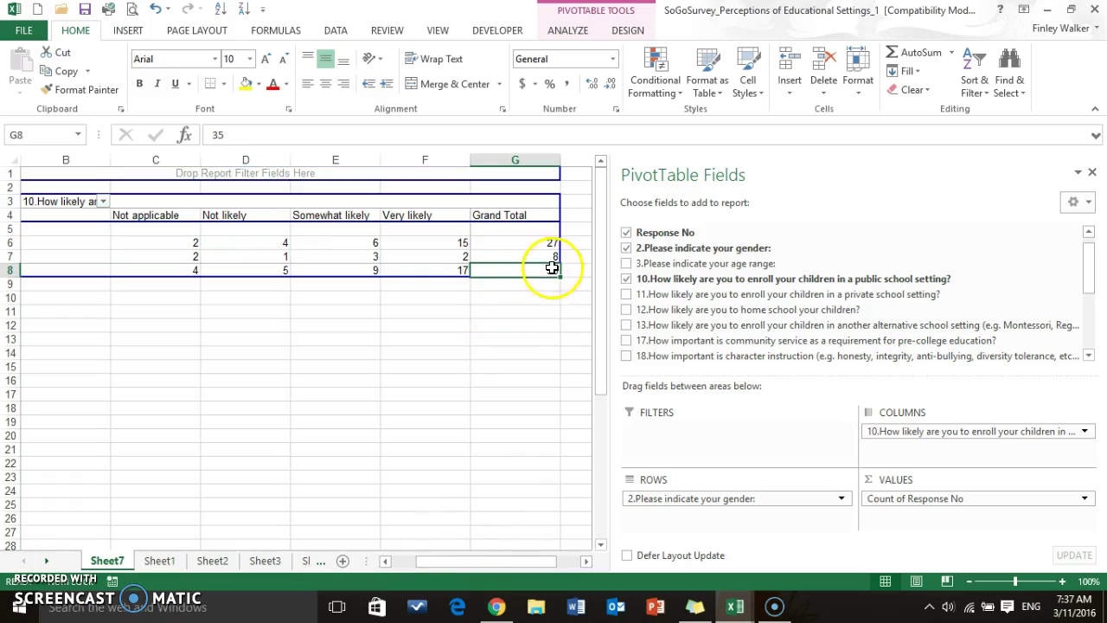
mouse_move(487, 561)
left_mouse_down()
mouse_move(452, 559)
mouse_move(474, 561)
left_mouse_up()
left_click(539, 241)
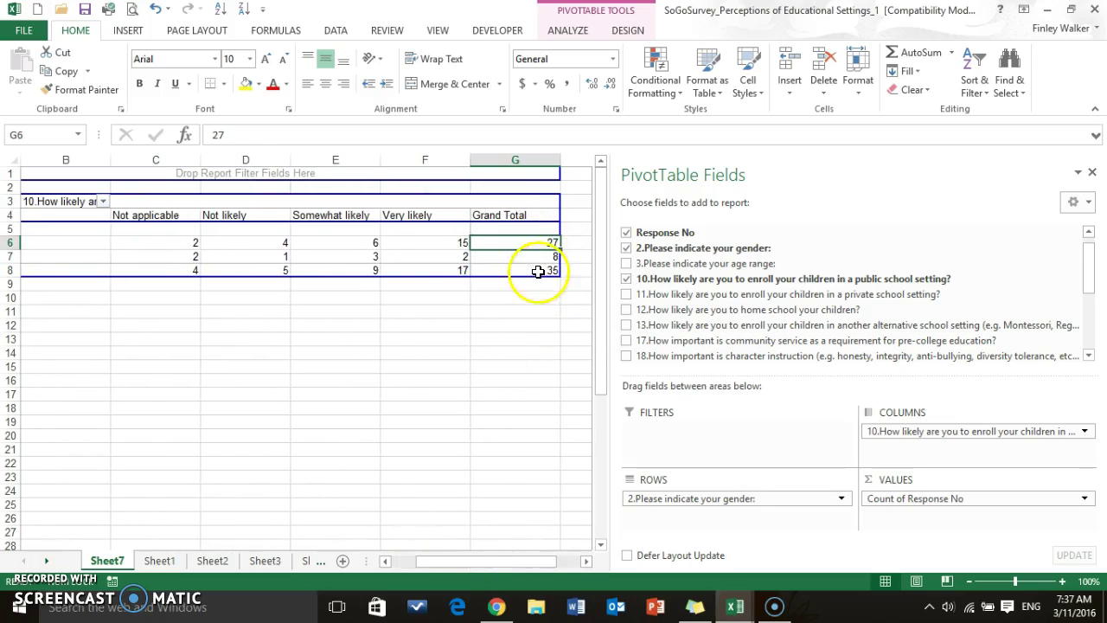
left_click(533, 257)
Step: Compare the female and male response counts under the Not applicable and Not likely answers
left_click(177, 243)
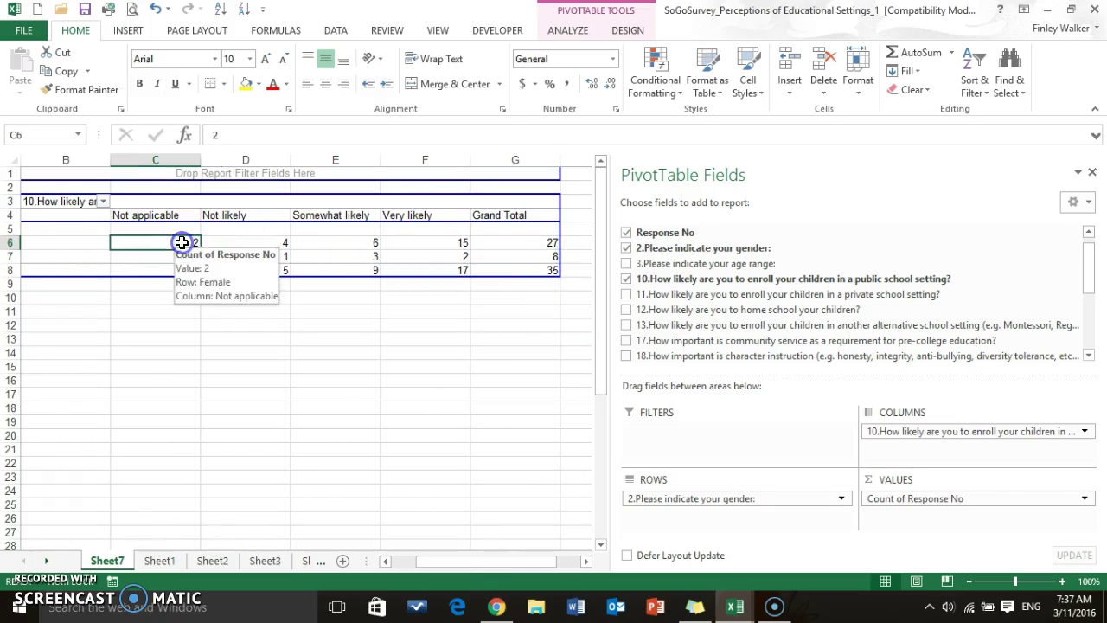
mouse_move(204, 271)
key("Left")
key("Left")
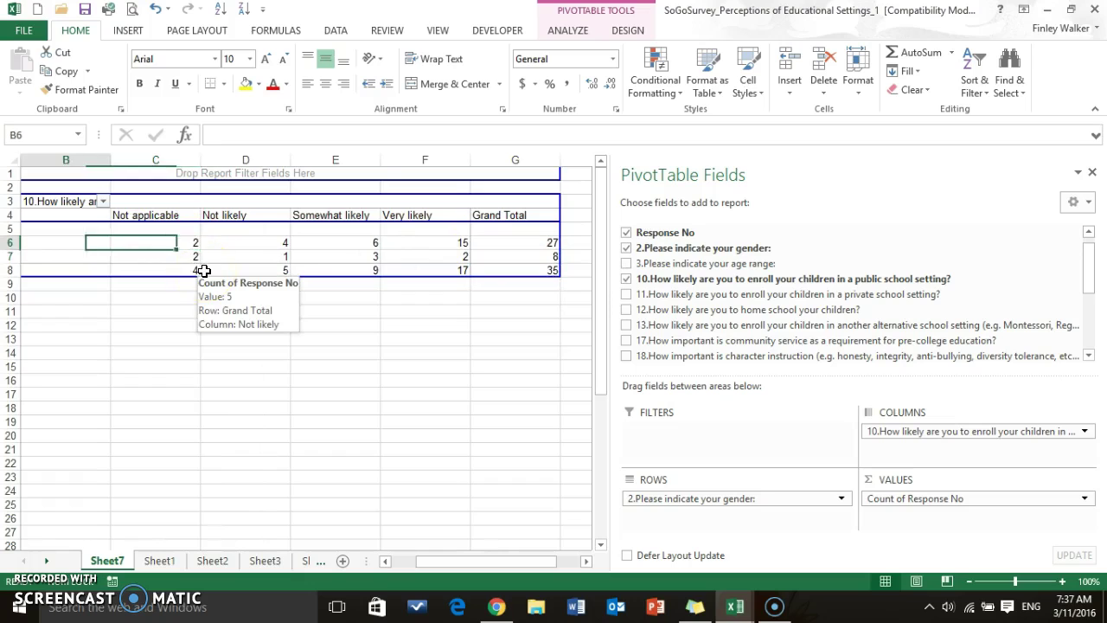
key("Right")
key("Right")
key("Right")
key("Left")
key("Down")
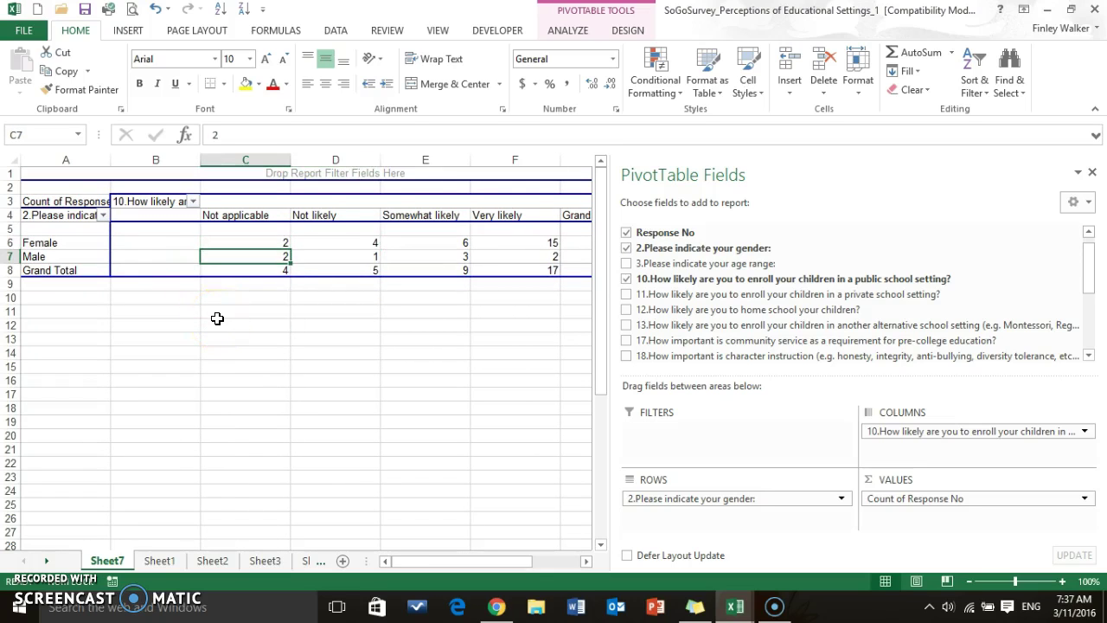
key("Right")
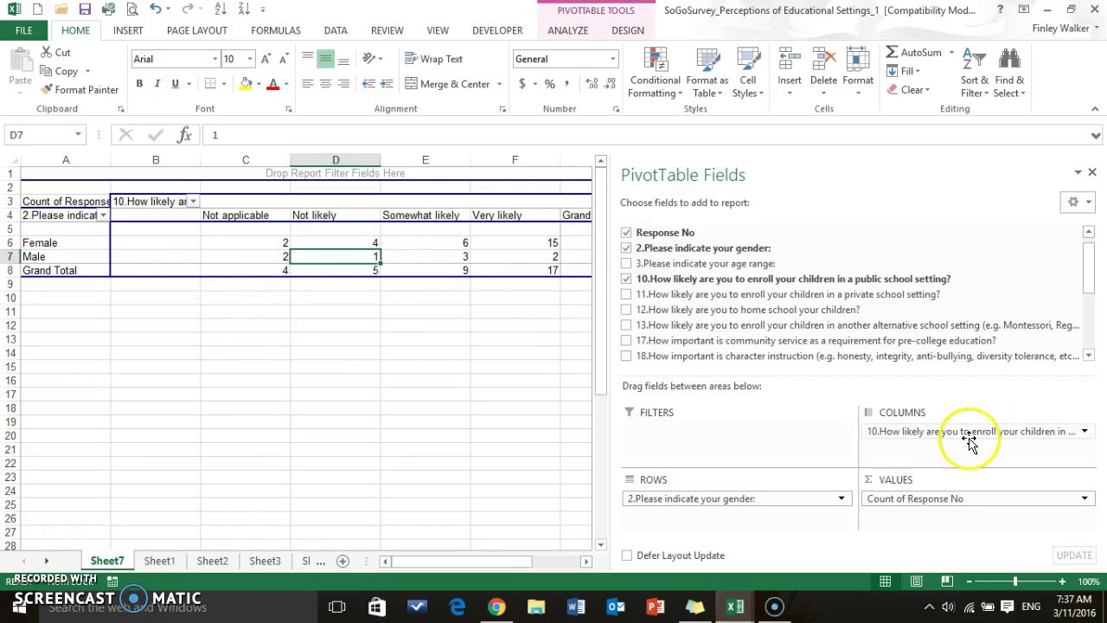
Step: Replace question 10 with question 17, on community service as a pre-college requirement, as the PivotTable's column field
left_click(626, 280)
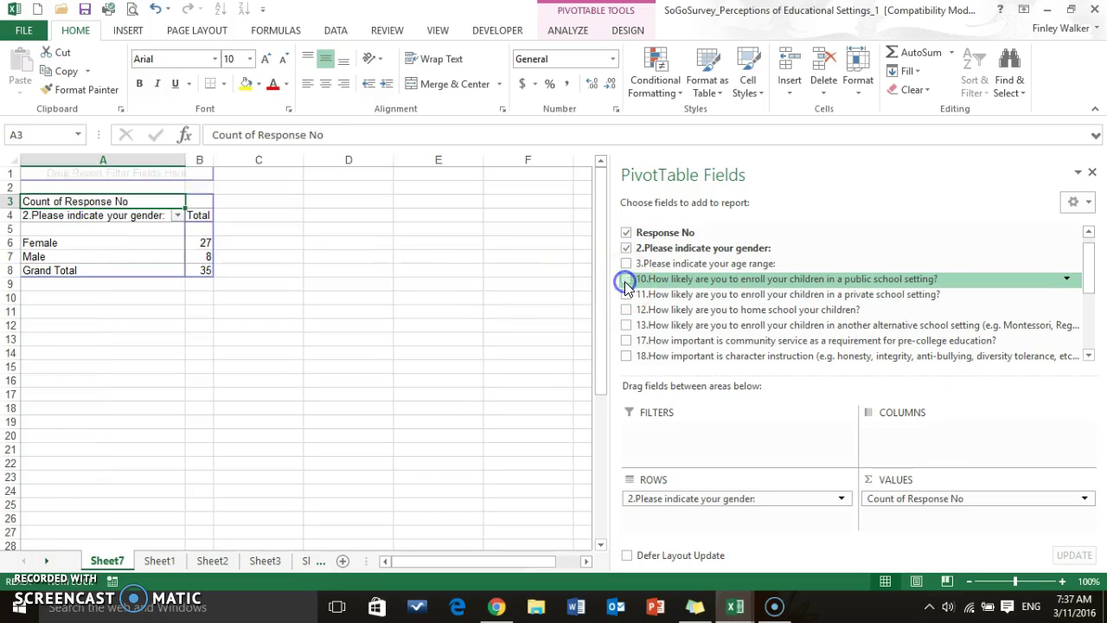
left_click(626, 344)
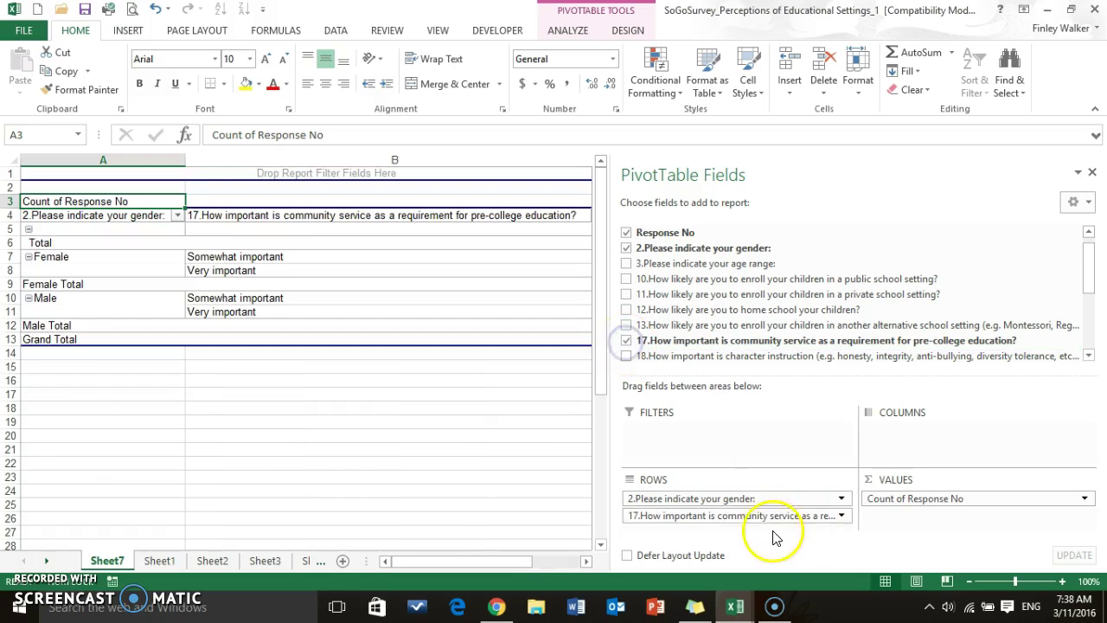
left_click_drag(753, 516, 914, 434)
Step: Reduce the width of all columns on Sheet7 to about 15.57 to make the gender by question 17 table compact
left_click(12, 159)
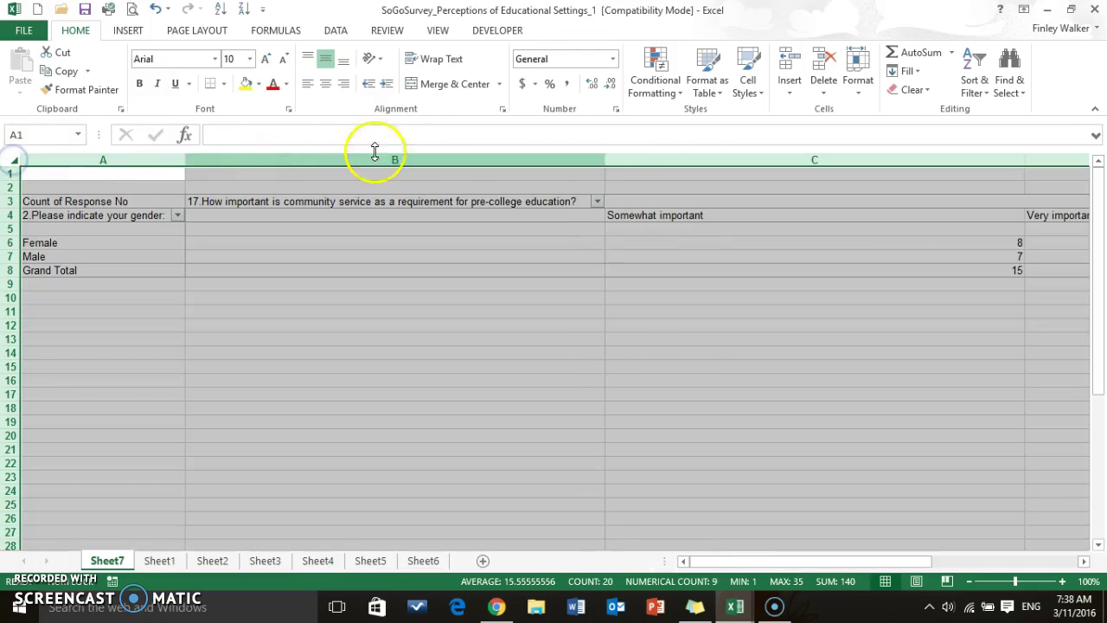
left_click_drag(603, 160, 380, 166)
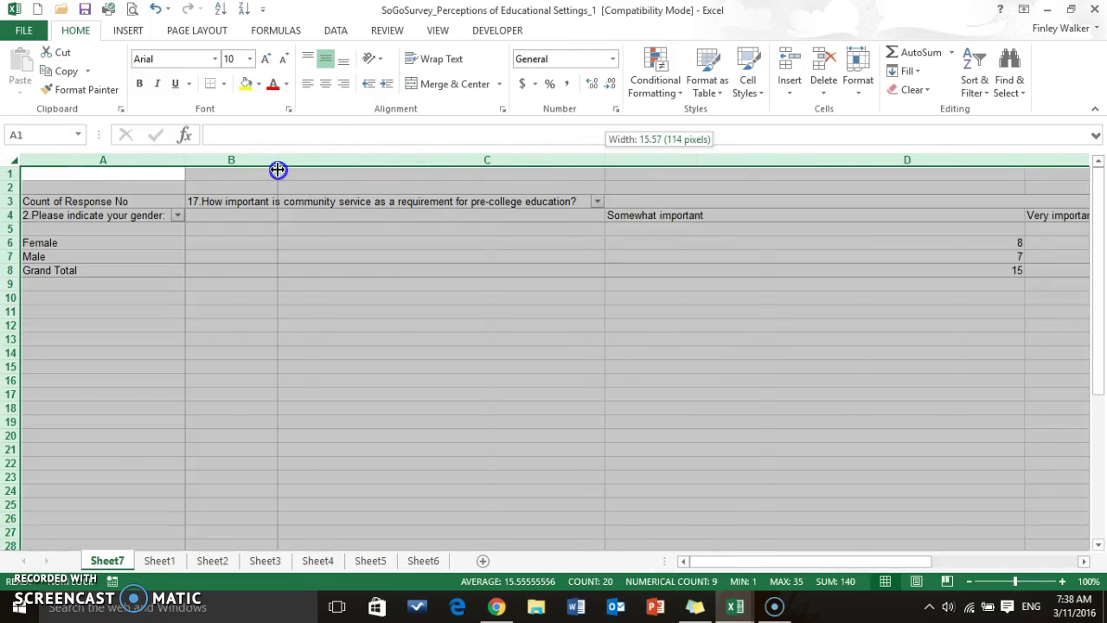
left_click_drag(310, 171, 278, 169)
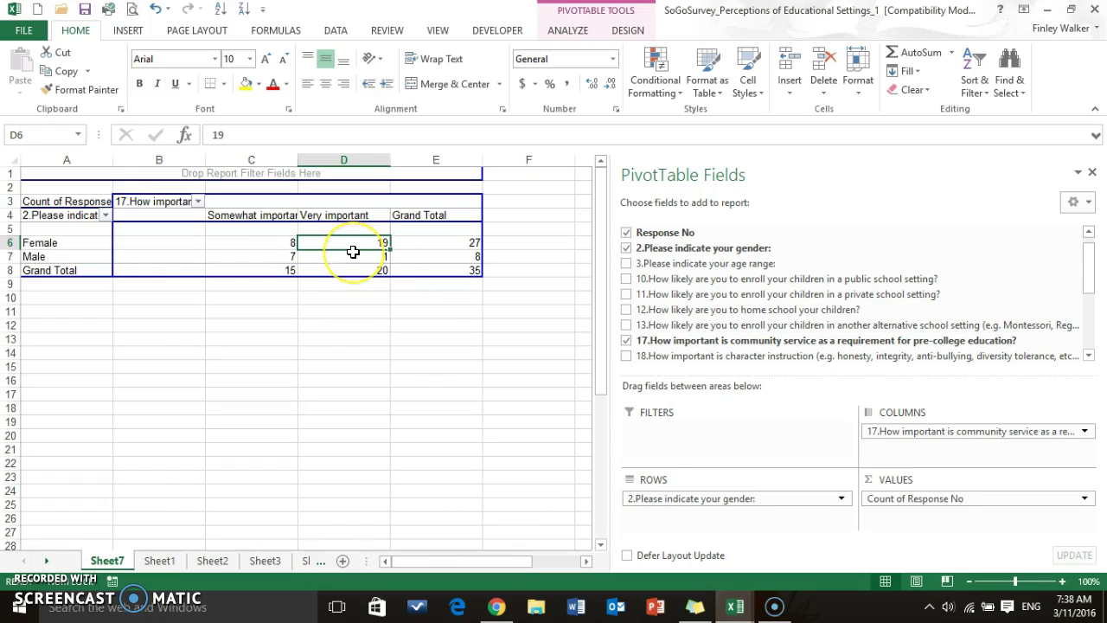
mouse_move(353, 251)
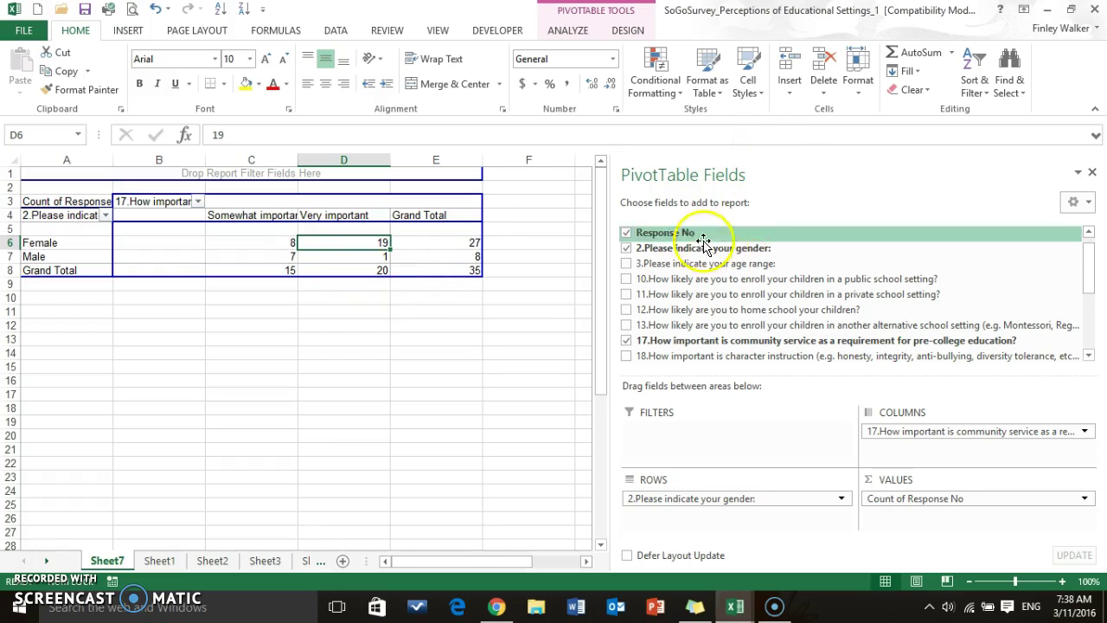
left_click_drag(665, 233, 665, 248)
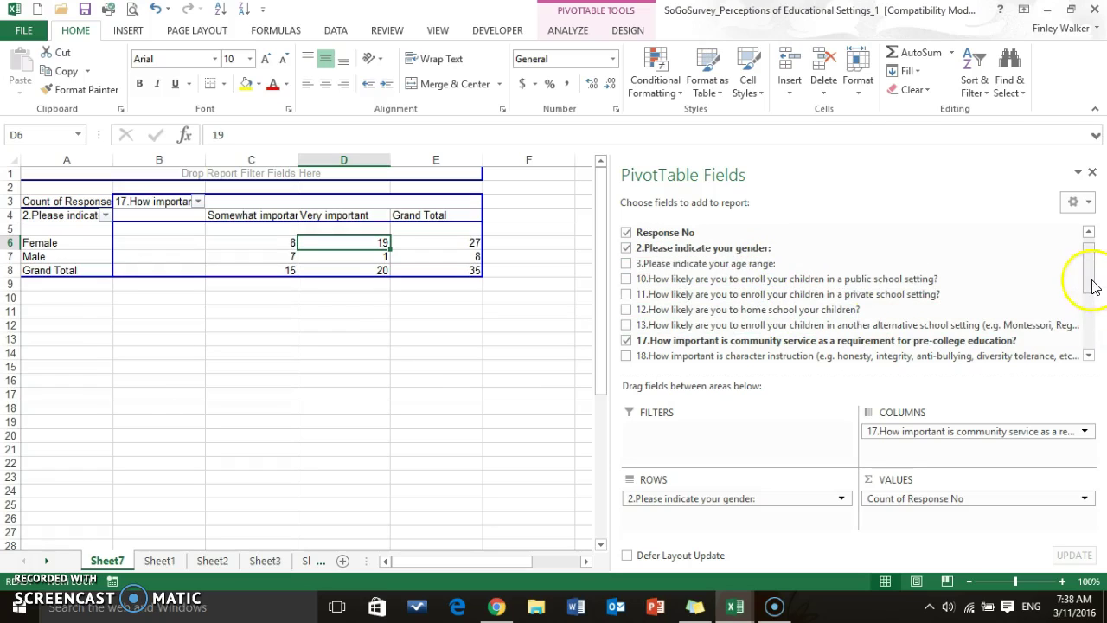
mouse_move(1091, 285)
left_mouse_down()
mouse_move(1090, 336)
mouse_move(1090, 274)
left_mouse_up()
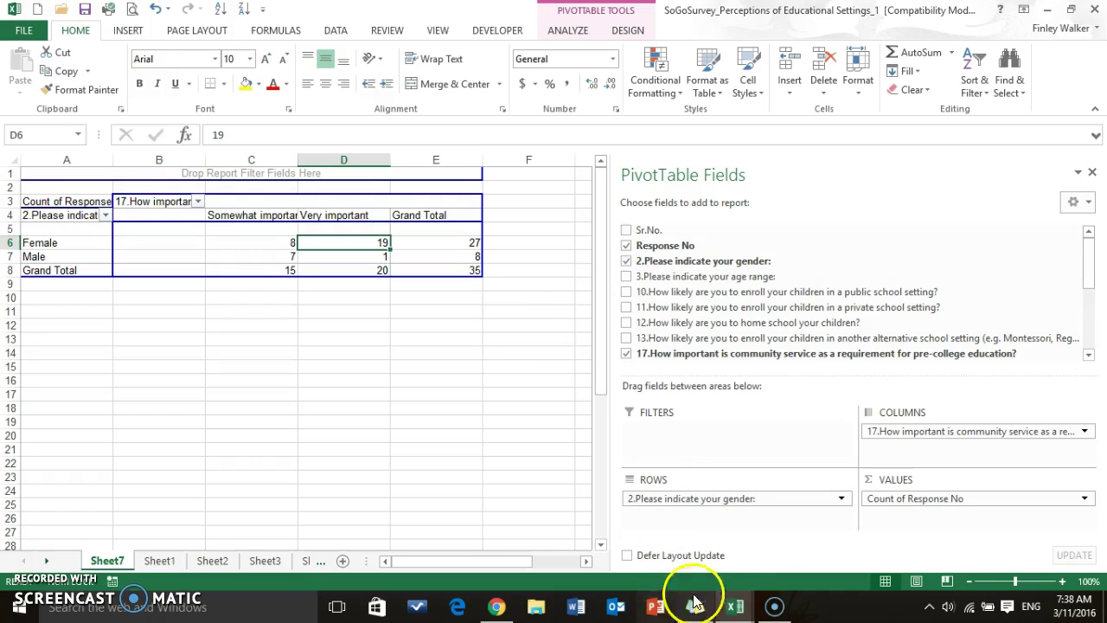
Step: Review the descriptive statistics rows from mean to SE in the codes workbook, and return to the PivotTable workbook
left_click(736, 606)
left_click(779, 561)
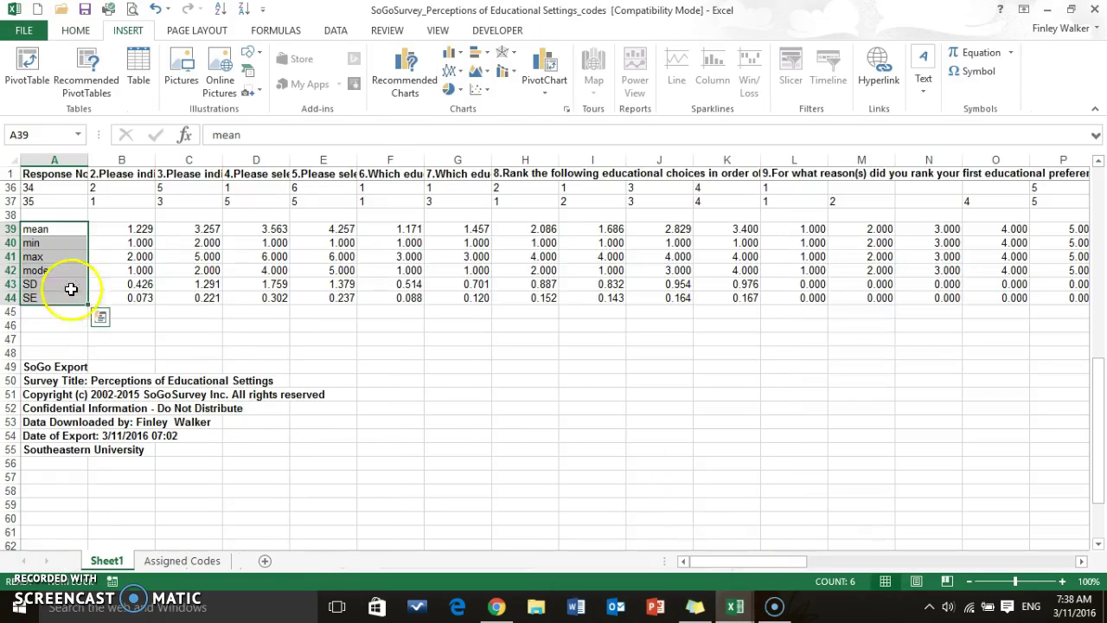
left_click(76, 256)
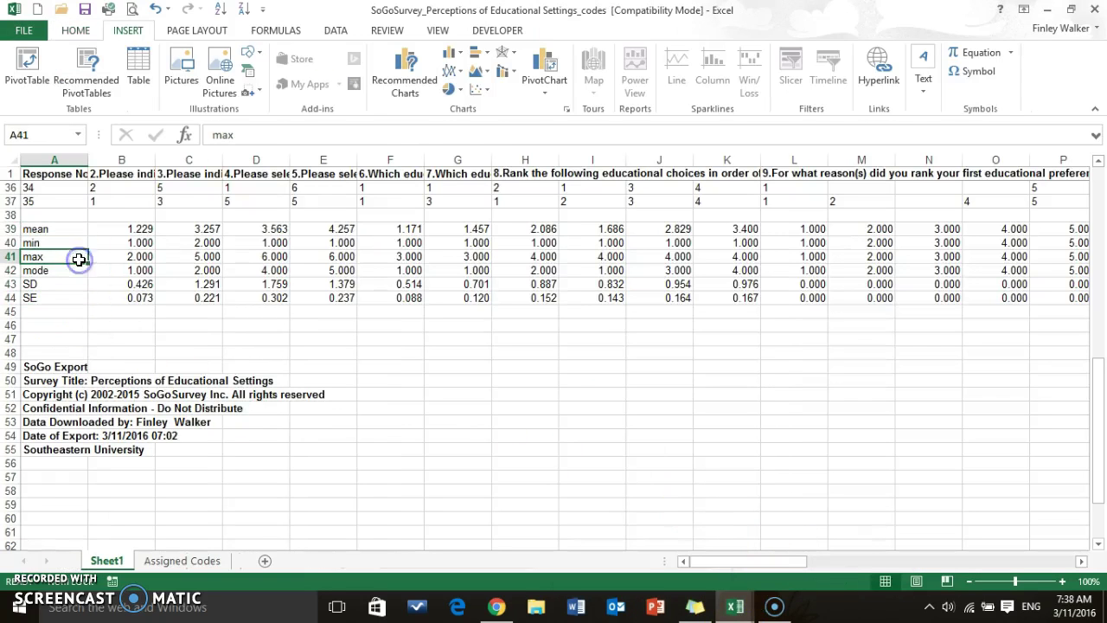
left_click(746, 609)
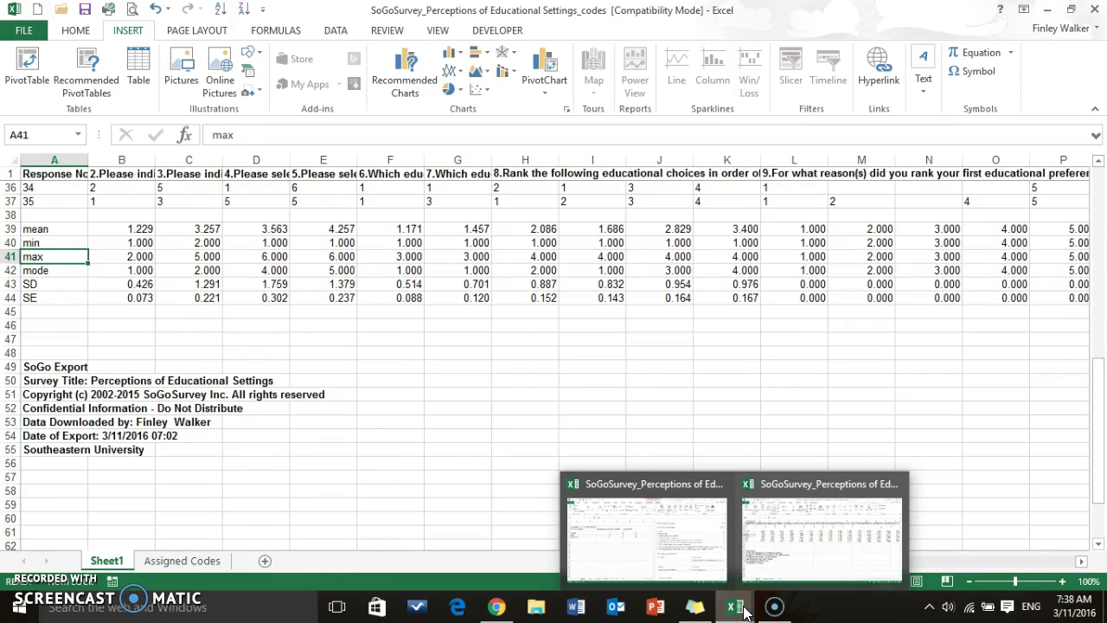
left_click(655, 545)
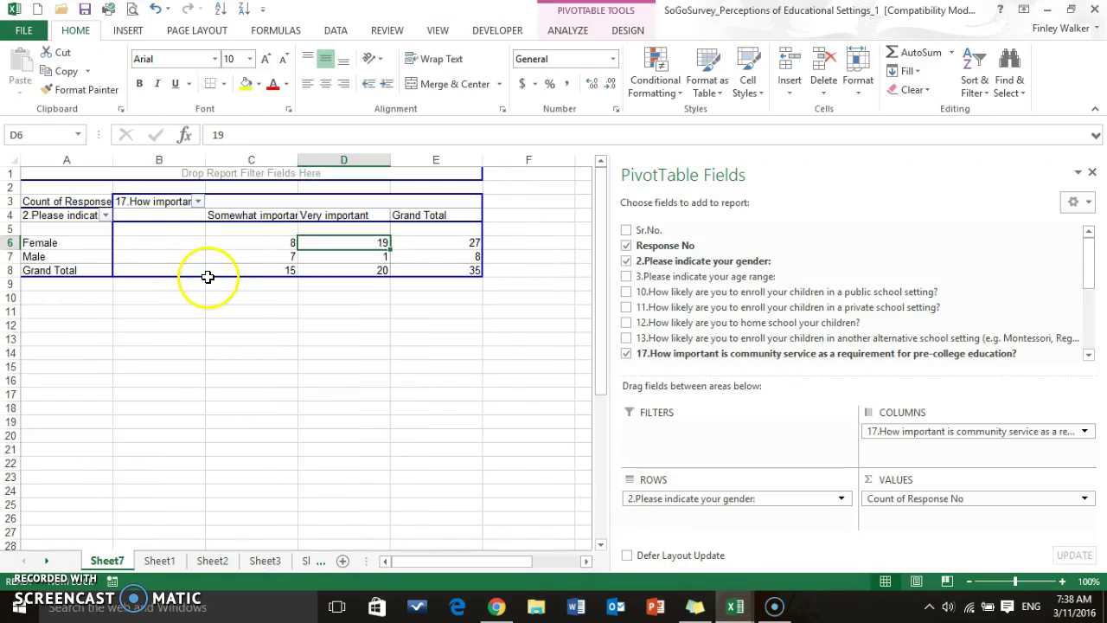